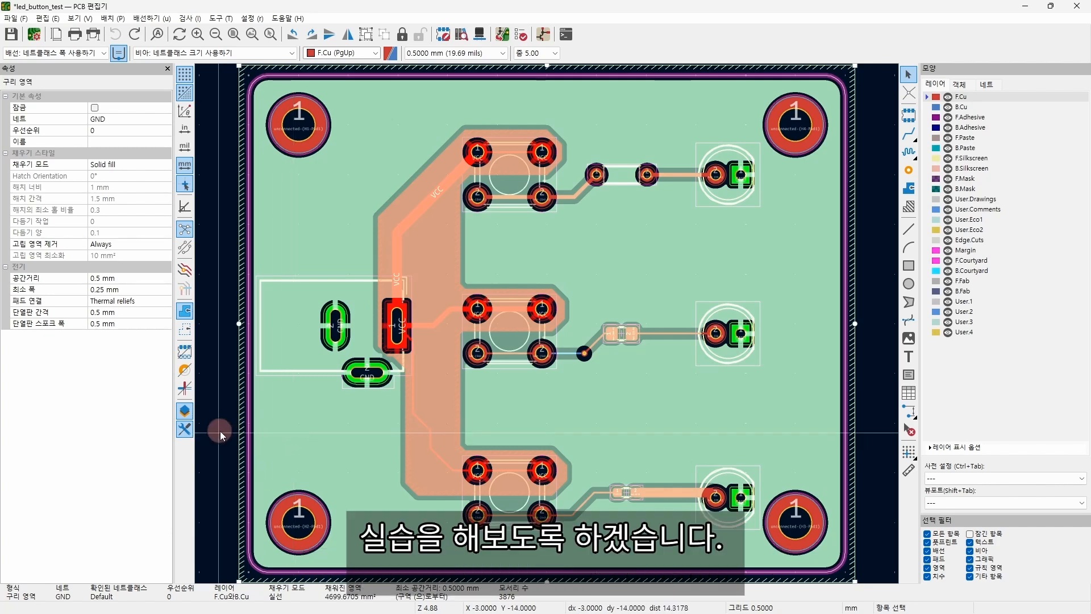
Remove the copper fill from all zones on the board.
{"action": "left_click", "coordinate": [220, 431]}
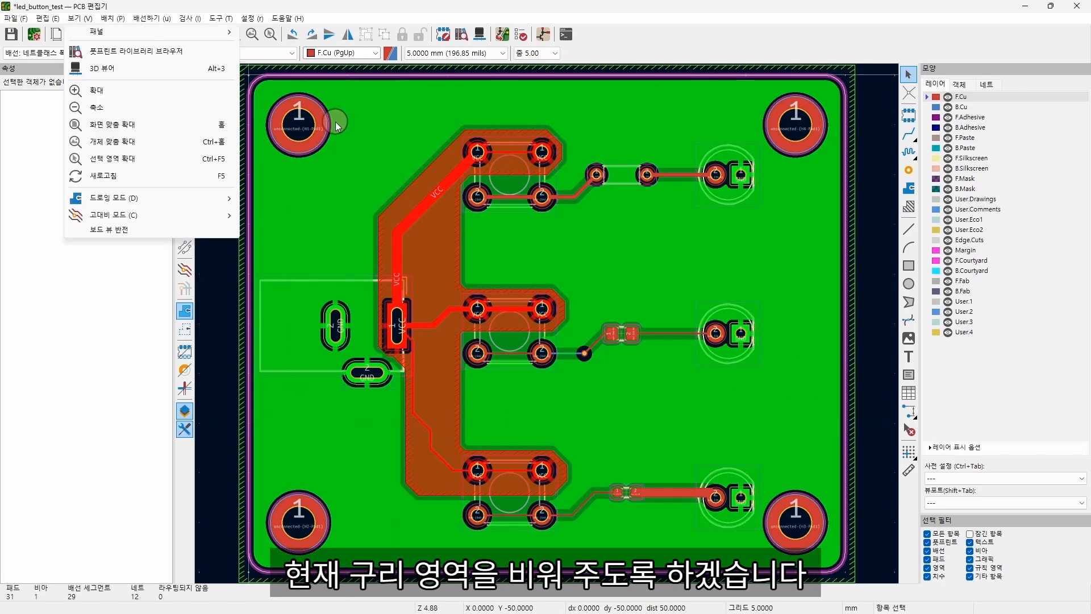
{"action": "mouse_move", "coordinate": [56, 19]}
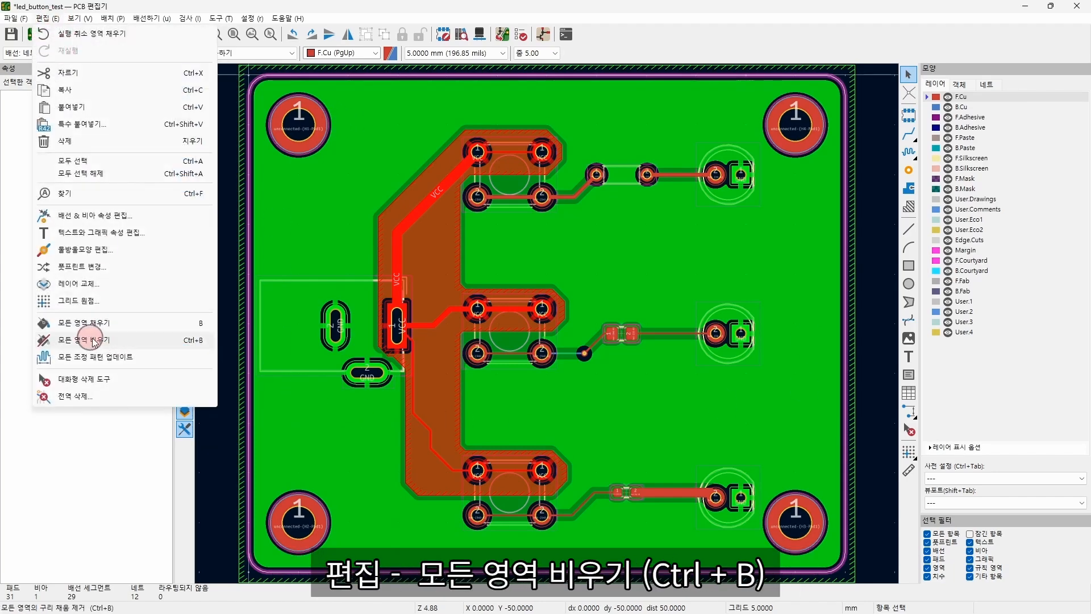
{"action": "left_click", "coordinate": [185, 348]}
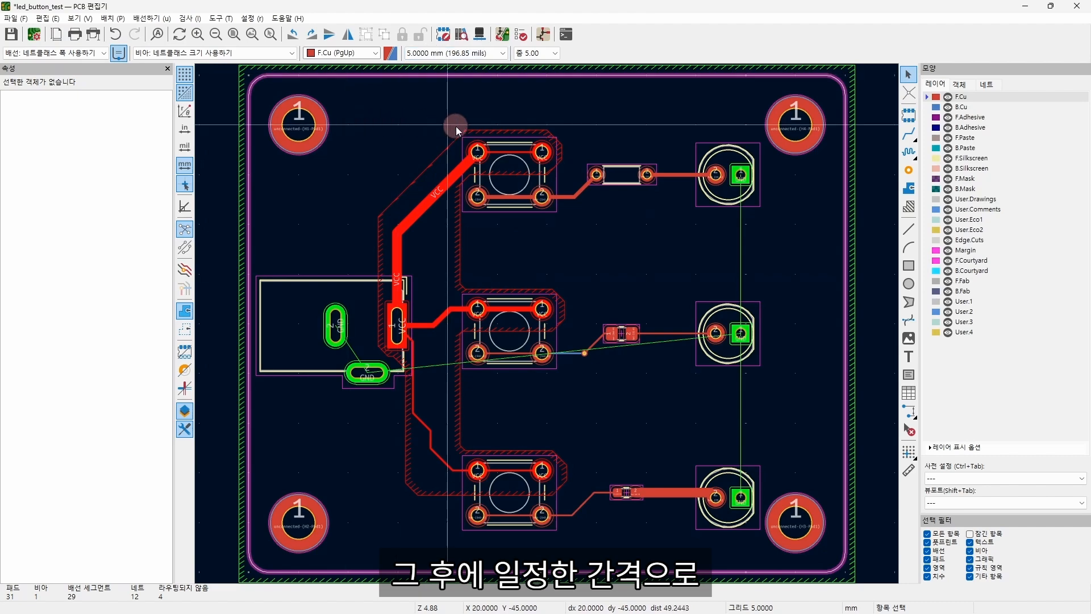
With the grid set to 5.0000 mm, place two standalone vias at X 10, Y -45 mm and X 15, Y -45 mm.
{"action": "left_click", "coordinate": [459, 53]}
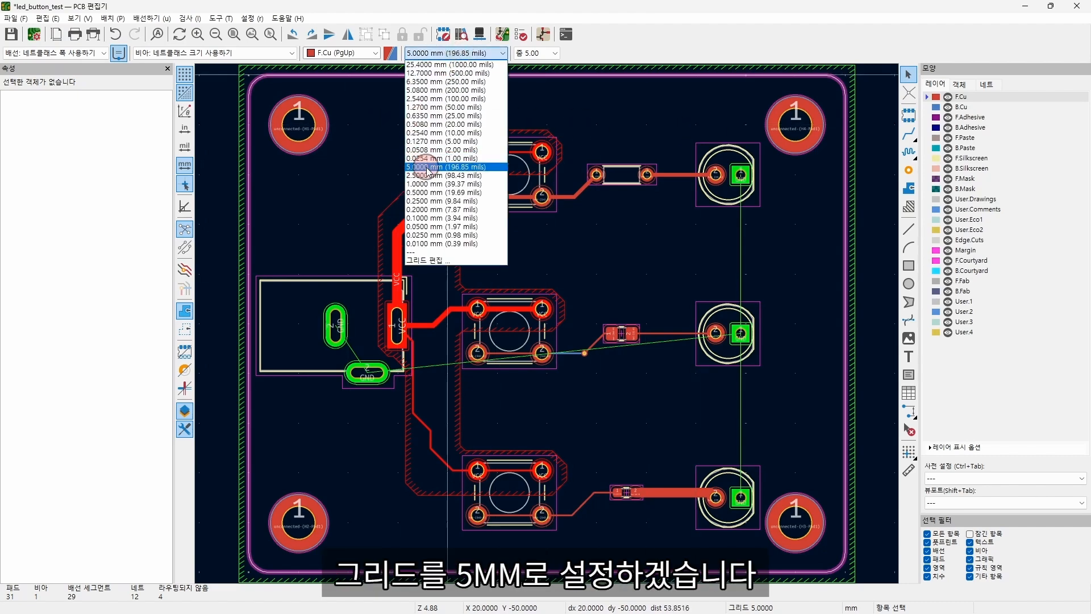
{"action": "left_click", "coordinate": [416, 167]}
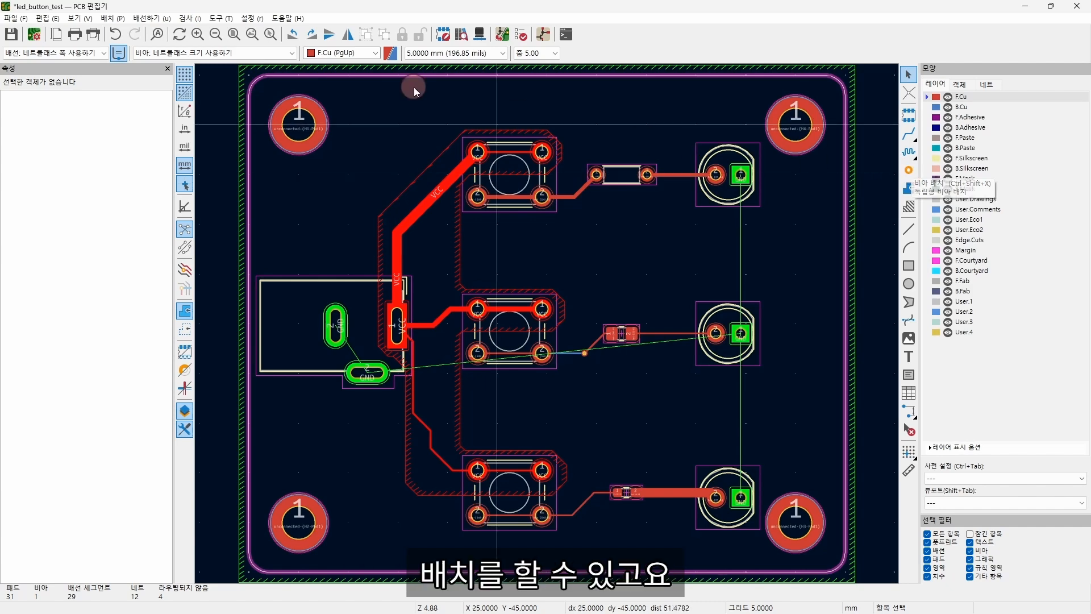
{"action": "left_click", "coordinate": [108, 18]}
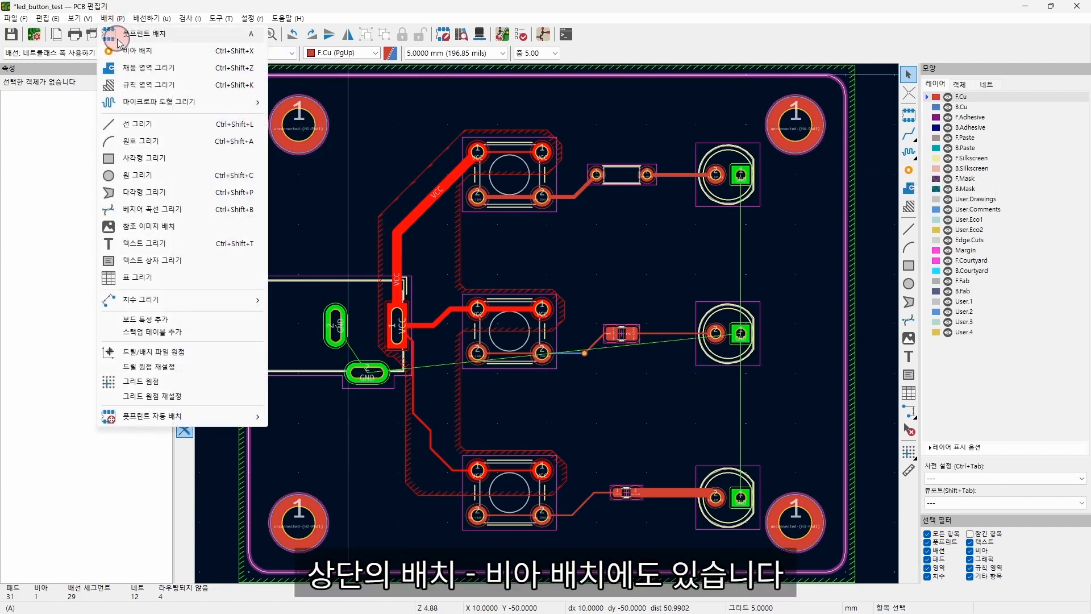
{"action": "left_click", "coordinate": [163, 59]}
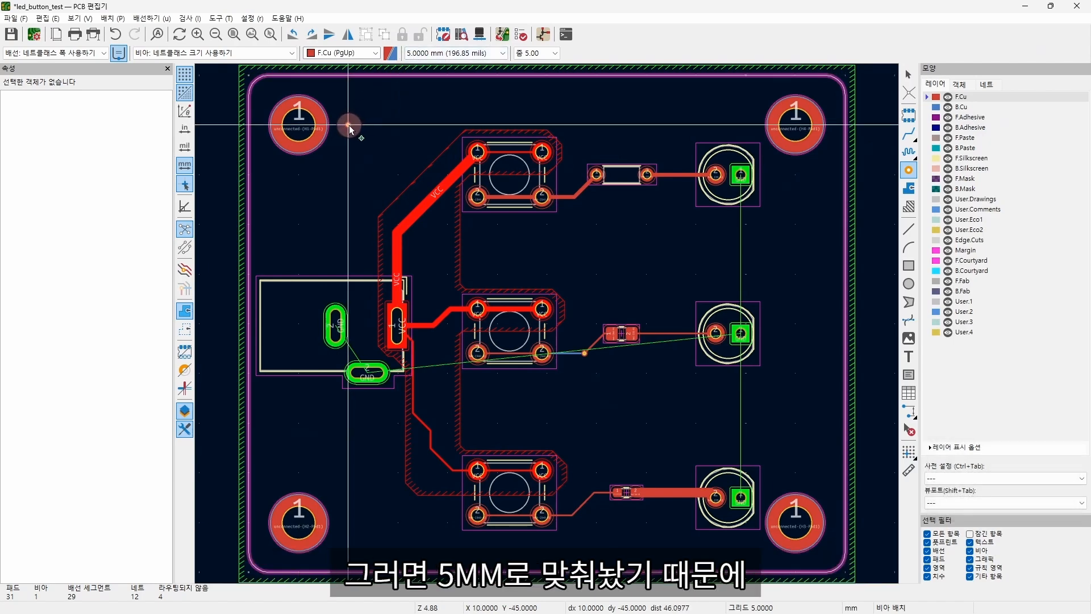
{"action": "left_click", "coordinate": [395, 126]}
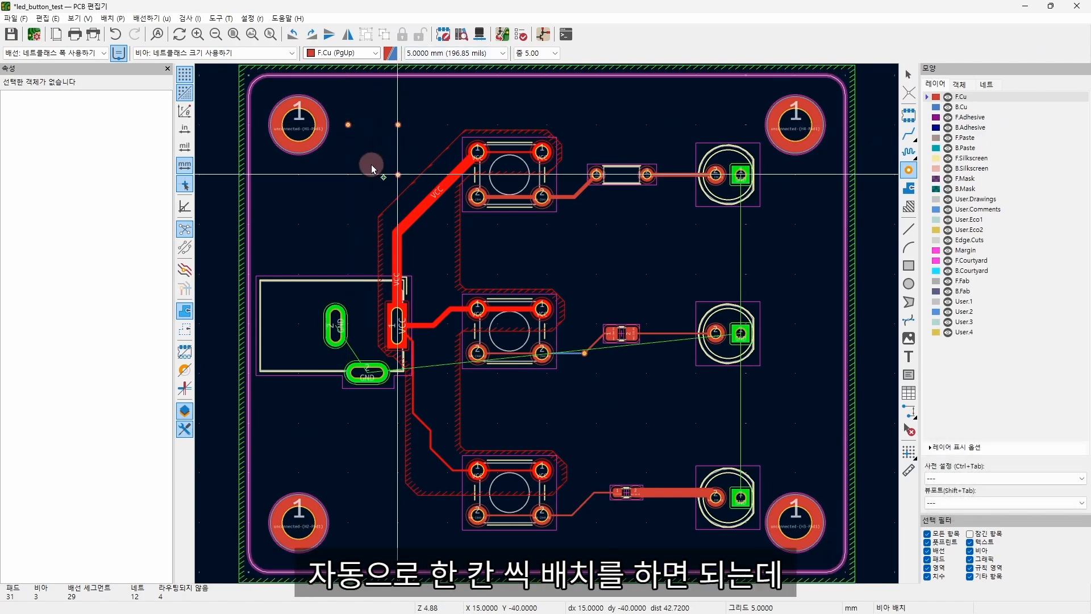
{"action": "key", "text": "Escape"}
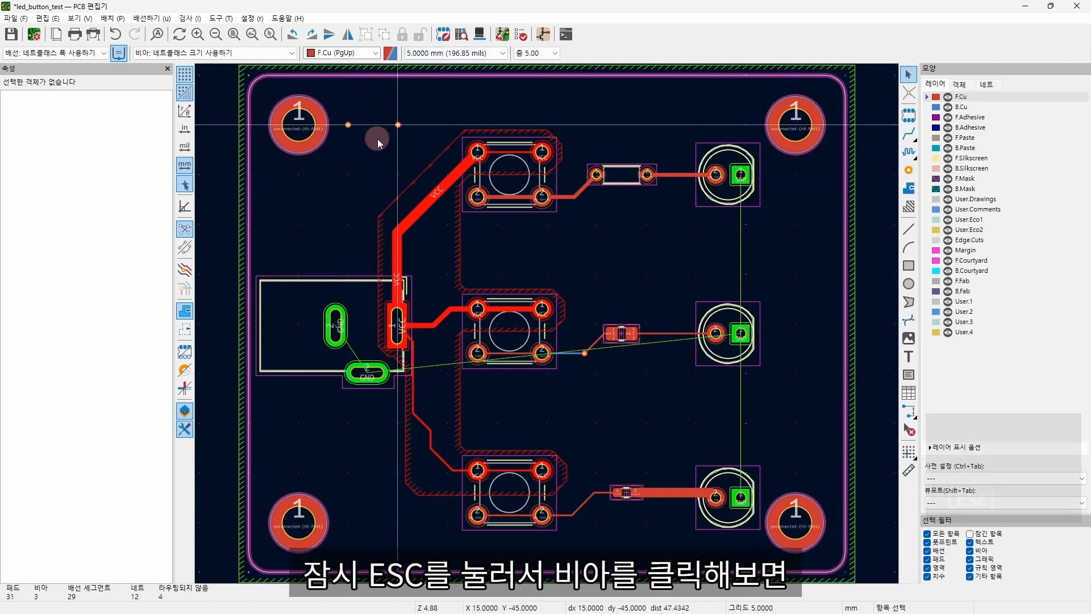
Assign the GND net to the via at X 10, Y -45 mm, beside mounting hole H1.
{"action": "left_click", "coordinate": [348, 124]}
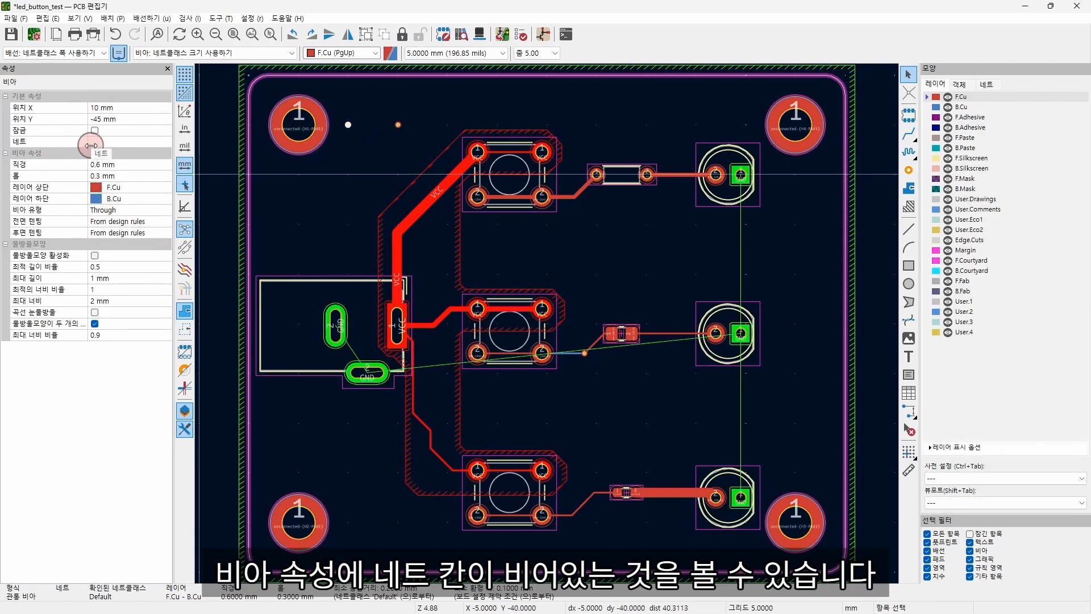
{"action": "left_click", "coordinate": [129, 142]}
{"action": "left_click", "coordinate": [167, 143]}
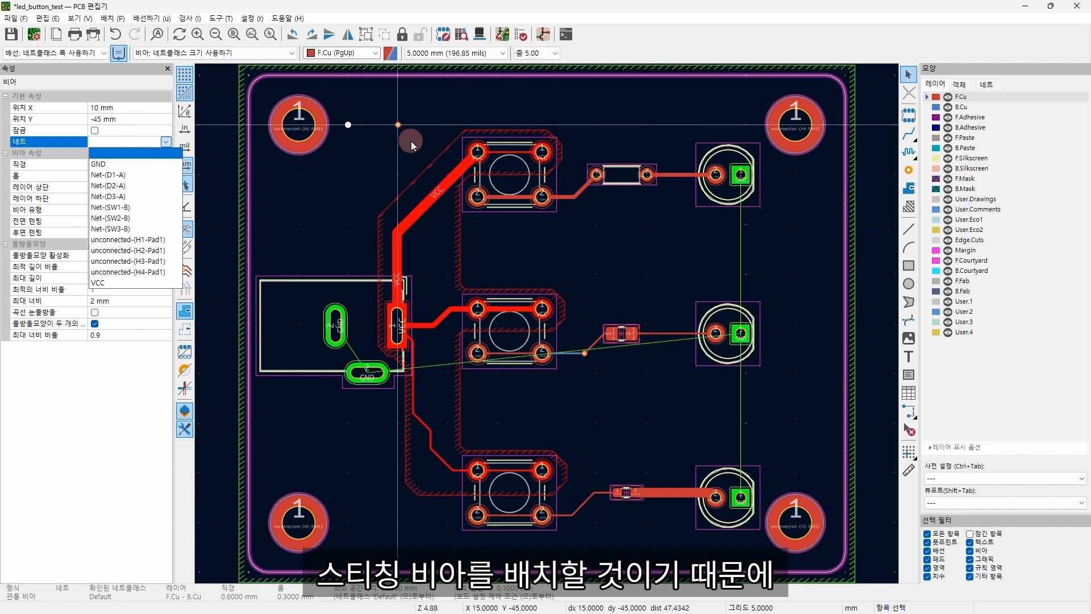
{"action": "left_click", "coordinate": [121, 166]}
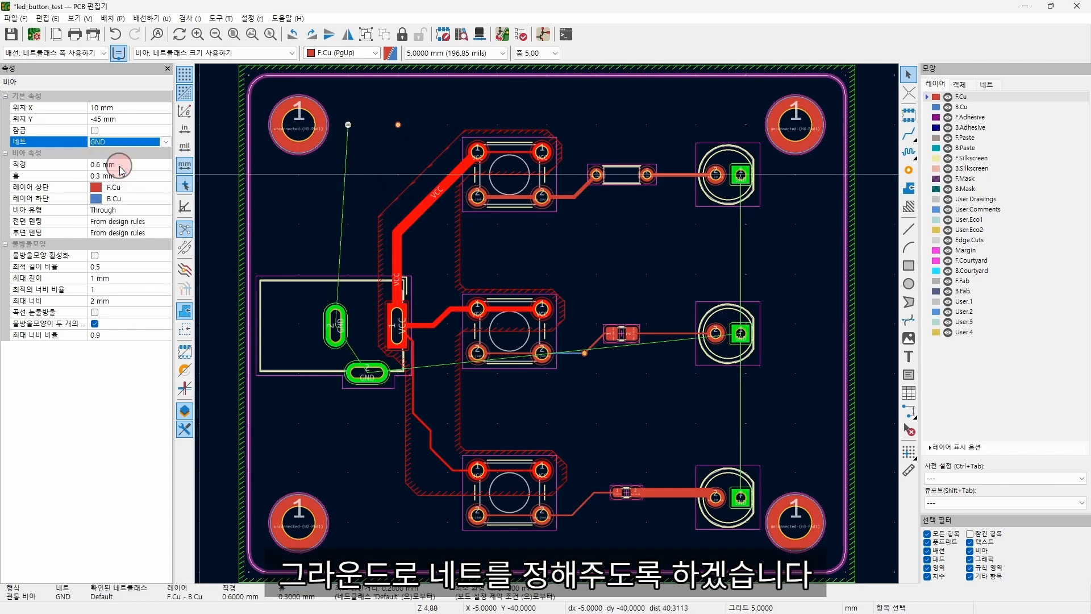
{"action": "left_click", "coordinate": [291, 209]}
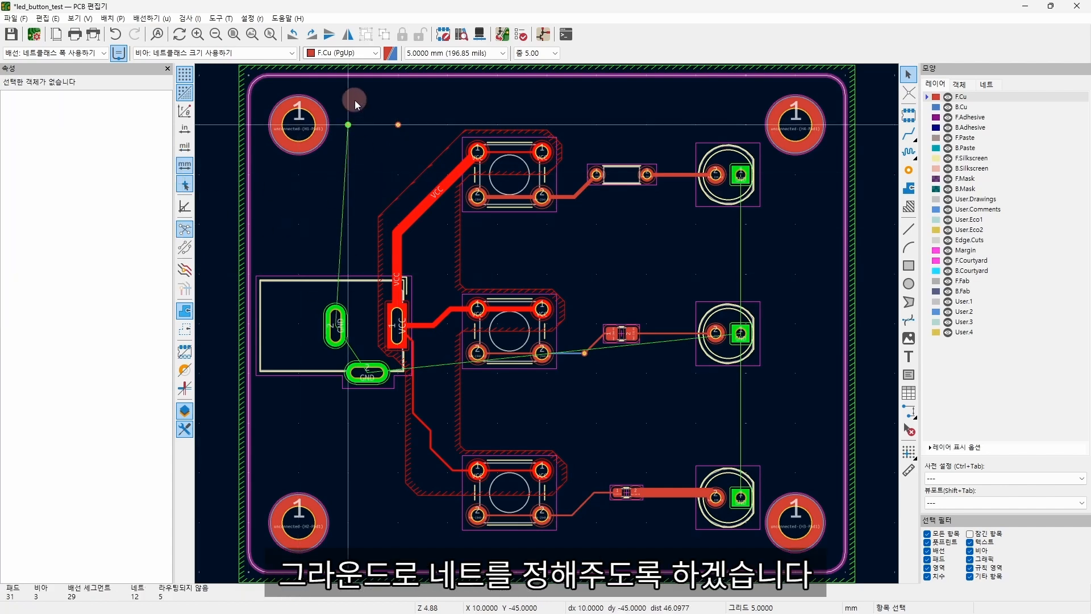
Examine the net and colour of the GND via beside mounting hole H1 up close.
{"action": "scroll", "coordinate": [352, 125], "scroll_direction": "up", "scroll_amount": 2}
{"action": "middle_click_drag", "start_coordinate": [619, 369], "coordinate": [448, 285]}
{"action": "left_click", "coordinate": [375, 246]}
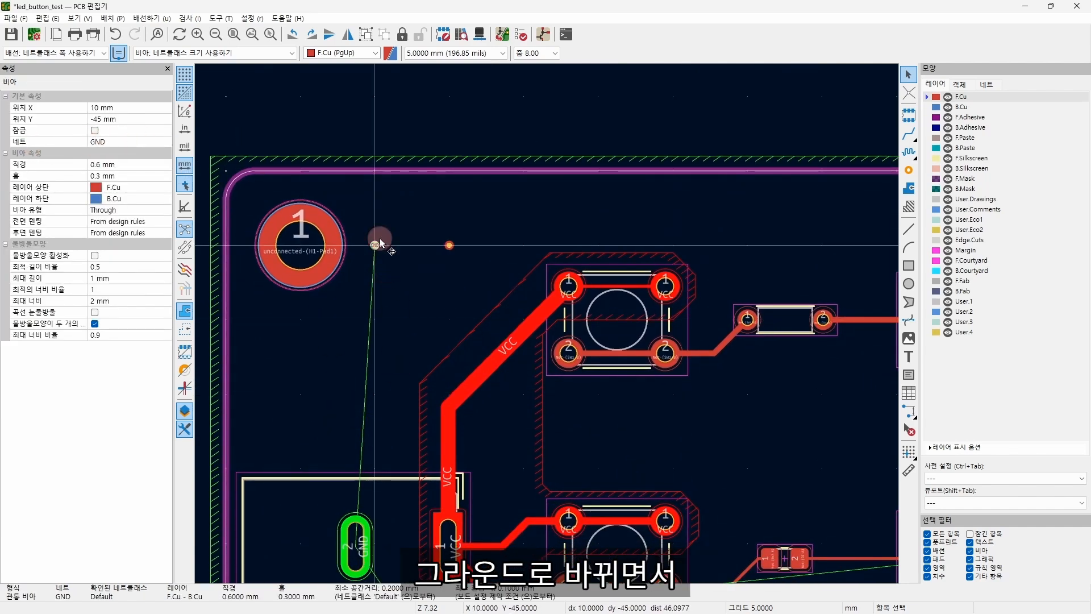
{"action": "left_click", "coordinate": [401, 267]}
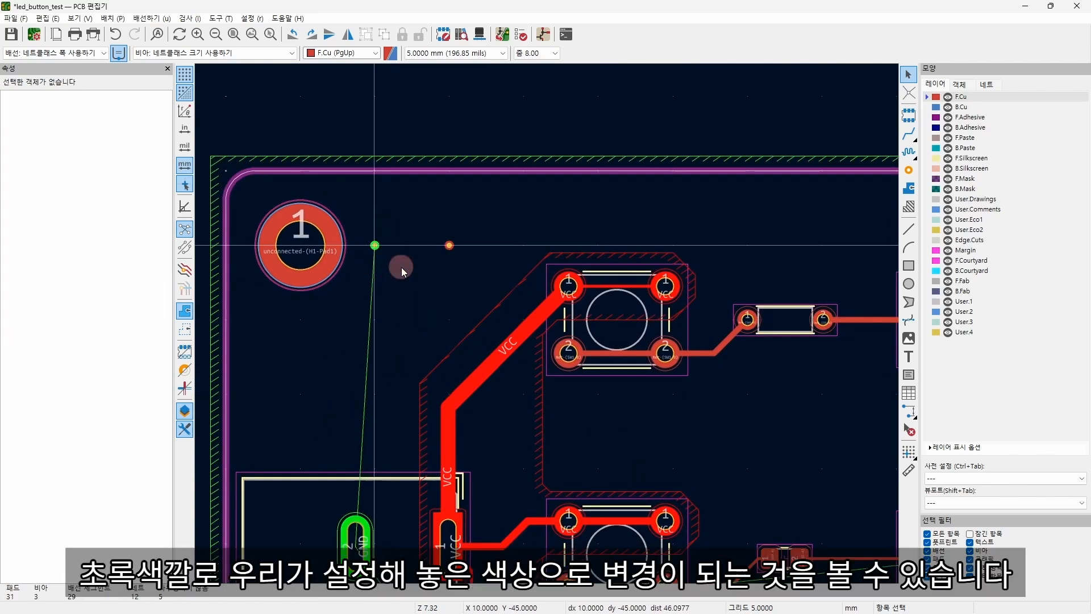
{"action": "left_click", "coordinate": [375, 246]}
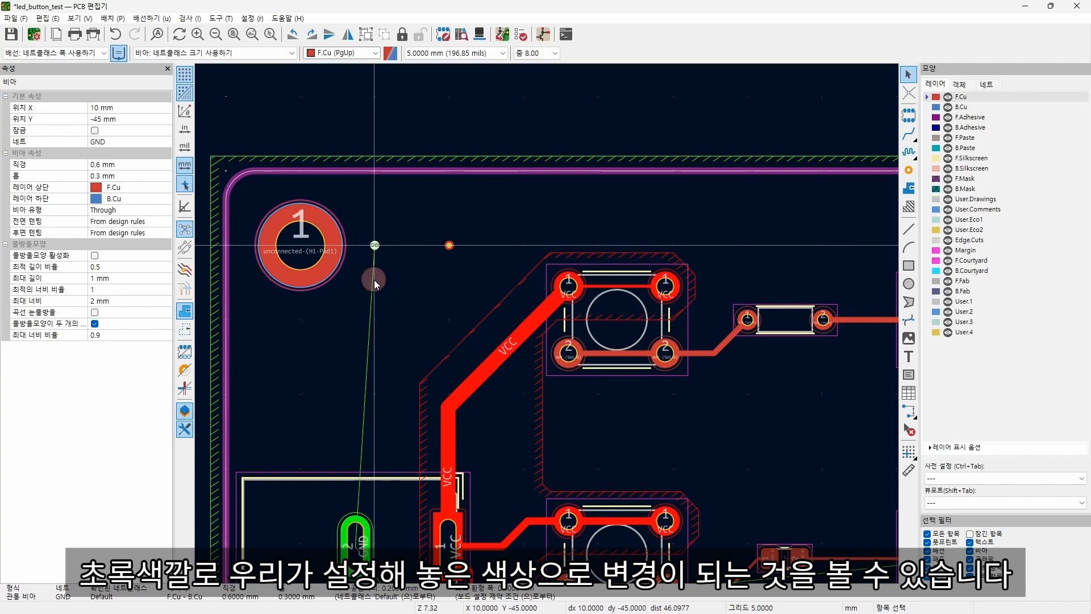
{"action": "middle_click_drag", "start_coordinate": [337, 289], "coordinate": [436, 367]}
{"action": "left_click", "coordinate": [436, 367]}
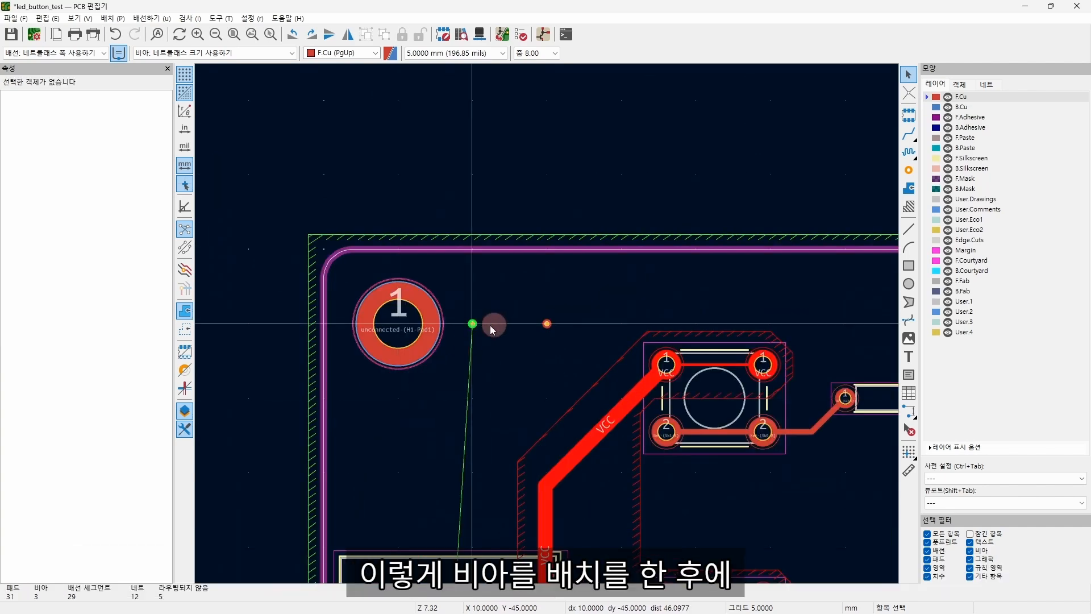
Fill all zones and examine how the two new vias meet the copper on F.Cu and B.Cu.
{"action": "middle_click_drag", "start_coordinate": [555, 347], "coordinate": [492, 302]}
{"action": "left_click", "coordinate": [47, 18]}
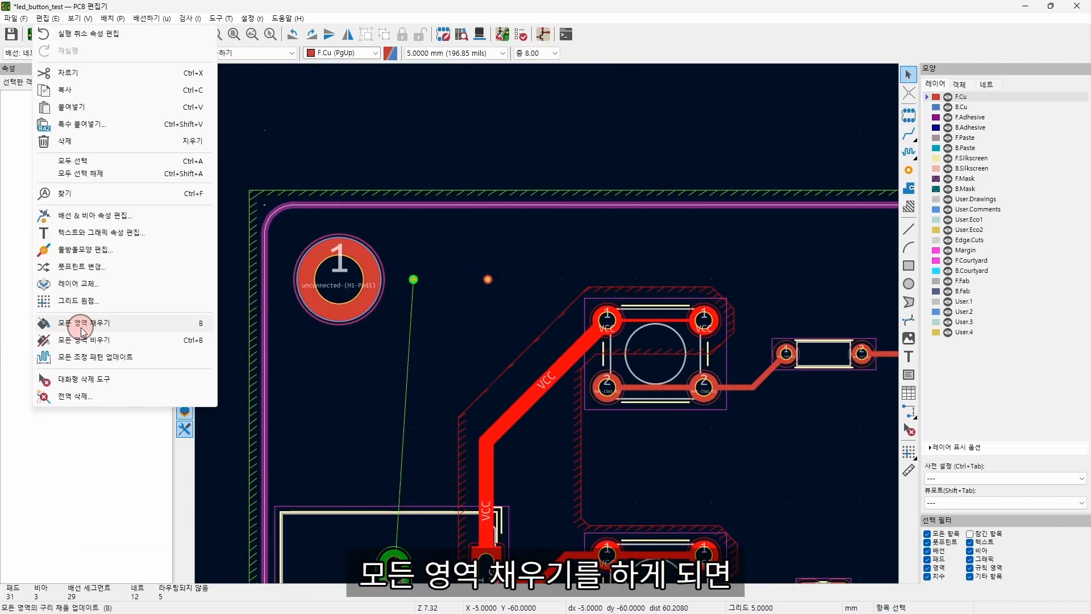
{"action": "left_click", "coordinate": [83, 330]}
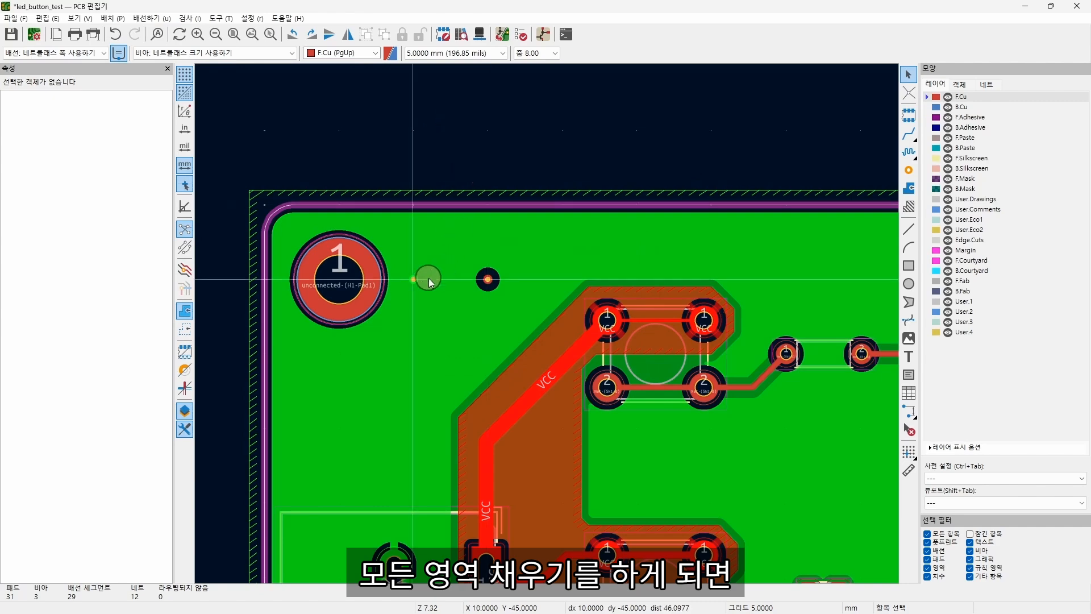
{"action": "scroll", "coordinate": [429, 278], "scroll_direction": "up", "scroll_amount": 3}
{"action": "scroll", "coordinate": [565, 329], "scroll_direction": "down", "scroll_amount": 2}
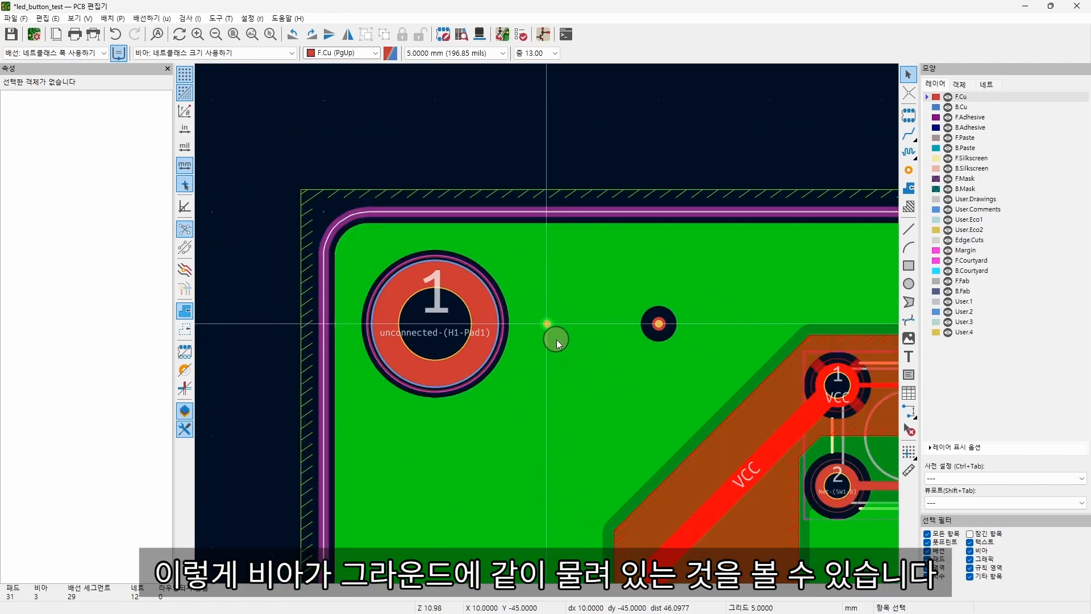
{"action": "middle_click_drag", "start_coordinate": [559, 260], "coordinate": [503, 245]}
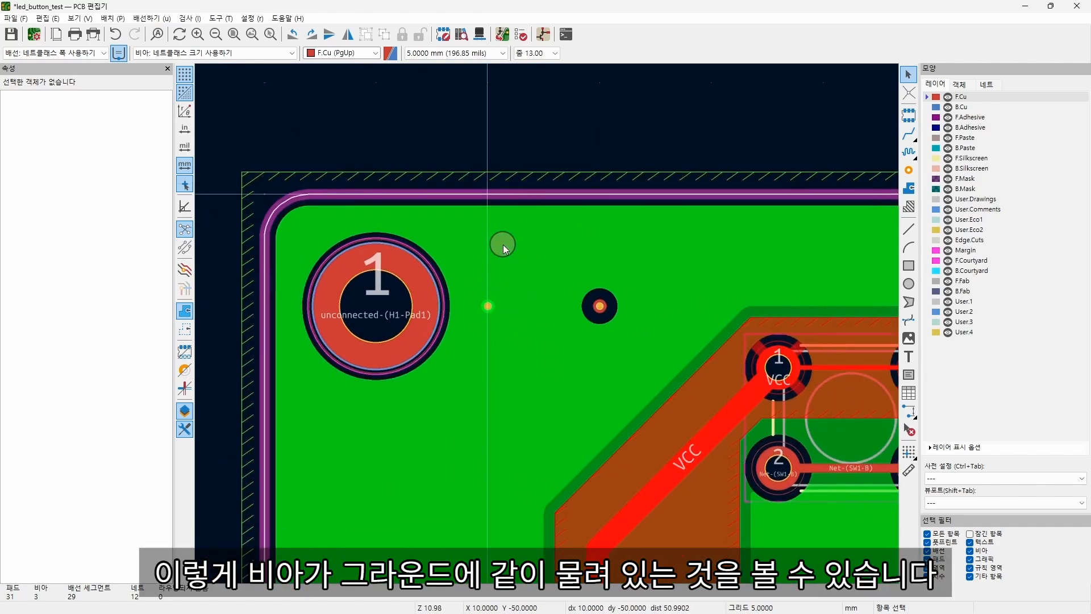
{"action": "key", "text": "Page_Down"}
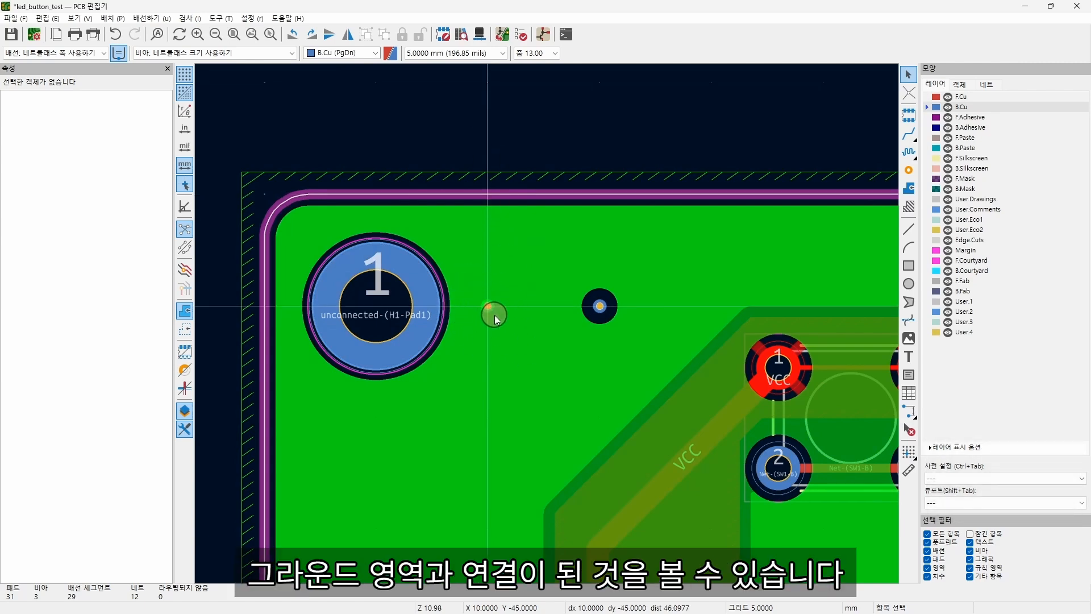
{"action": "key", "text": "Page_Up"}
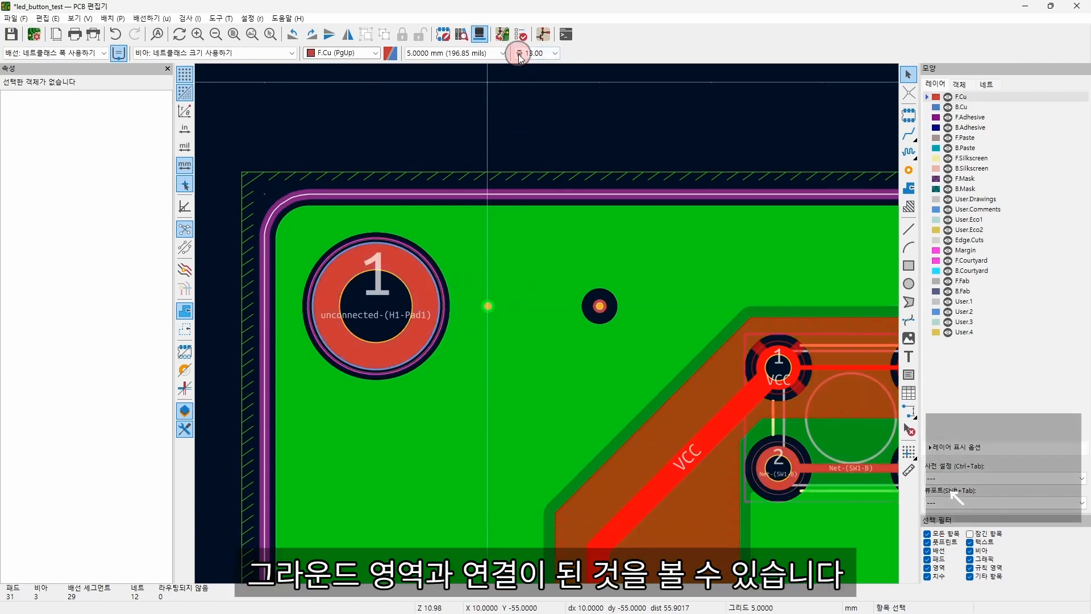
Inspect the two vias beside H1 on the front and back of the board in the 3D viewer, and close it.
{"action": "left_click_drag", "start_coordinate": [977, 104], "coordinate": [404, 71]}
{"action": "scroll", "coordinate": [377, 171], "scroll_direction": "up", "scroll_amount": 5}
{"action": "left_click_drag", "start_coordinate": [377, 171], "coordinate": [428, 233]}
{"action": "scroll", "coordinate": [427, 233], "scroll_direction": "up", "scroll_amount": 3}
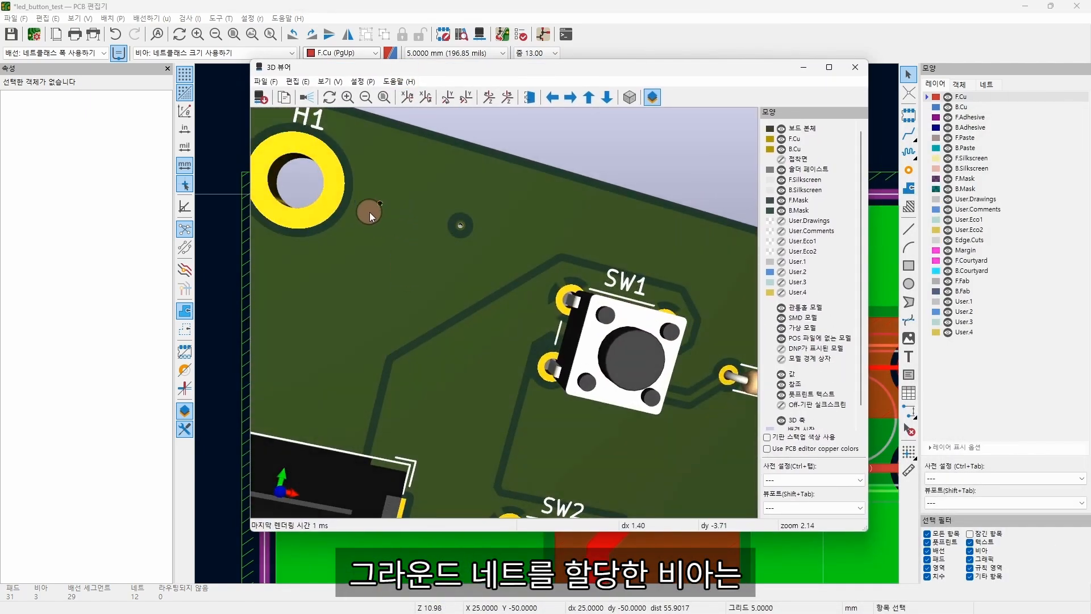
{"action": "scroll", "coordinate": [376, 209], "scroll_direction": "up", "scroll_amount": 3}
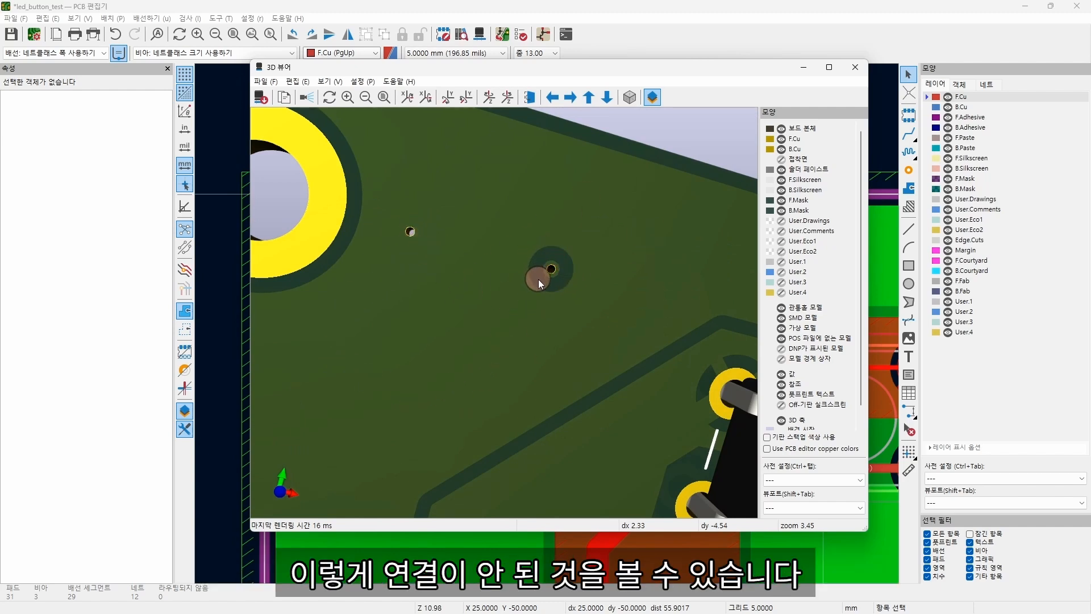
{"action": "scroll", "coordinate": [439, 253], "scroll_direction": "down", "scroll_amount": 3}
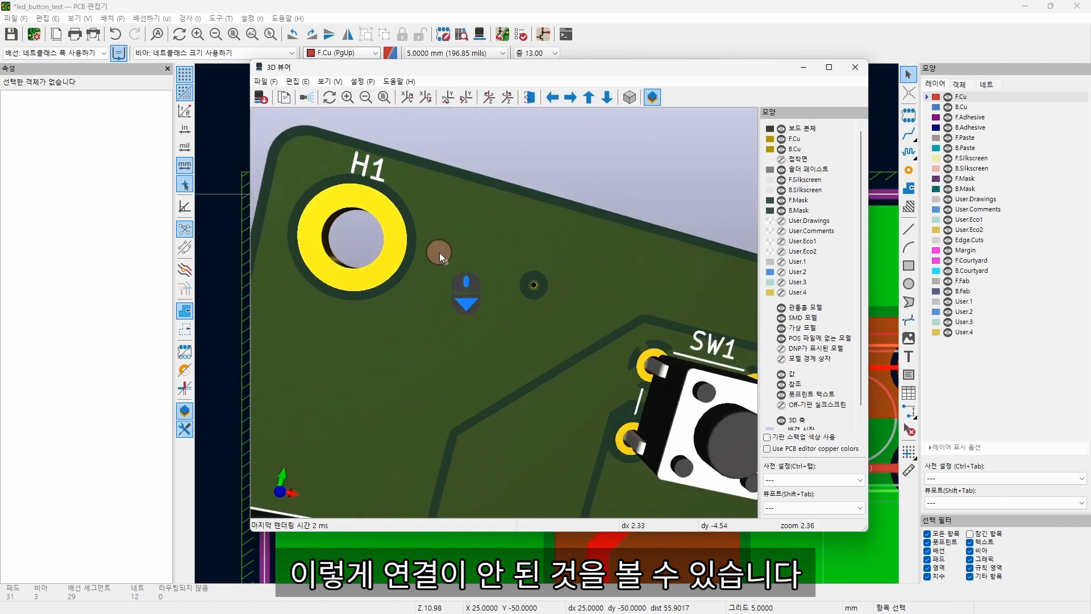
{"action": "left_click_drag", "start_coordinate": [438, 252], "coordinate": [468, 270]}
{"action": "scroll", "coordinate": [657, 337], "scroll_direction": "down", "scroll_amount": 2}
{"action": "scroll", "coordinate": [657, 337], "scroll_direction": "down", "scroll_amount": 2}
{"action": "scroll", "coordinate": [499, 222], "scroll_direction": "up", "scroll_amount": 9}
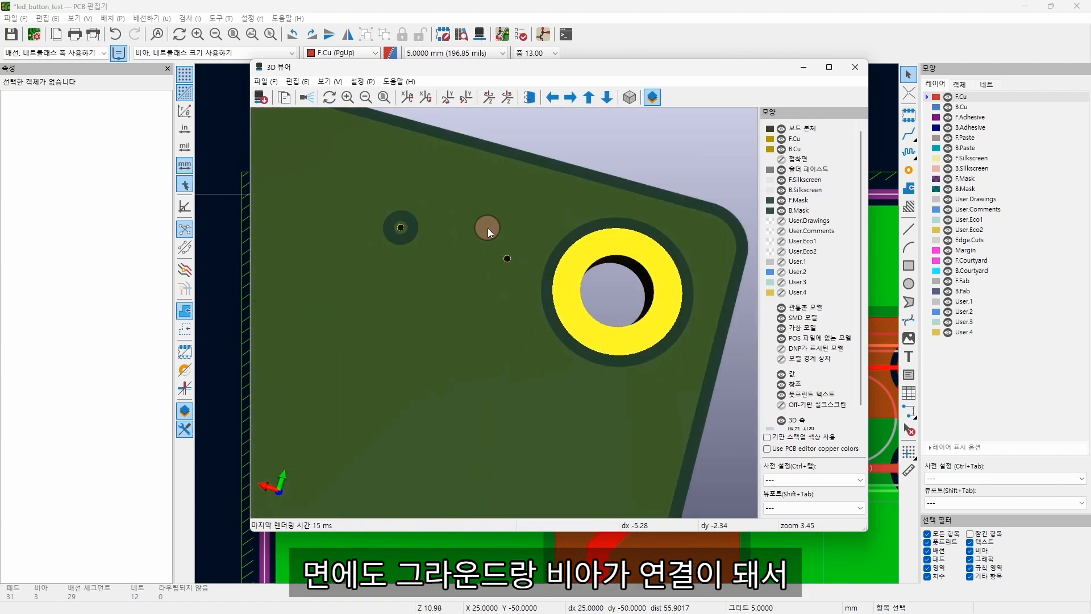
{"action": "scroll", "coordinate": [499, 279], "scroll_direction": "down", "scroll_amount": 7}
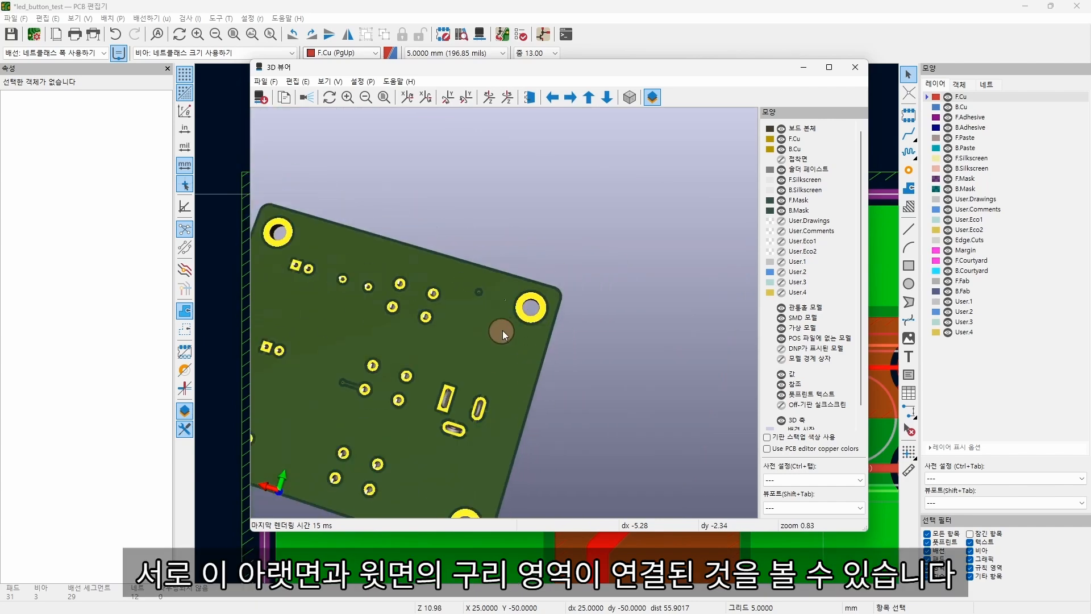
{"action": "left_click_drag", "start_coordinate": [526, 281], "coordinate": [312, 283]}
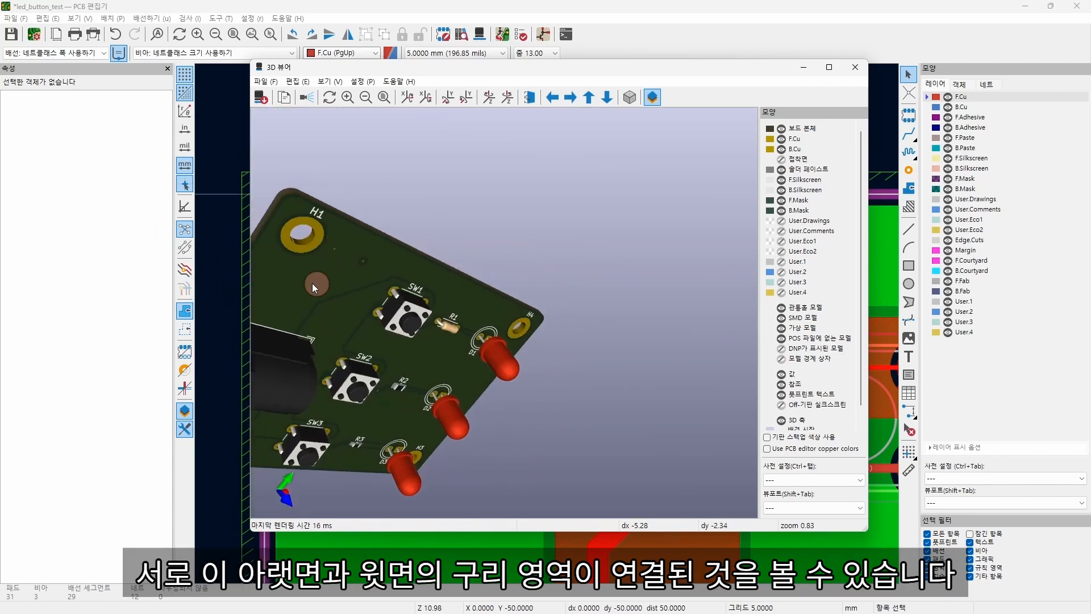
{"action": "left_click", "coordinate": [856, 67]}
Unfill all zones again to expose the vias and traces.
{"action": "key", "text": "ctrl+b"}
{"action": "scroll", "coordinate": [609, 178], "scroll_direction": "down", "scroll_amount": 5}
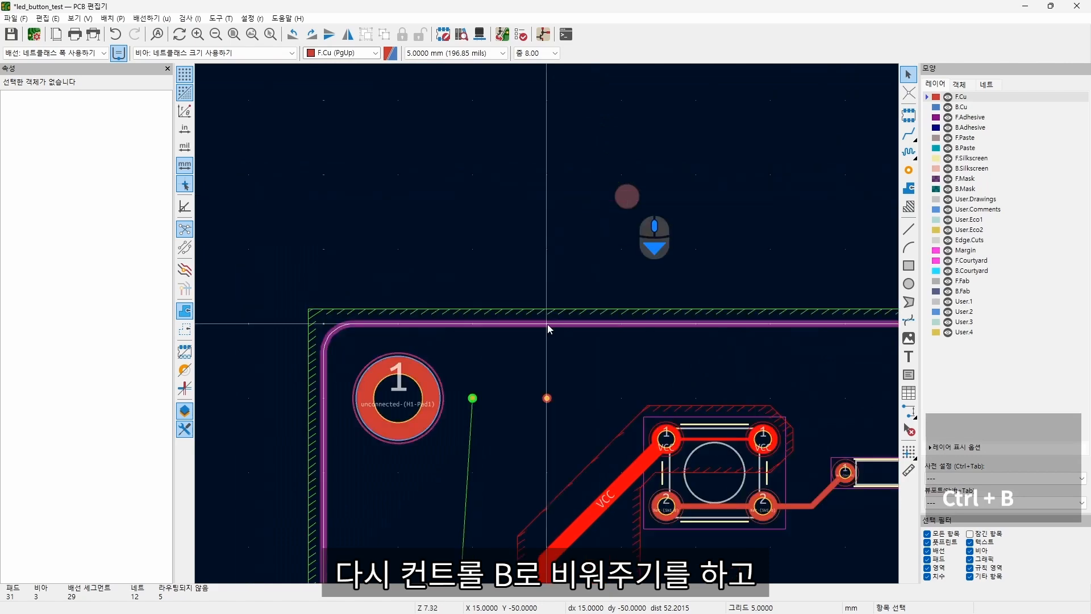
Examine the GND via's hole size and the list of predefined via sizes.
{"action": "scroll", "coordinate": [600, 323], "scroll_direction": "up", "scroll_amount": 3}
{"action": "middle_click_drag", "start_coordinate": [600, 322], "coordinate": [506, 305]}
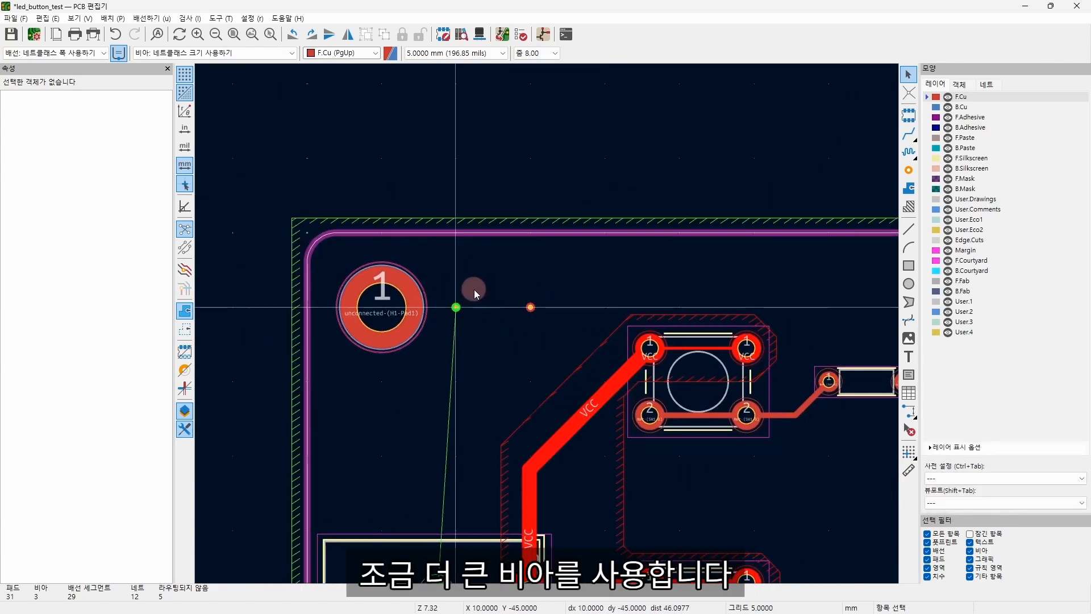
{"action": "scroll", "coordinate": [474, 289], "scroll_direction": "up", "scroll_amount": 4}
{"action": "left_click", "coordinate": [547, 322]}
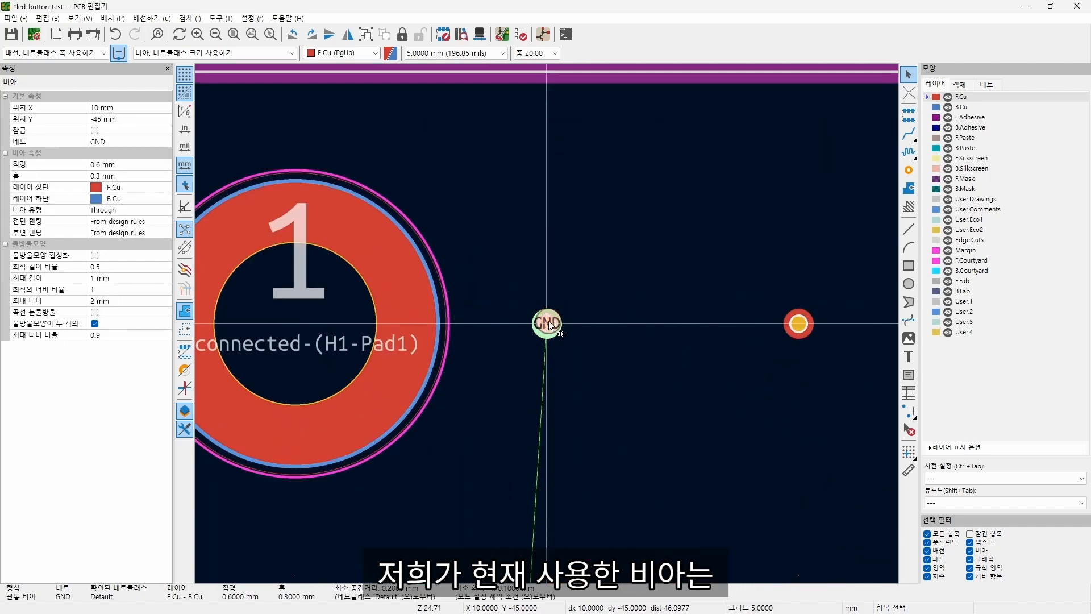
{"action": "left_click", "coordinate": [134, 176]}
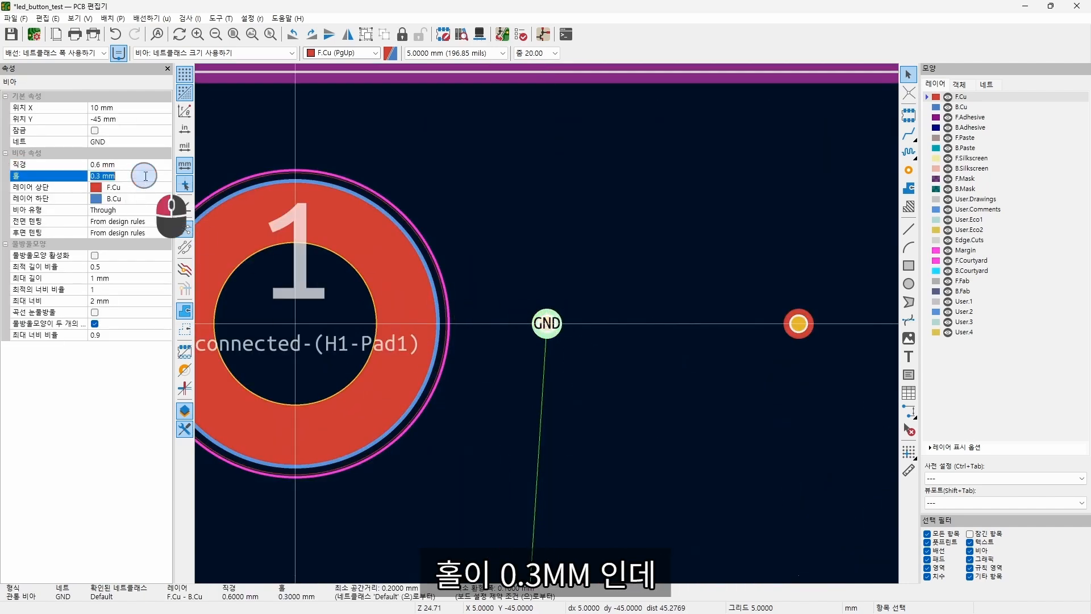
{"action": "left_click", "coordinate": [165, 54]}
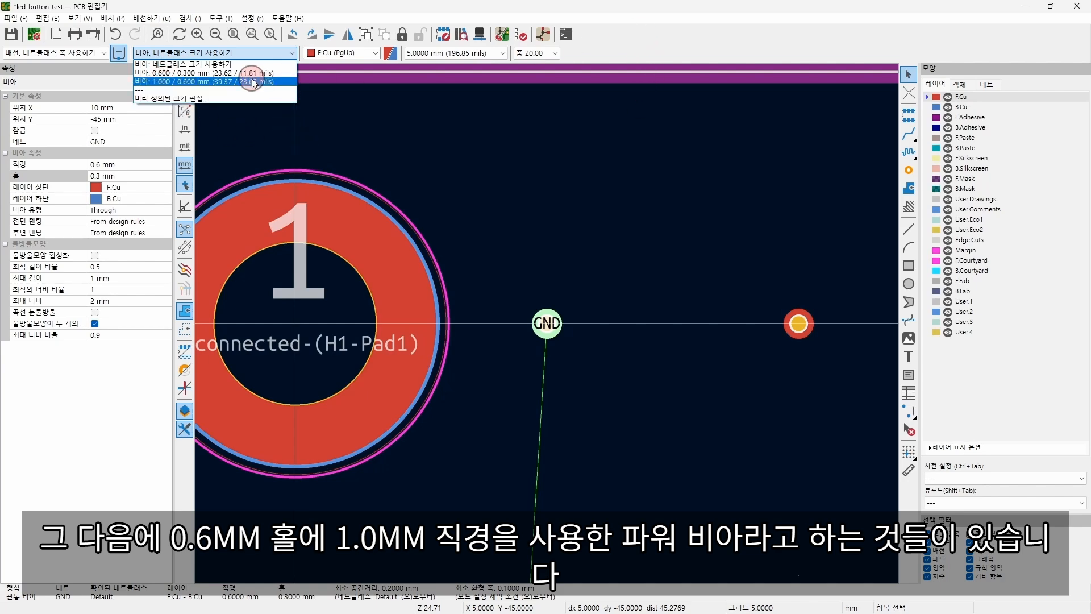
{"action": "left_click", "coordinate": [685, 41]}
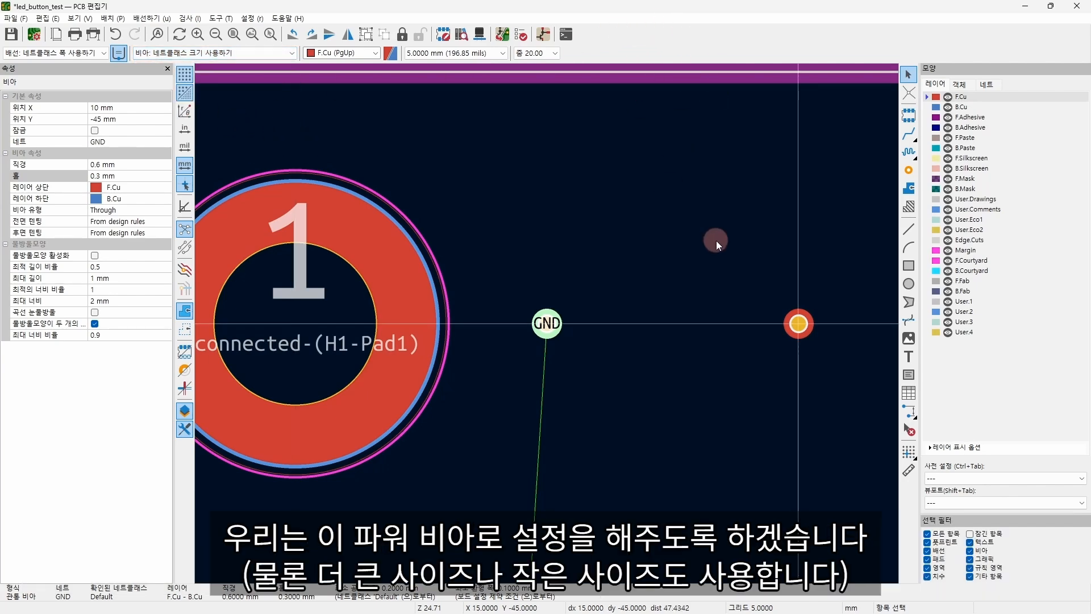
Delete the two small vias beside mounting hole H1.
{"action": "key", "text": "Escape"}
{"action": "scroll", "coordinate": [716, 240], "scroll_direction": "down", "scroll_amount": 3}
{"action": "scroll", "coordinate": [640, 213], "scroll_direction": "up", "scroll_amount": 2}
{"action": "left_click_drag", "start_coordinate": [688, 164], "coordinate": [532, 264]}
{"action": "key", "text": "Delete"}
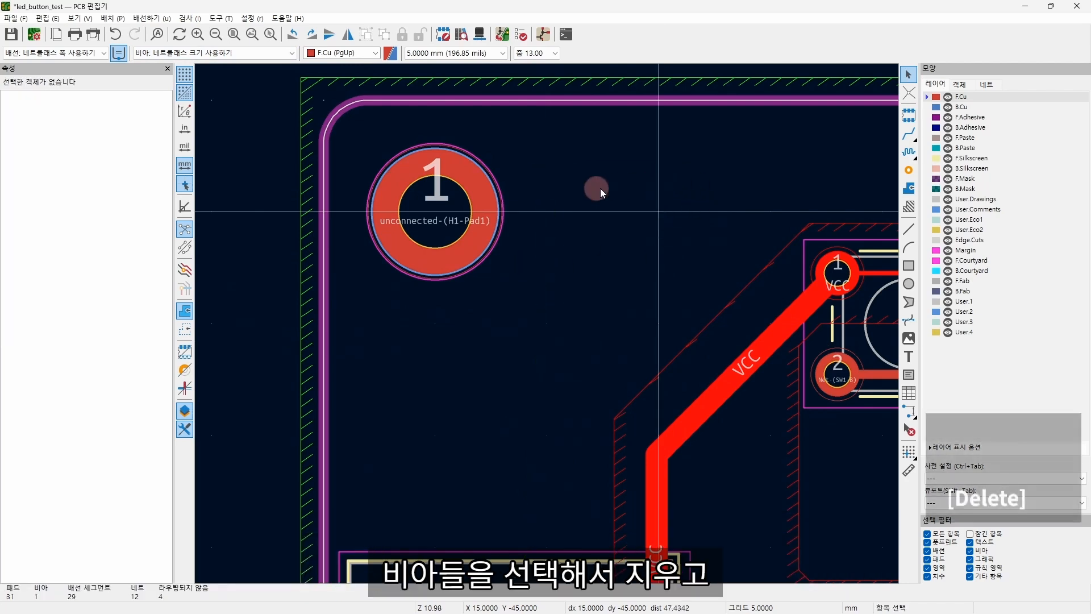
Set the via size to the predefined 1.000 / 0.600 mm and place vias at X 10 and X 15 mm, Y -45 mm.
{"action": "left_click", "coordinate": [149, 53]}
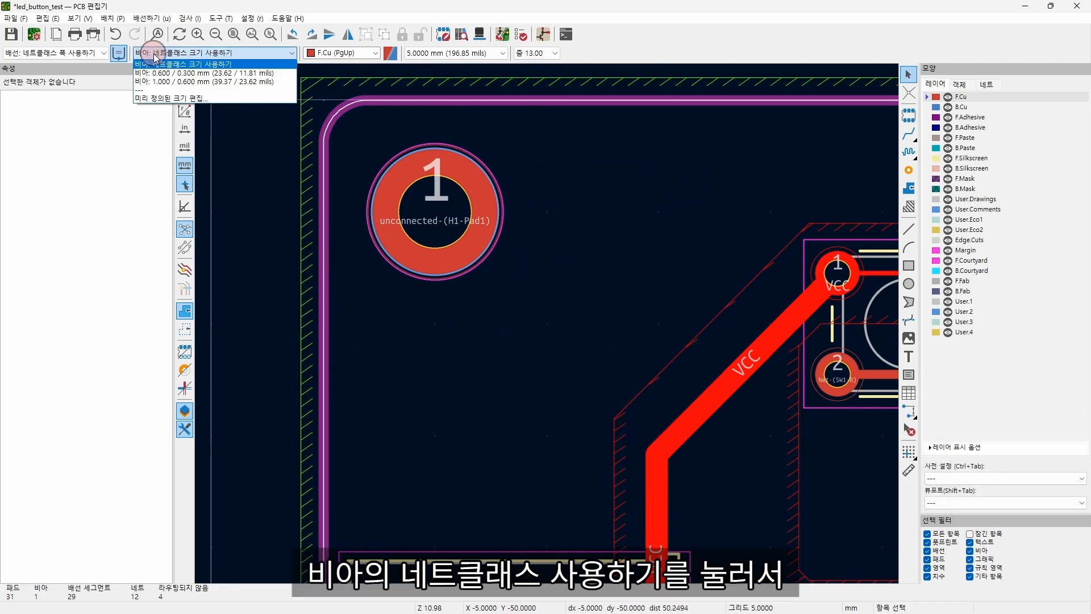
{"action": "left_click", "coordinate": [162, 81]}
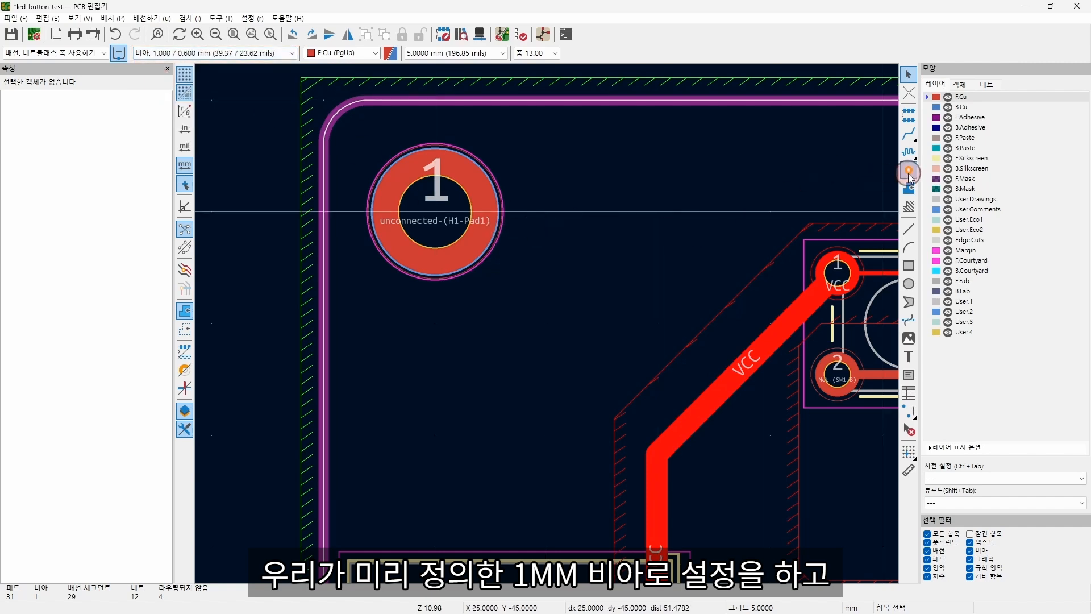
{"action": "left_click", "coordinate": [910, 169]}
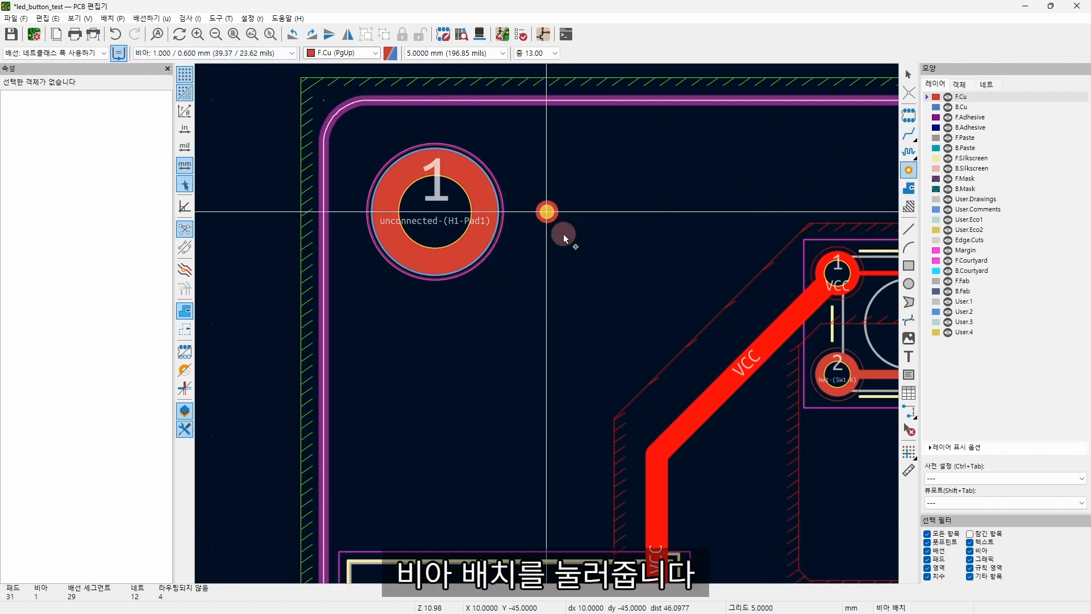
{"action": "left_click", "coordinate": [556, 216]}
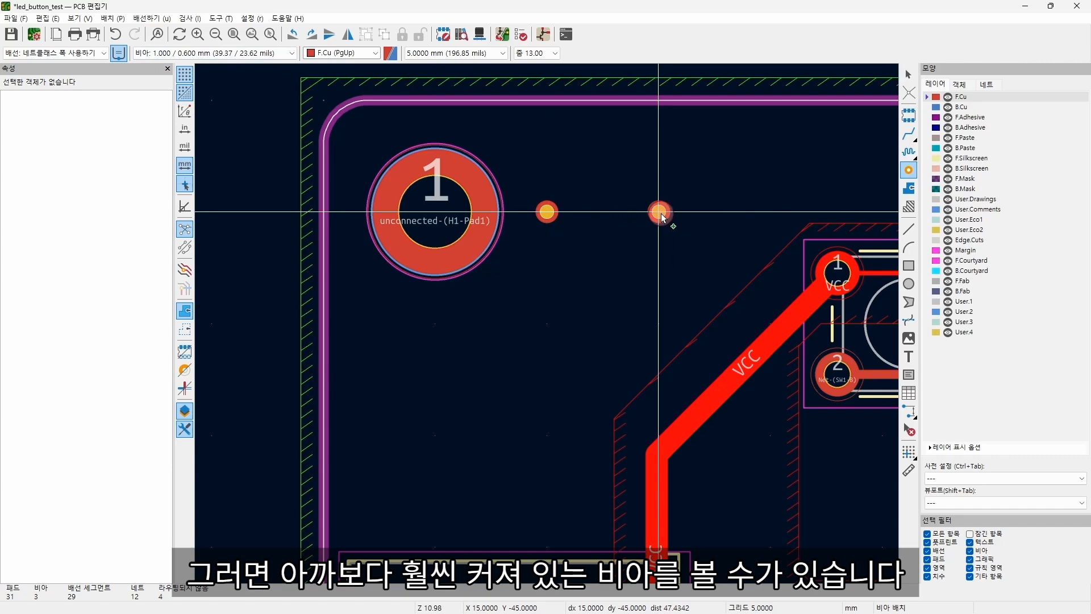
{"action": "key", "text": "Escape"}
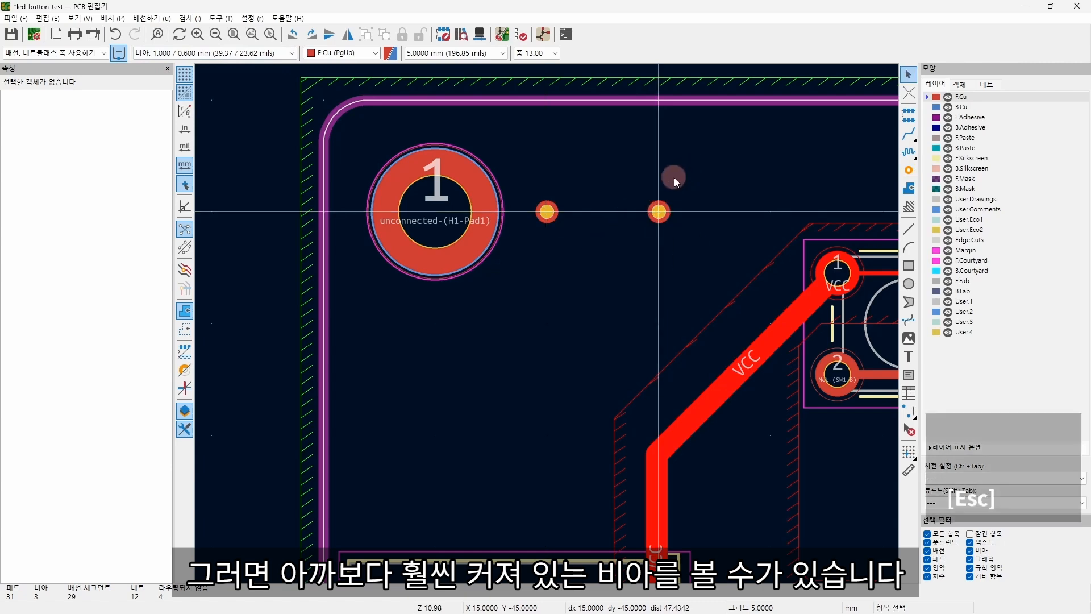
Assign the two new 1 mm vias to the GND net.
{"action": "left_click_drag", "start_coordinate": [695, 172], "coordinate": [511, 247]}
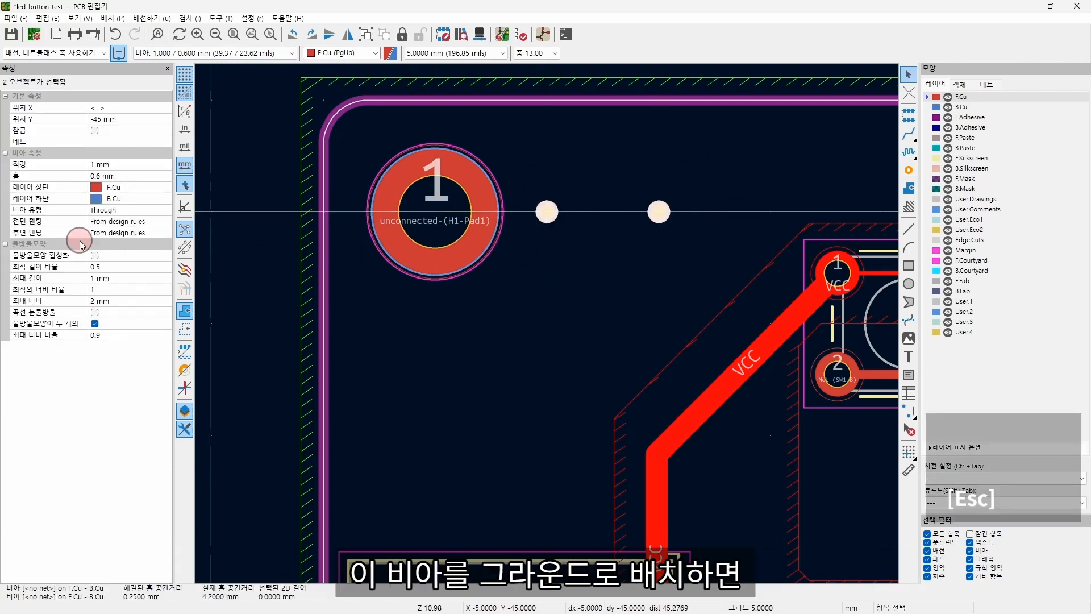
{"action": "left_click", "coordinate": [614, 290]}
{"action": "scroll", "coordinate": [598, 339], "scroll_direction": "down", "scroll_amount": 6}
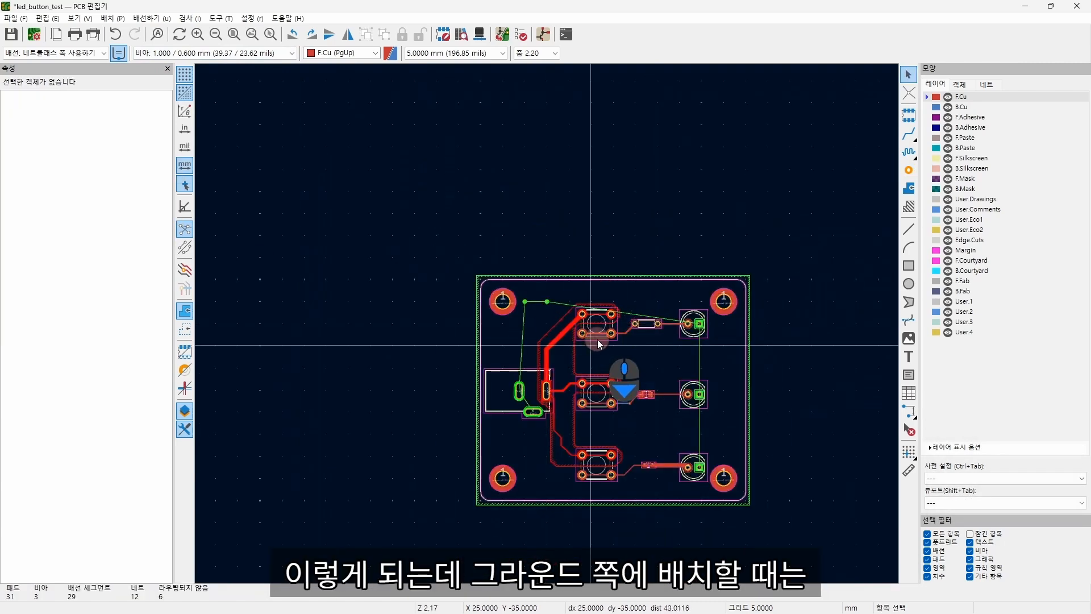
Place six individual vias every 5 mm from X 20 to X 45 mm along Y -45 mm.
{"action": "scroll", "coordinate": [571, 302], "scroll_direction": "up", "scroll_amount": 3}
{"action": "key", "text": "ctrl+shift+v"}
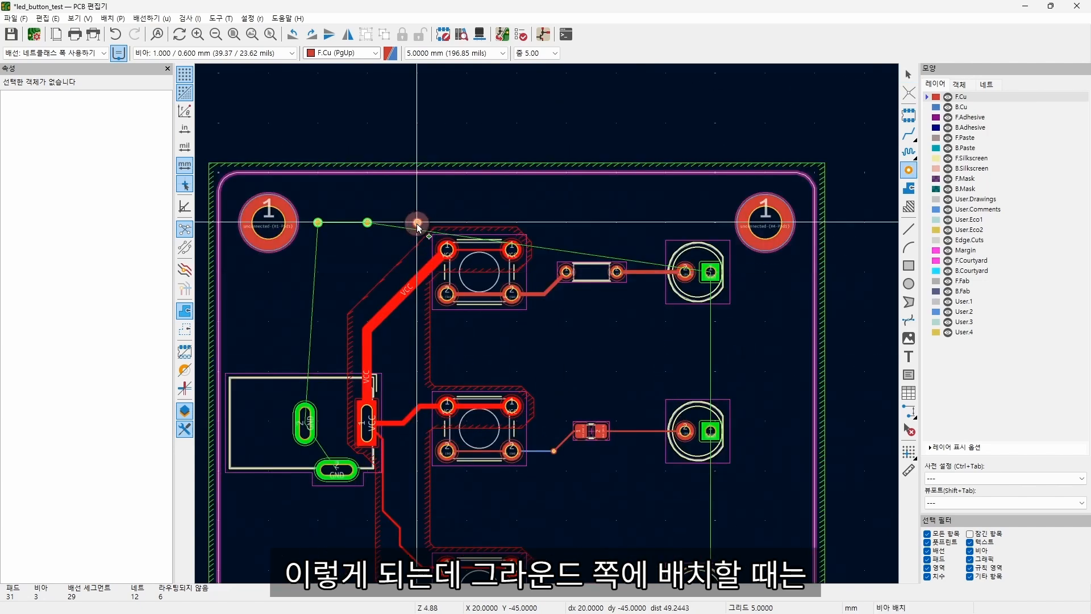
{"action": "left_click", "coordinate": [467, 222]}
{"action": "left_click", "coordinate": [517, 222]}
{"action": "left_click", "coordinate": [566, 223]}
{"action": "left_click", "coordinate": [616, 222]}
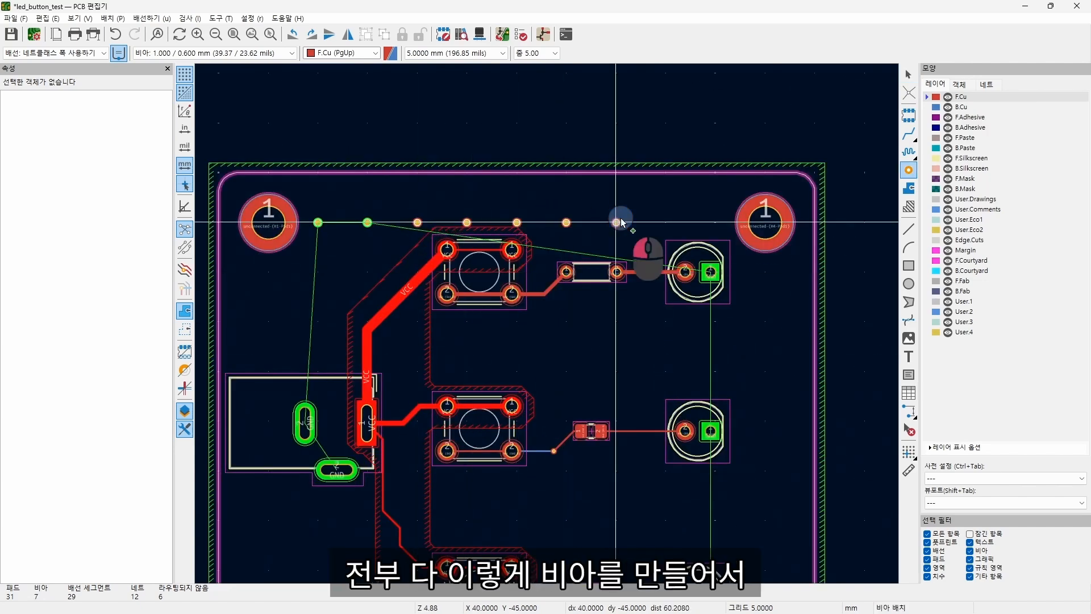
{"action": "left_click", "coordinate": [666, 222]}
{"action": "key", "text": "Escape"}
Open the net choice for the six netless vias without changing it, and undo their placement.
{"action": "left_click_drag", "start_coordinate": [755, 179], "coordinate": [378, 224]}
{"action": "left_click", "coordinate": [138, 153]}
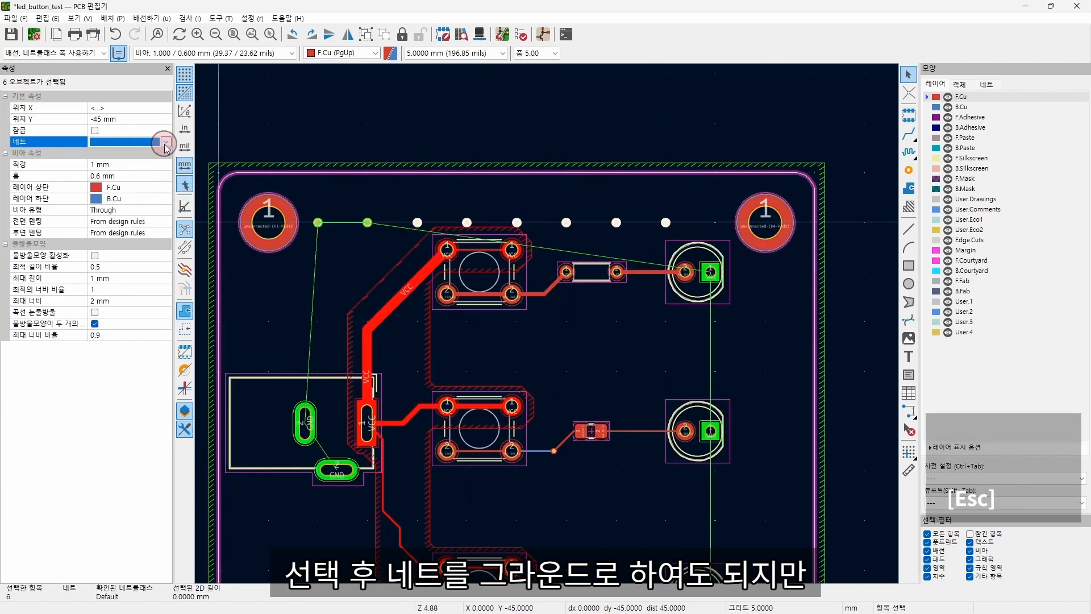
{"action": "left_click", "coordinate": [463, 115]}
{"action": "key", "text": "ctrl+z"}
{"action": "key", "text": "ctrl+z"}
{"action": "key", "text": "ctrl+z"}
{"action": "key", "text": "ctrl+z"}
{"action": "key", "text": "ctrl+z"}
{"action": "key", "text": "ctrl+z"}
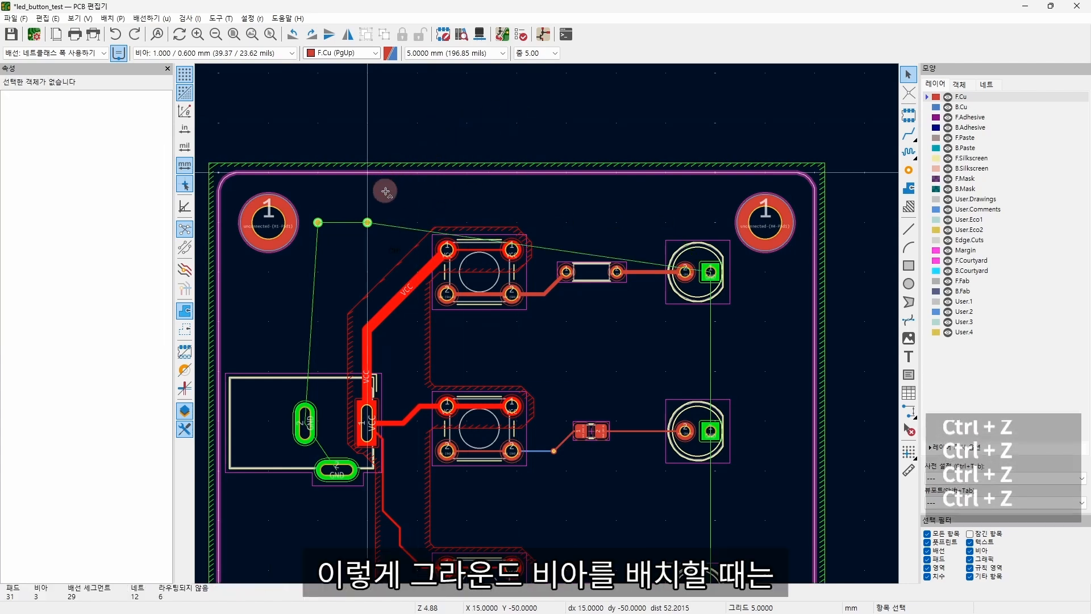
Copy the GND via at X 15 mm and paste it at X 20 mm, Y -45 mm.
{"action": "left_click", "coordinate": [367, 223]}
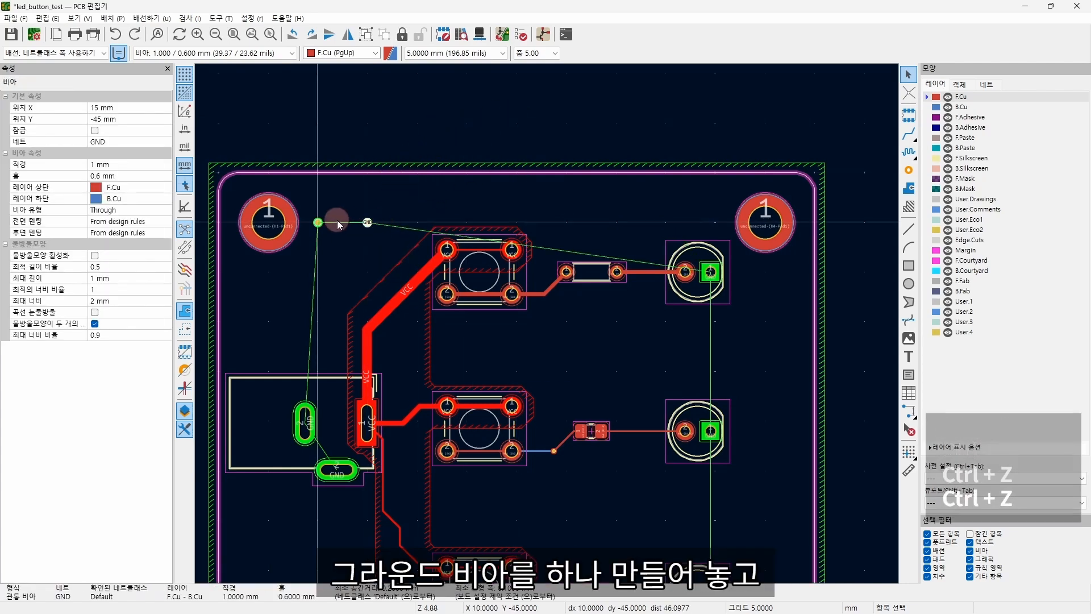
{"action": "key", "text": "ctrl+c"}
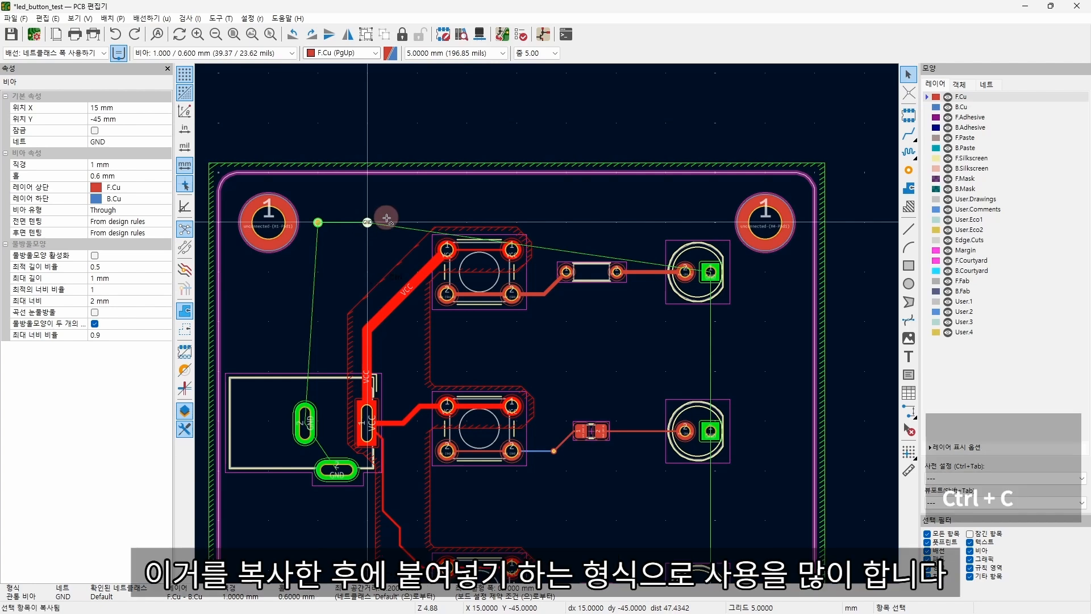
{"action": "key", "text": "ctrl+v"}
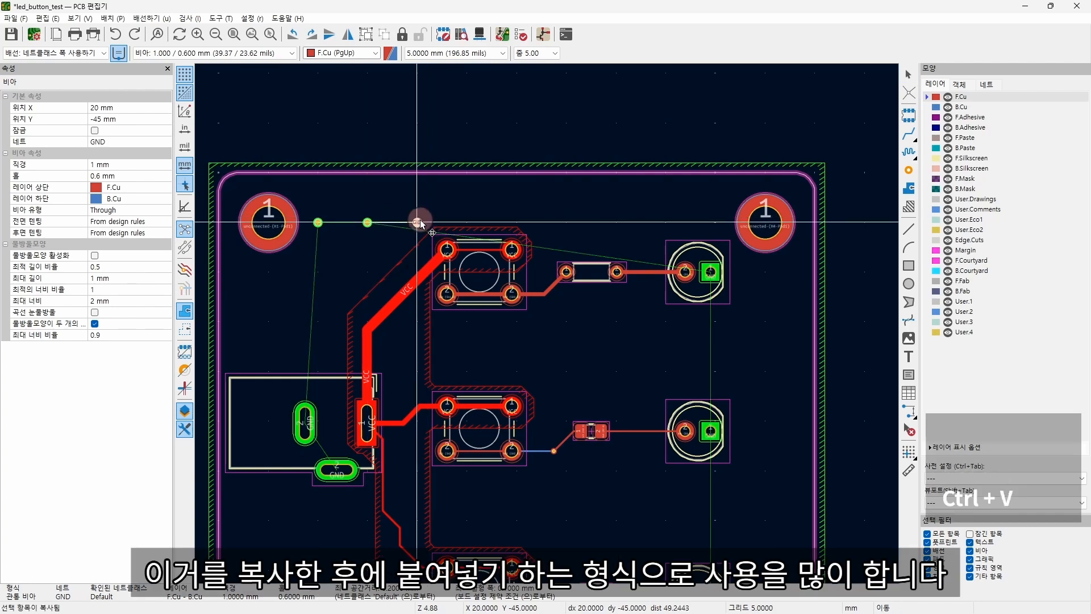
{"action": "left_click", "coordinate": [419, 224]}
Paste four more copies of the GND via at X 35, 40, 45 and 50 mm along Y -45 mm.
{"action": "key", "text": "ctrl+v"}
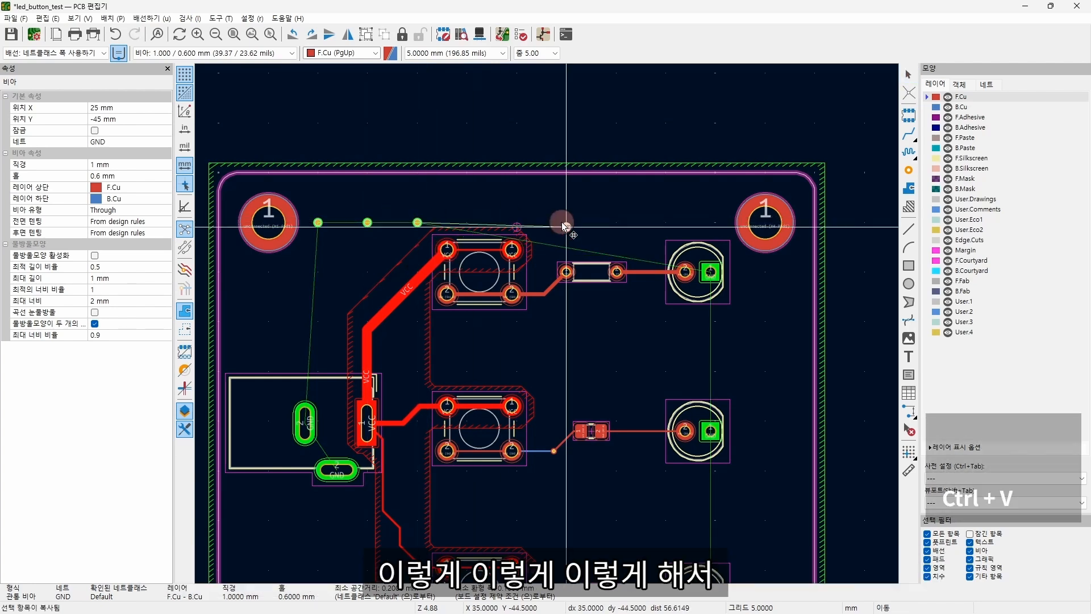
{"action": "scroll", "coordinate": [568, 223], "scroll_direction": "up", "scroll_amount": 2}
{"action": "left_click", "coordinate": [568, 223]}
{"action": "key", "text": "ctrl+v"}
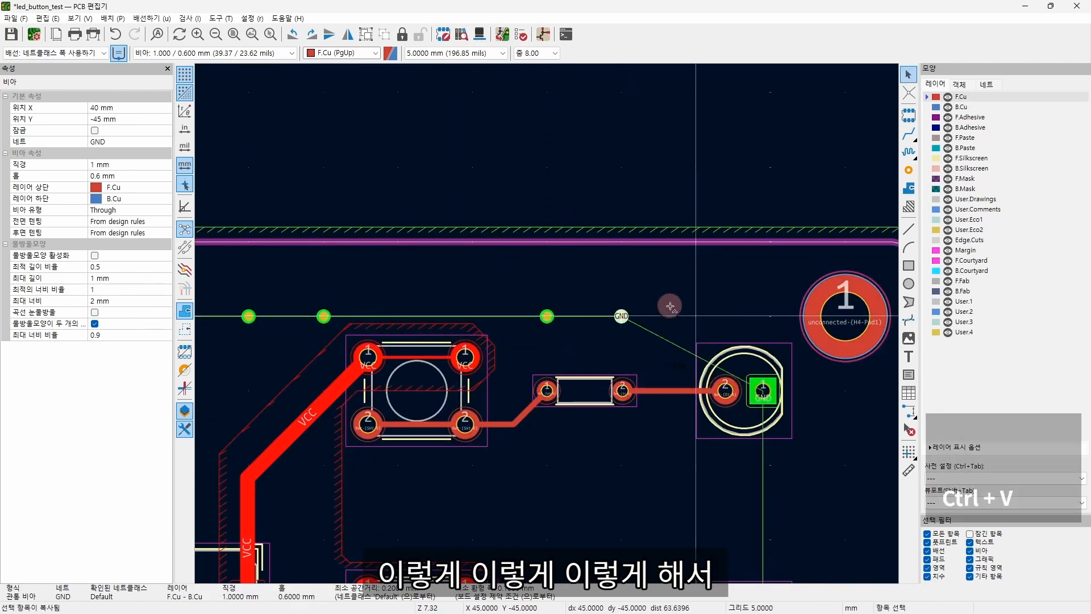
{"action": "left_click", "coordinate": [628, 310]}
{"action": "key", "text": "ctrl+v"}
{"action": "left_click", "coordinate": [696, 314]}
{"action": "key", "text": "ctrl+v"}
{"action": "left_click", "coordinate": [771, 315]}
{"action": "scroll", "coordinate": [649, 341], "scroll_direction": "down", "scroll_amount": 4}
{"action": "middle_click_drag", "start_coordinate": [437, 328], "coordinate": [421, 298]}
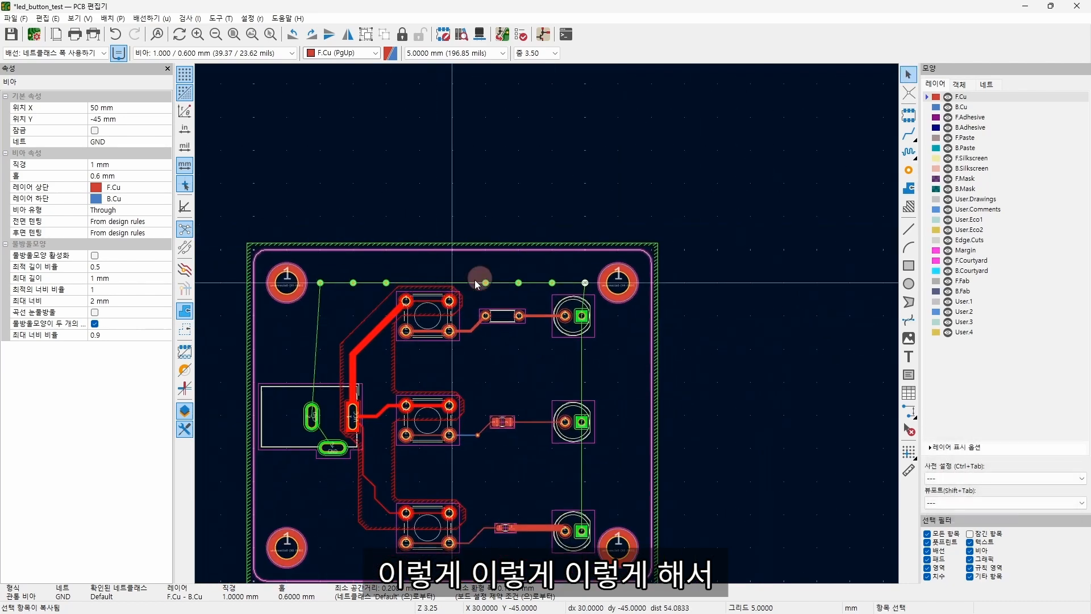
Copy the four GND vias from X 35 to X 50 mm and paste the row at Y -35 mm.
{"action": "left_click_drag", "start_coordinate": [592, 264], "coordinate": [472, 304]}
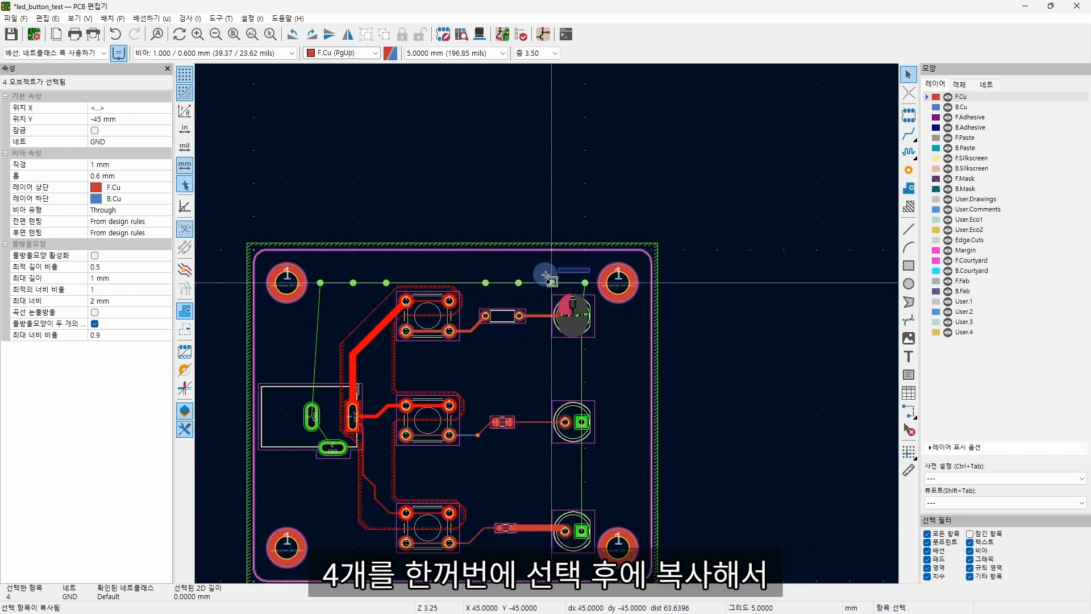
{"action": "key", "text": "ctrl+c"}
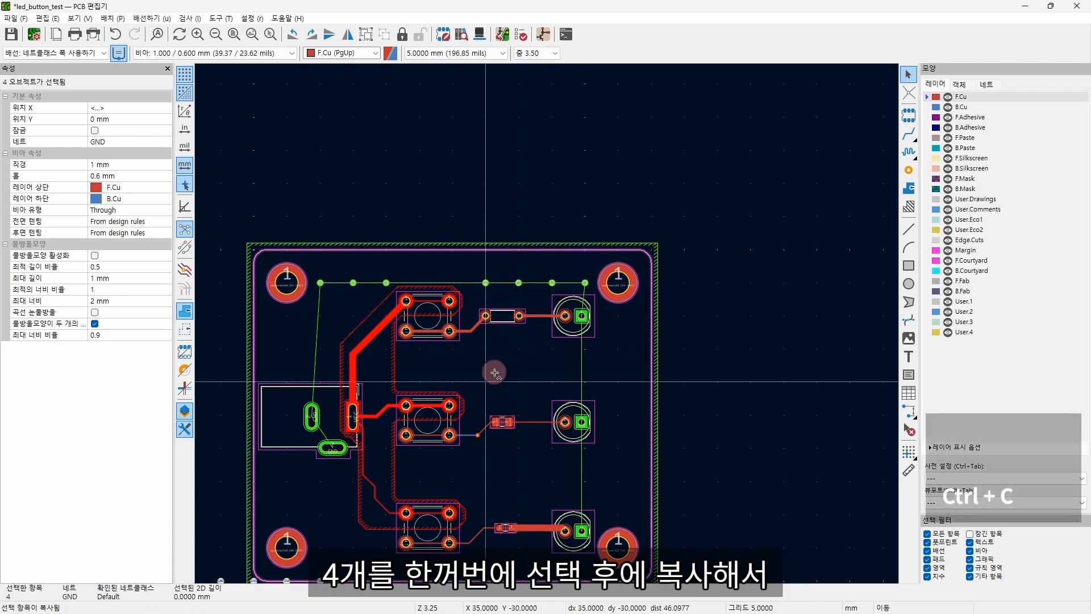
{"action": "key", "text": "ctrl+v"}
{"action": "left_click", "coordinate": [521, 354]}
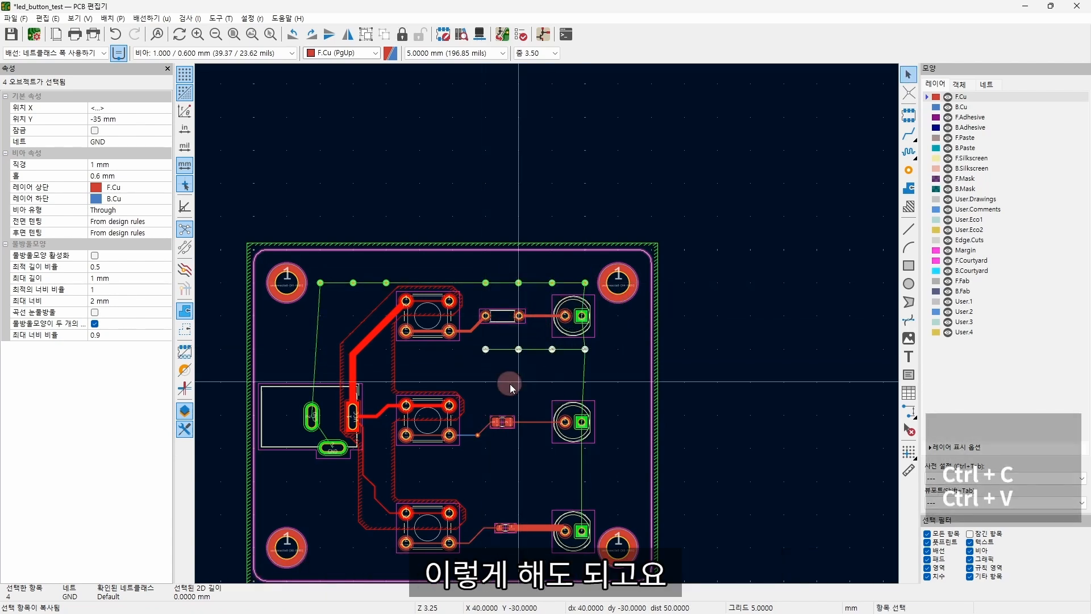
Reselect all four vias of the Y -35 mm row and paste a copy of the row at Y -30 mm.
{"action": "left_click", "coordinate": [519, 348], "text": "ctrl+shift"}
{"action": "mouse_move", "coordinate": [585, 349]}
{"action": "left_mouse_down"}
{"action": "mouse_move", "coordinate": [479, 369]}
{"action": "mouse_move", "coordinate": [588, 346]}
{"action": "left_mouse_up"}
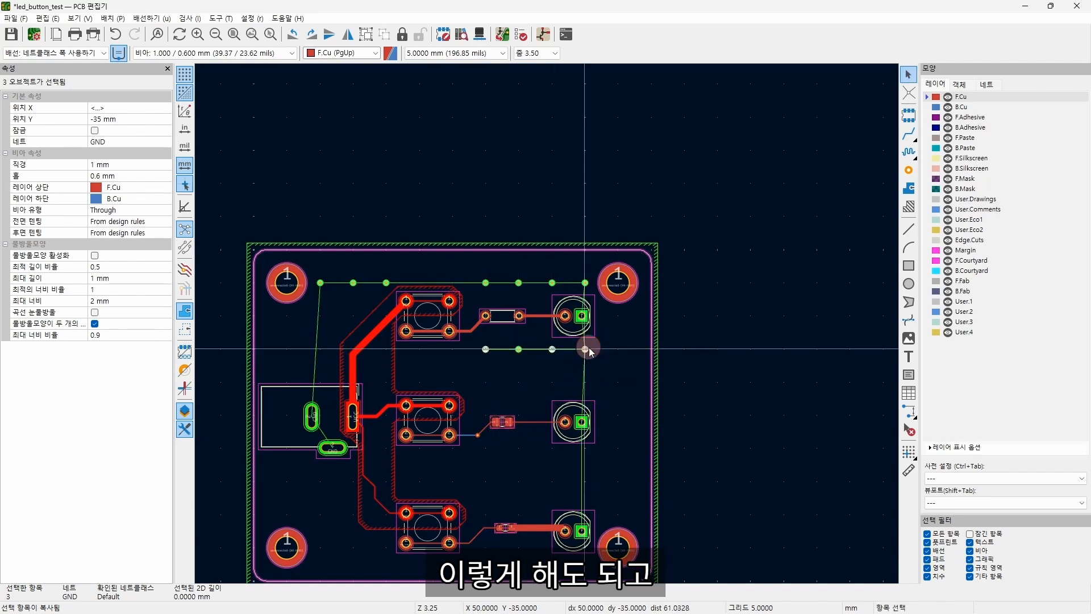
{"action": "left_click", "coordinate": [610, 350]}
{"action": "left_click_drag", "start_coordinate": [476, 342], "coordinate": [591, 359]}
{"action": "left_click_drag", "start_coordinate": [602, 344], "coordinate": [477, 379]}
{"action": "key", "text": "ctrl+c"}
{"action": "key", "text": "ctrl+v"}
{"action": "left_click", "coordinate": [508, 387]}
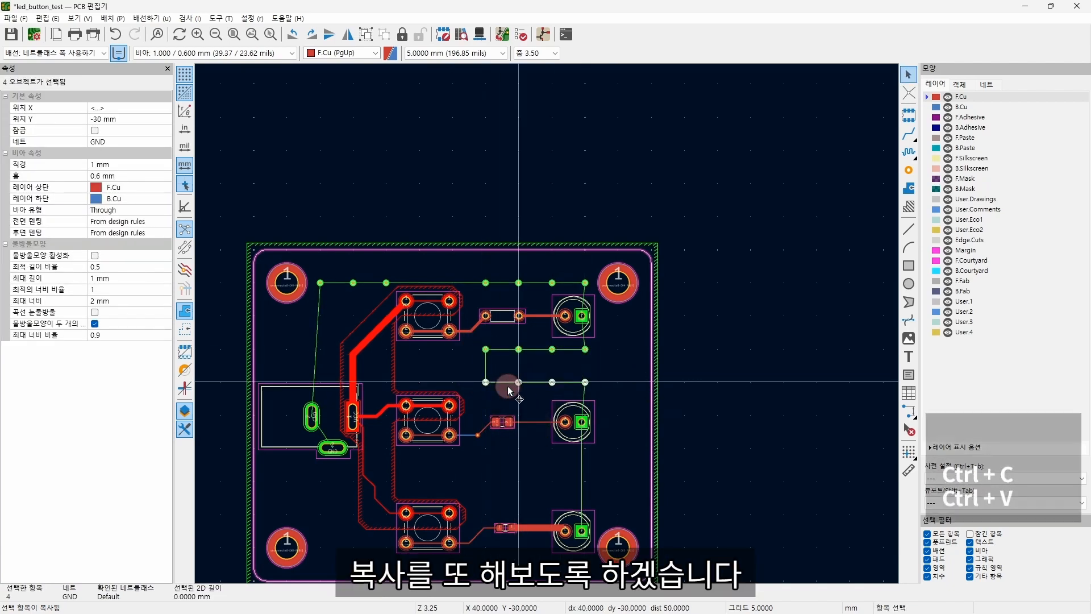
{"action": "right_click", "coordinate": [512, 387]}
{"action": "key", "text": "Escape"}
{"action": "key", "text": "ctrl+d"}
{"action": "key", "text": "Escape"}
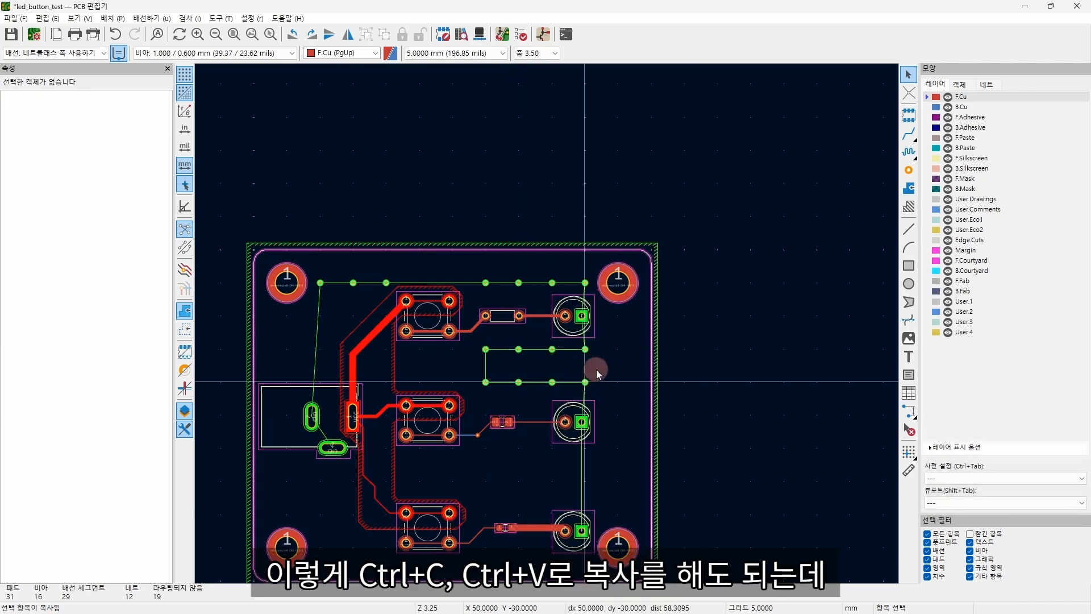
Duplicate the four-via row at Y -30 mm and place the duplicate at Y -15 mm.
{"action": "left_click_drag", "start_coordinate": [598, 374], "coordinate": [475, 395]}
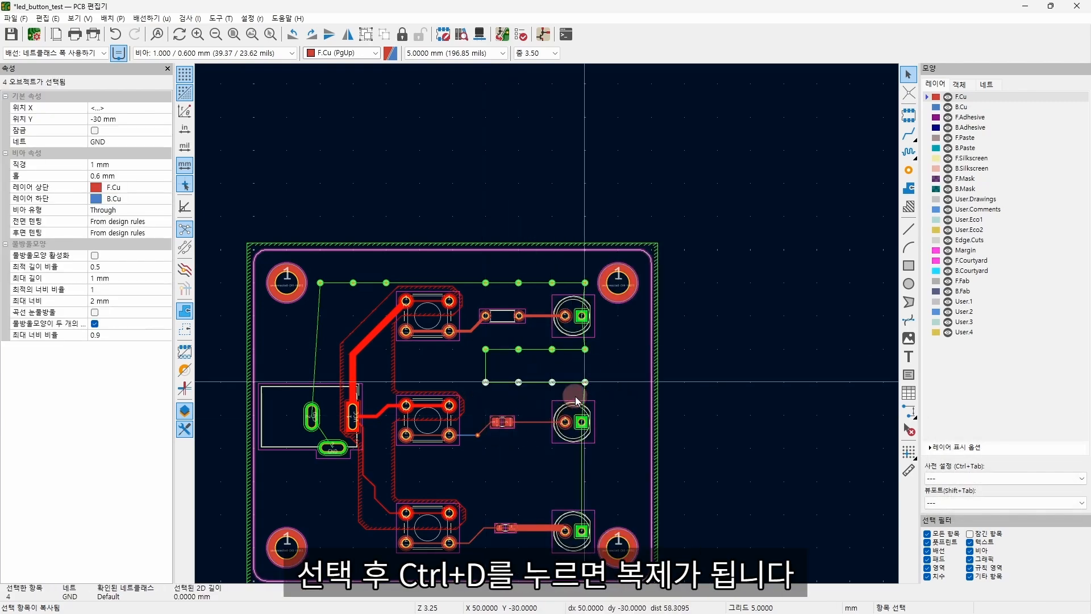
{"action": "key", "text": "ctrl+d"}
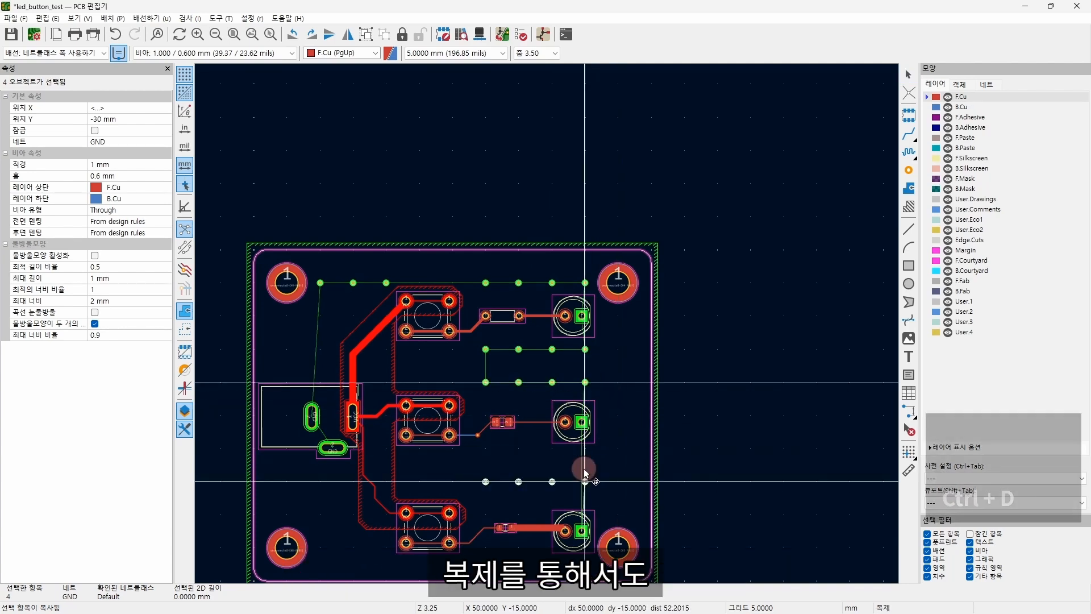
{"action": "left_click", "coordinate": [585, 476]}
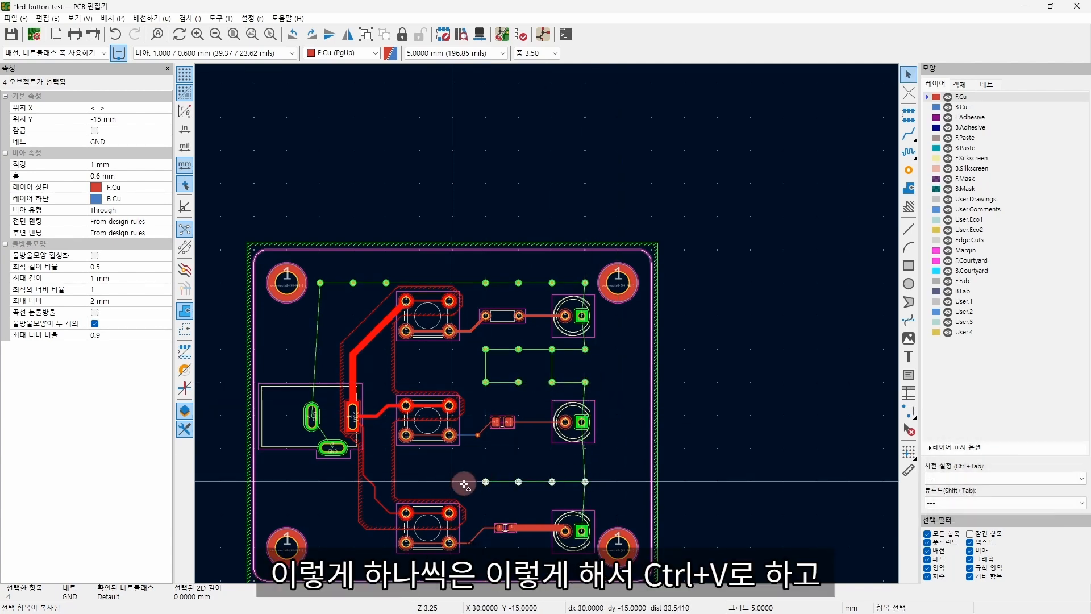
Copy the via at X 35 mm, Y -15 mm and paste it at X 30 and X 25 mm in the same row.
{"action": "left_click", "coordinate": [476, 496]}
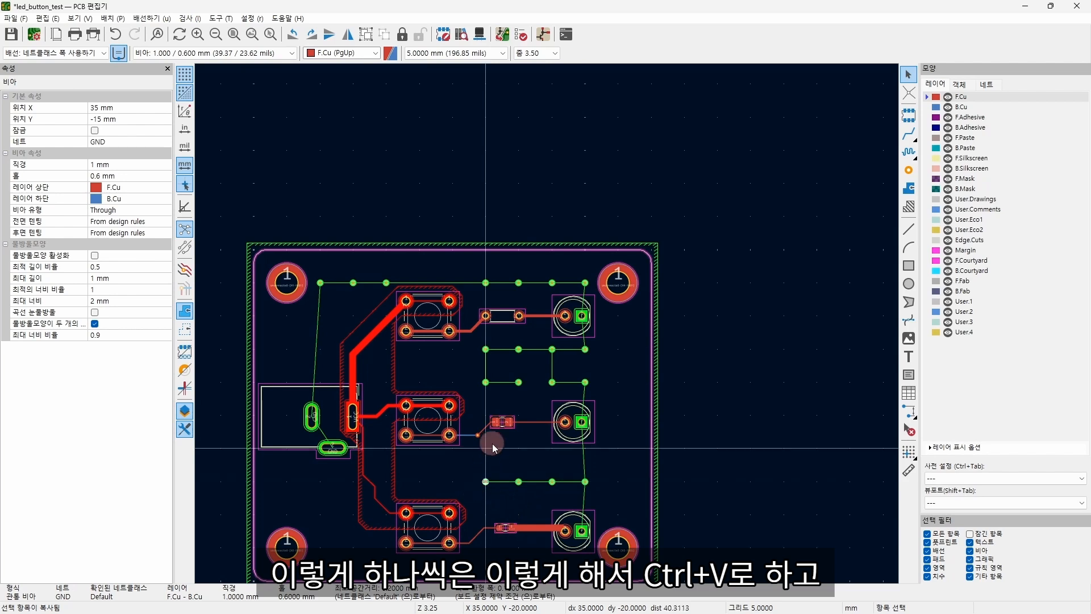
{"action": "key", "text": "ctrl+v"}
{"action": "left_click", "coordinate": [449, 487]}
{"action": "key", "text": "ctrl+v"}
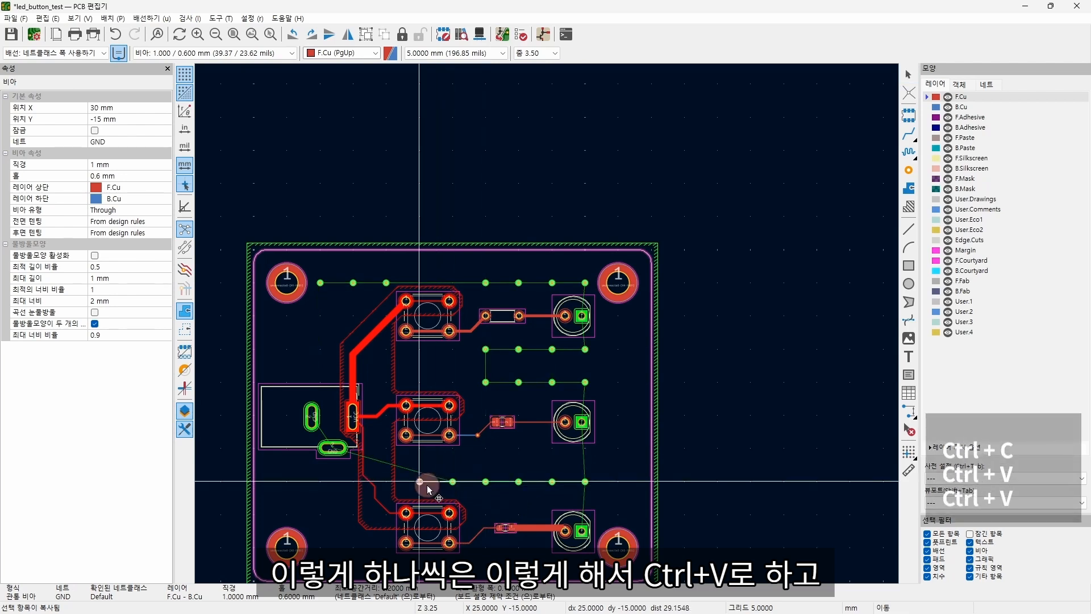
{"action": "left_click", "coordinate": [420, 481]}
{"action": "key", "text": "ctrl+d"}
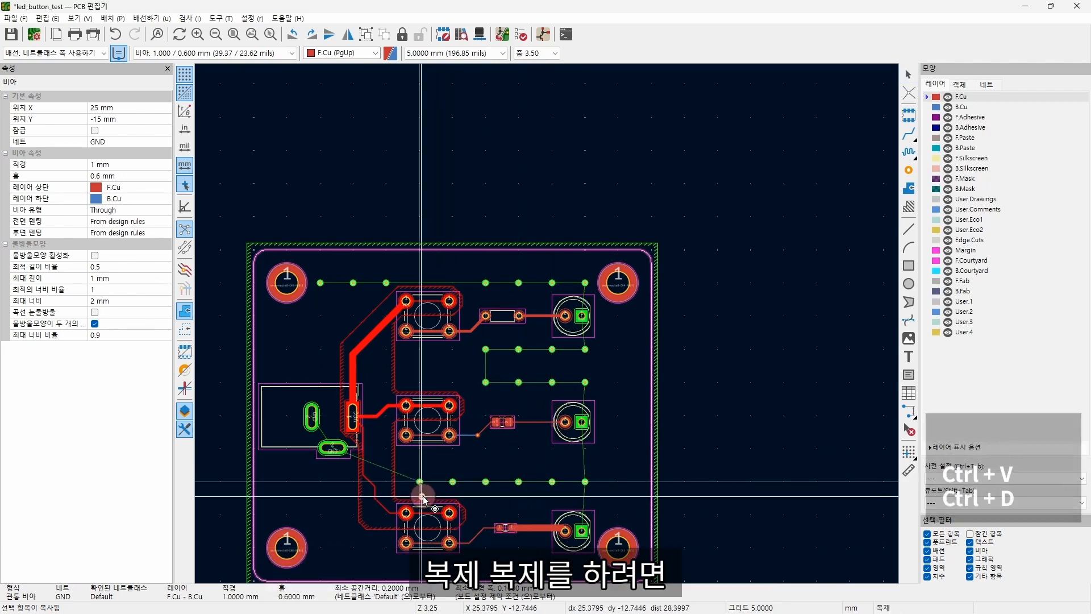
{"action": "key", "text": "Escape"}
Duplicate the four vias from X 35 to X 50 mm in the Y -15 mm row and place them at Y -20 mm.
{"action": "left_click_drag", "start_coordinate": [547, 476], "coordinate": [479, 502]}
{"action": "key", "text": "ctrl+d"}
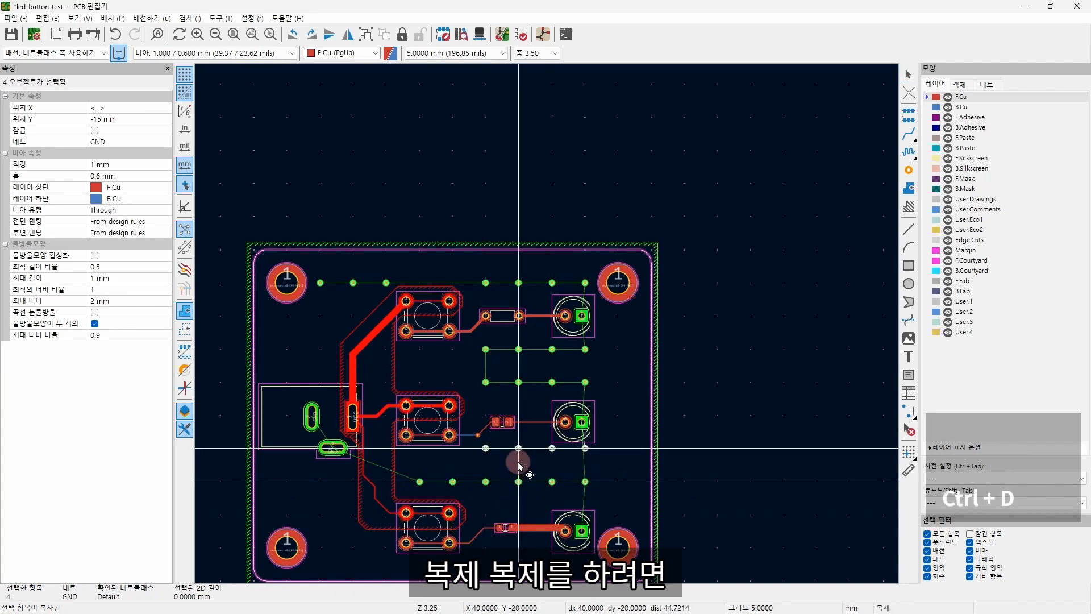
{"action": "left_click", "coordinate": [518, 458]}
Paste a column of seven GND vias at X 55 mm, spaced 5 mm apart from Y -40 to Y -10 mm.
{"action": "key", "text": "ctrl+v"}
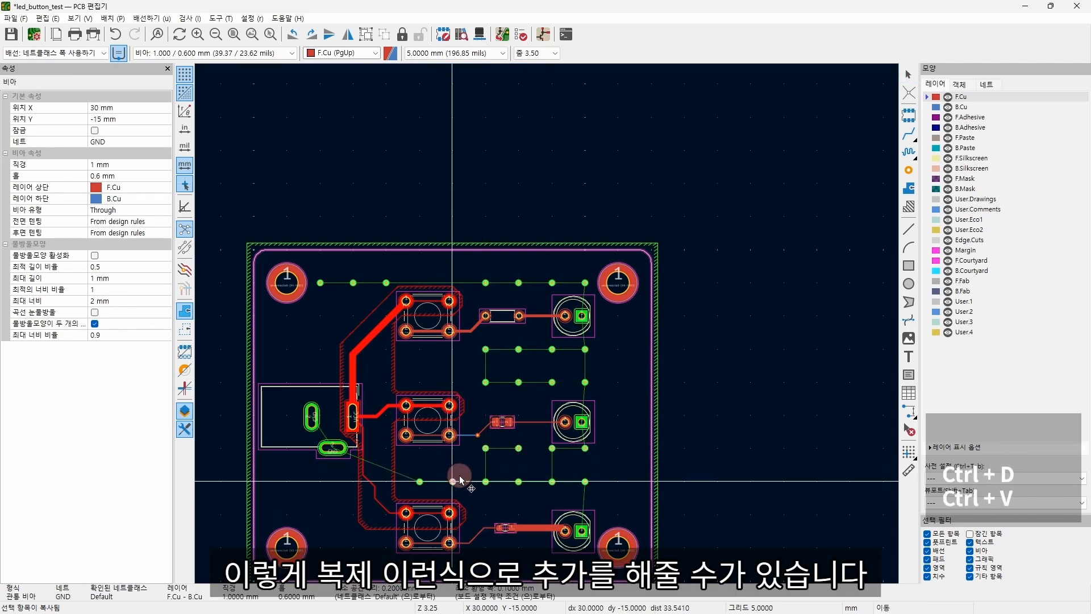
{"action": "key", "text": "Escape"}
{"action": "key", "text": "ctrl+v"}
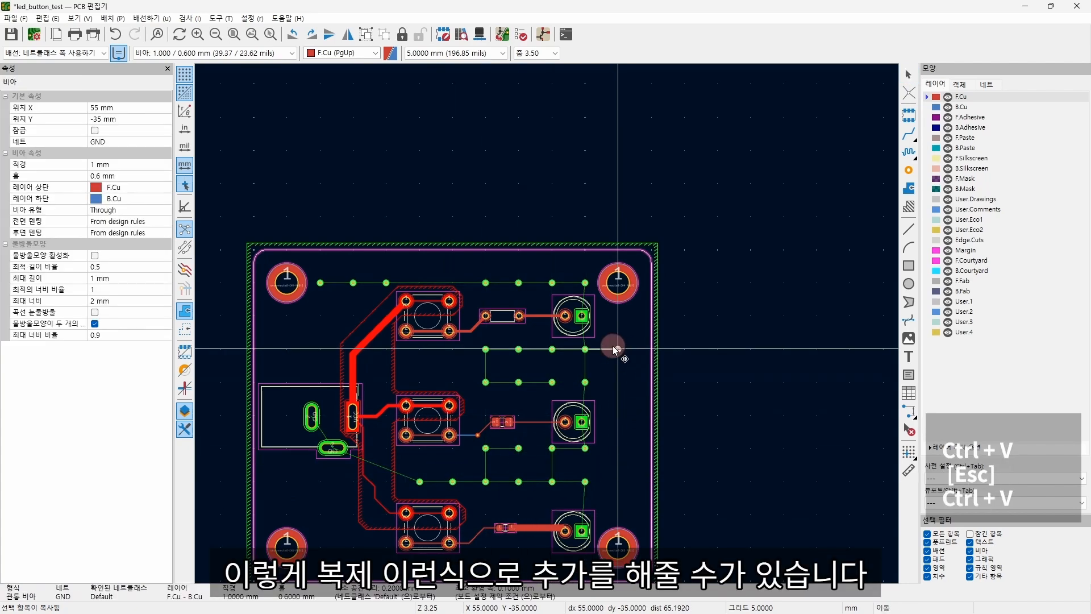
{"action": "left_click", "coordinate": [618, 349]}
{"action": "key", "text": "ctrl+v"}
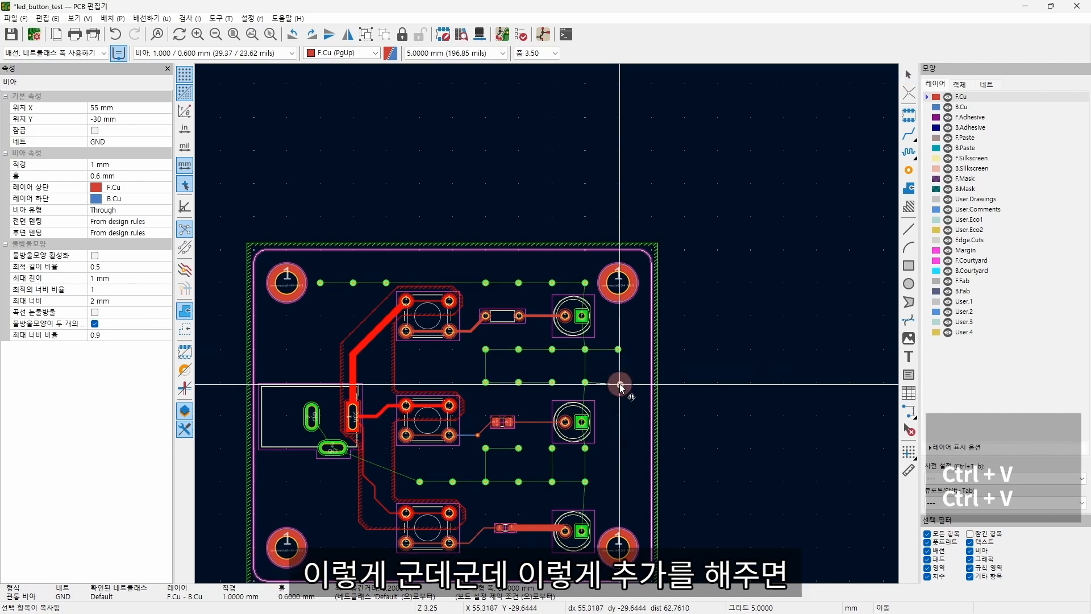
{"action": "left_click", "coordinate": [618, 382]}
{"action": "key", "text": "ctrl+v"}
{"action": "left_click", "coordinate": [618, 415]}
{"action": "key", "text": "ctrl+v"}
{"action": "left_click", "coordinate": [618, 447]}
{"action": "key", "text": "ctrl+v"}
{"action": "left_click", "coordinate": [617, 481]}
{"action": "left_click", "coordinate": [618, 514]}
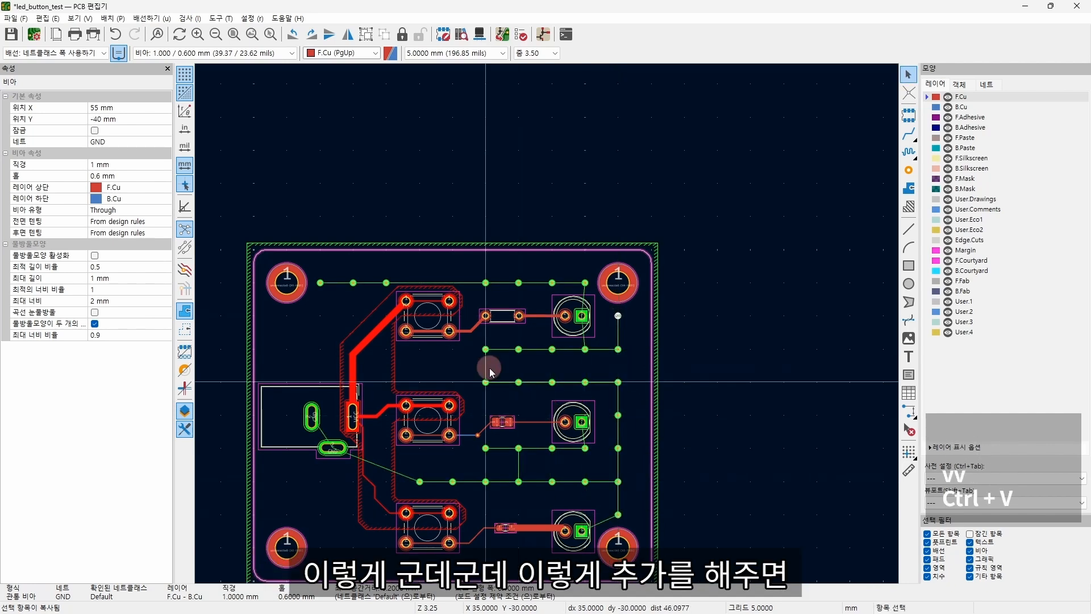
Paste four GND vias at X 25 and X 30 mm in the Y -35 and Y -30 mm rows.
{"action": "left_click", "coordinate": [452, 349]}
{"action": "key", "text": "ctrl+v"}
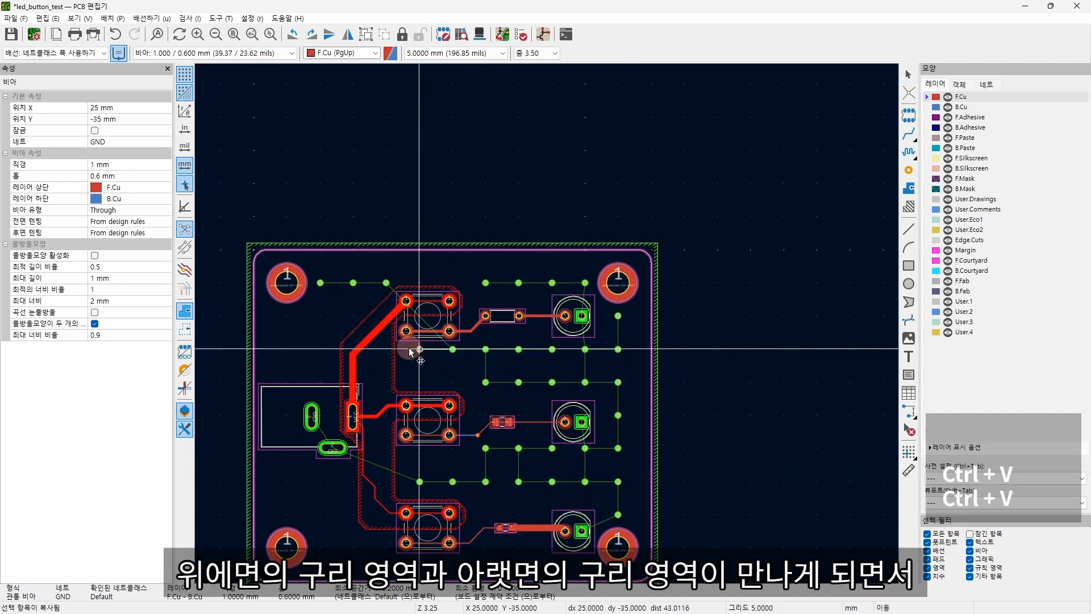
{"action": "left_click", "coordinate": [420, 349]}
{"action": "key", "text": "ctrl+v"}
{"action": "left_click", "coordinate": [419, 382]}
{"action": "key", "text": "ctrl+v"}
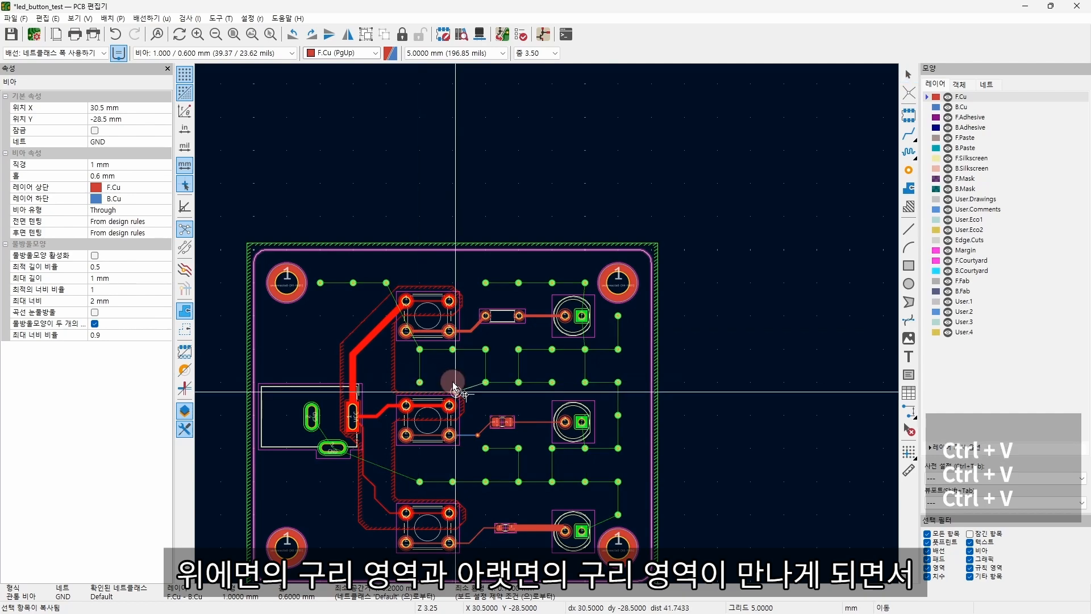
{"action": "key", "text": "Escape"}
{"action": "key", "text": "ctrl+v"}
{"action": "key", "text": "Escape"}
{"action": "scroll", "coordinate": [460, 372], "scroll_direction": "up", "scroll_amount": 4}
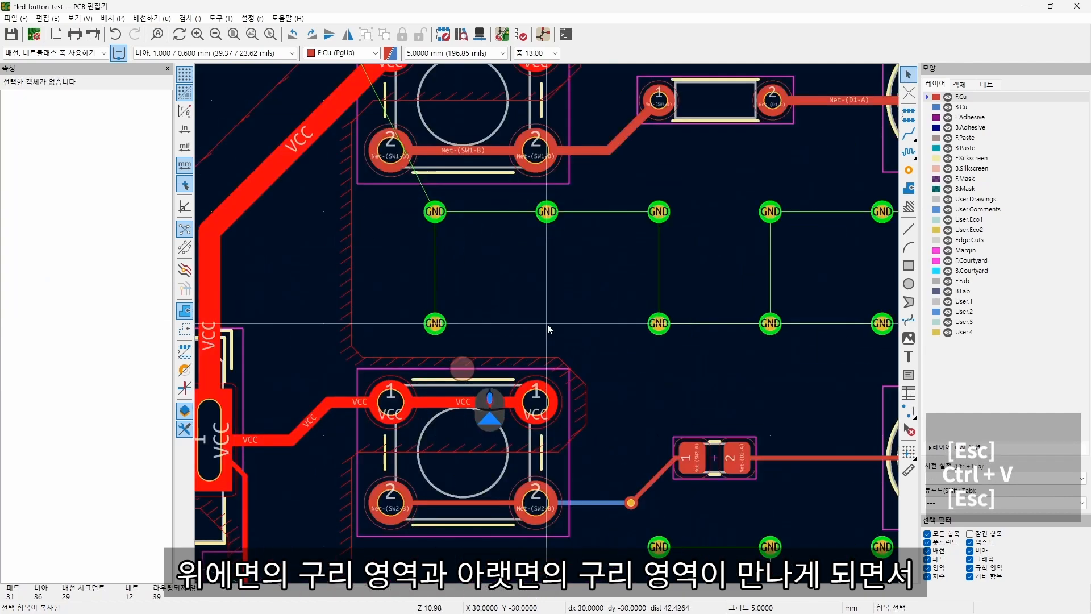
{"action": "key", "text": "ctrl+v"}
{"action": "left_click", "coordinate": [558, 289]}
Paste GND vias above the power jack at X 10 mm, Y -40 and -35 mm, and in a column at X 5 mm down to Y -30 mm.
{"action": "scroll", "coordinate": [554, 301], "scroll_direction": "down", "scroll_amount": 4}
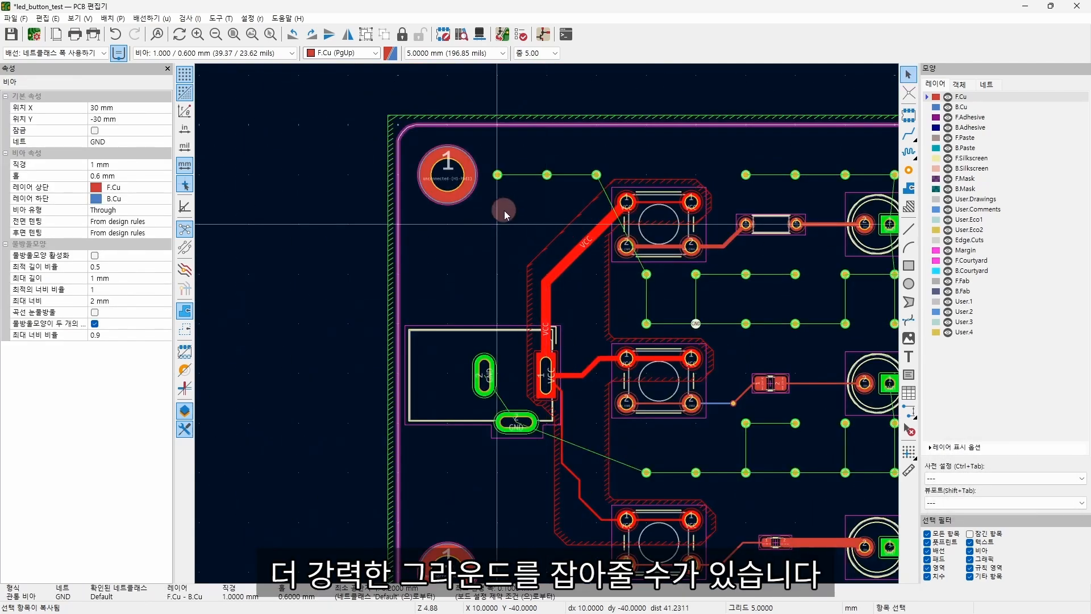
{"action": "key", "text": "ctrl+v"}
{"action": "left_click", "coordinate": [500, 244]}
{"action": "key", "text": "ctrl+v"}
{"action": "left_click", "coordinate": [502, 284]}
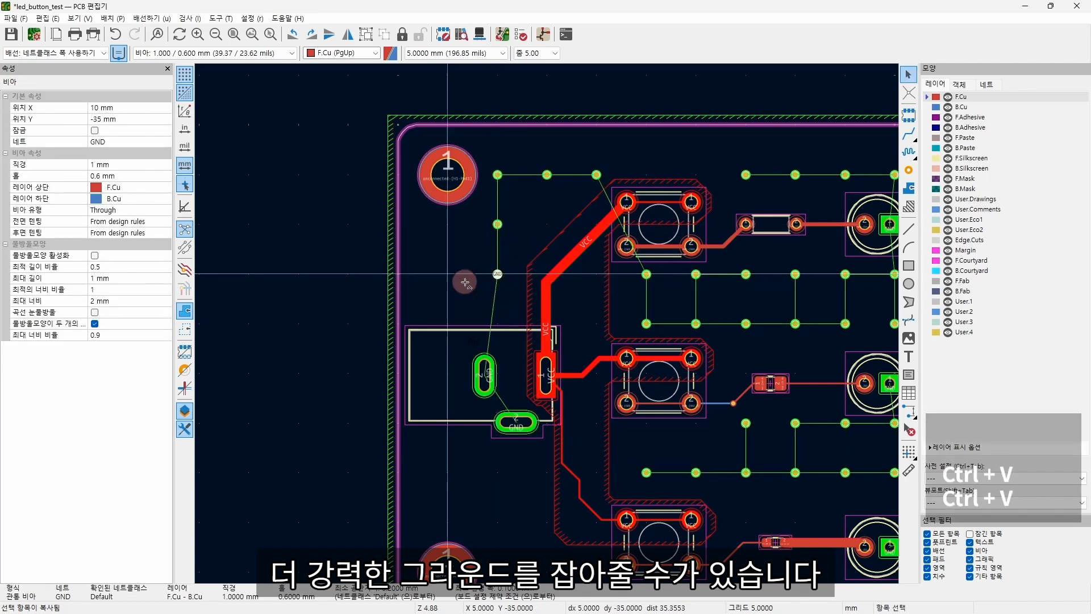
{"action": "key", "text": "ctrl+v"}
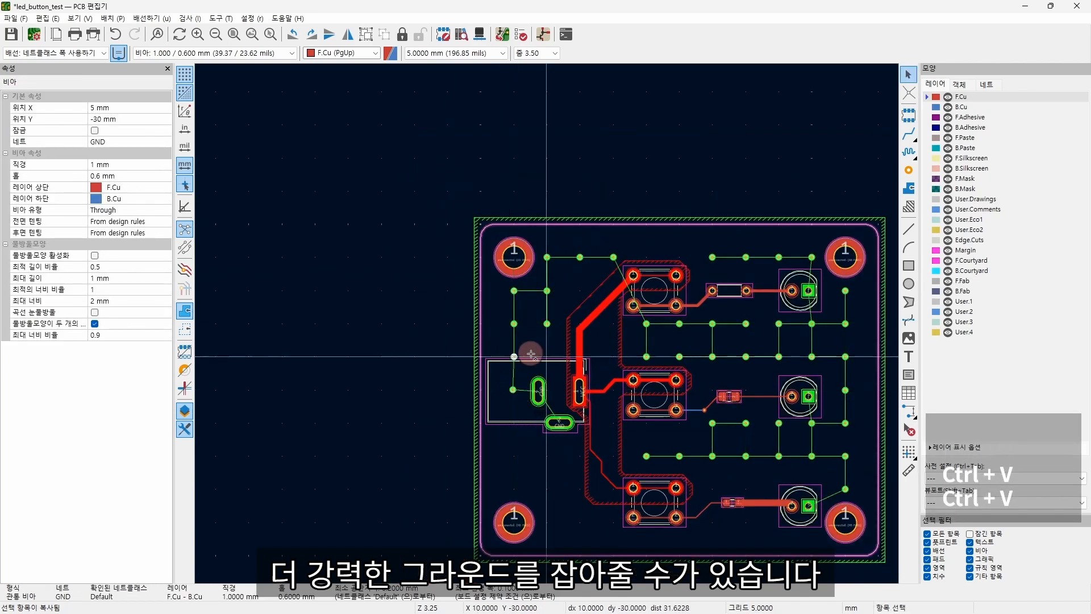
{"action": "left_click", "coordinate": [532, 355]}
Duplicate vias to extend the X 5 mm column to Y -10 mm, filling the area below the power jack and the Y -5 mm row.
{"action": "left_click_drag", "start_coordinate": [490, 312], "coordinate": [528, 366]}
{"action": "key", "text": "ctrl+d"}
{"action": "key", "text": "Escape"}
{"action": "left_click_drag", "start_coordinate": [515, 414], "coordinate": [512, 358]}
{"action": "key", "text": "ctrl+d"}
{"action": "left_click", "coordinate": [550, 486]}
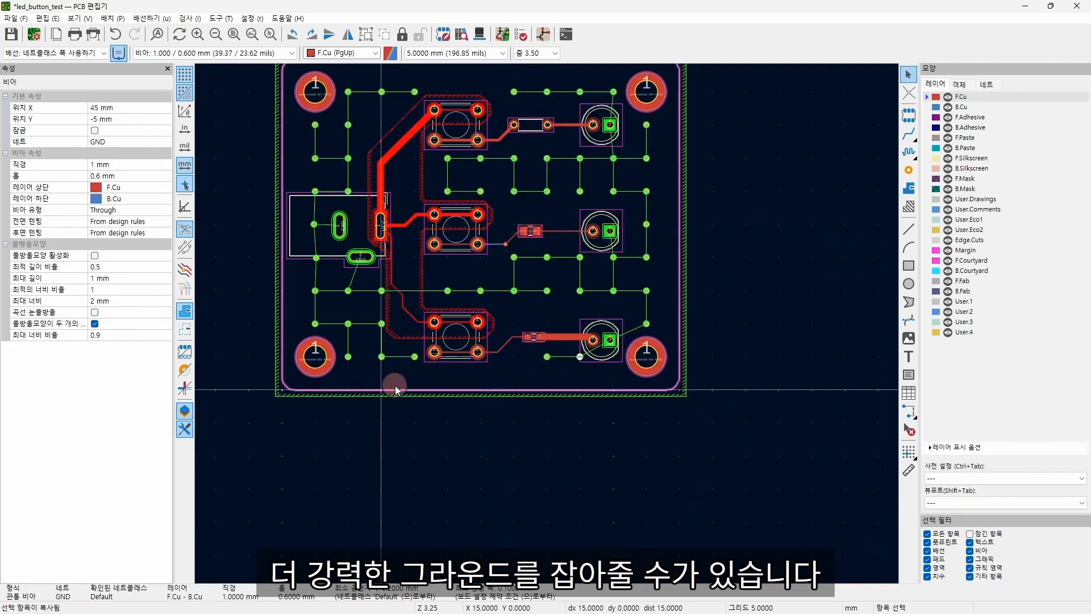
Set the board grid to 1.0000 mm for finer placement near the lower board edge.
{"action": "scroll", "coordinate": [395, 384], "scroll_direction": "up", "scroll_amount": 1}
{"action": "middle_click_drag", "start_coordinate": [732, 232], "coordinate": [540, 305]}
{"action": "left_click", "coordinate": [455, 53]}
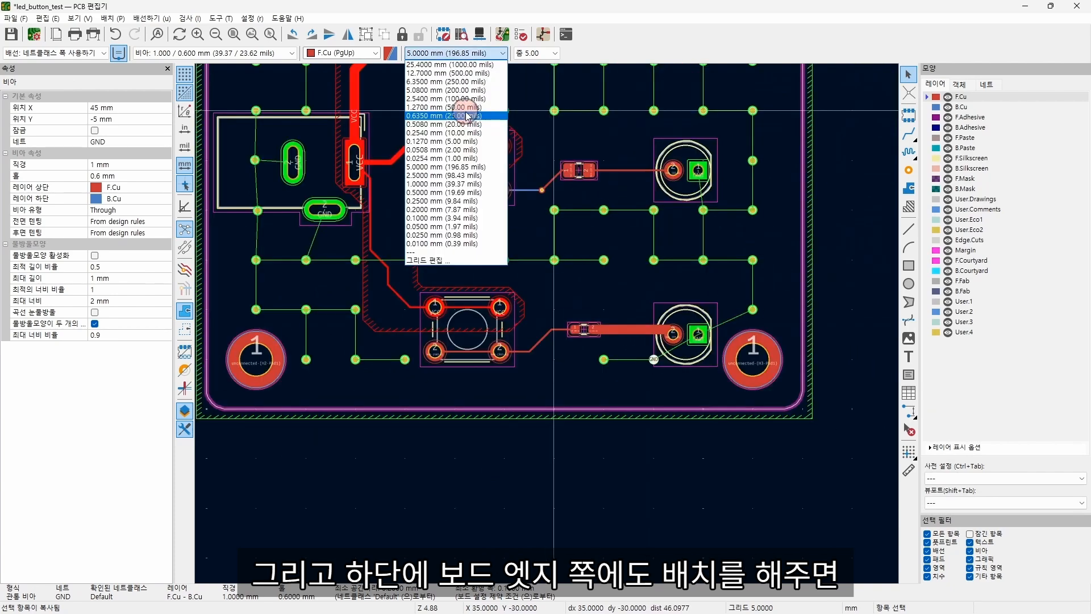
{"action": "left_click", "coordinate": [449, 175]}
Paste a row of four GND vias along the lower board edge at Y -1 mm, from X 8 to X 17 mm, spaced 3 mm.
{"action": "key", "text": "ctrl+v"}
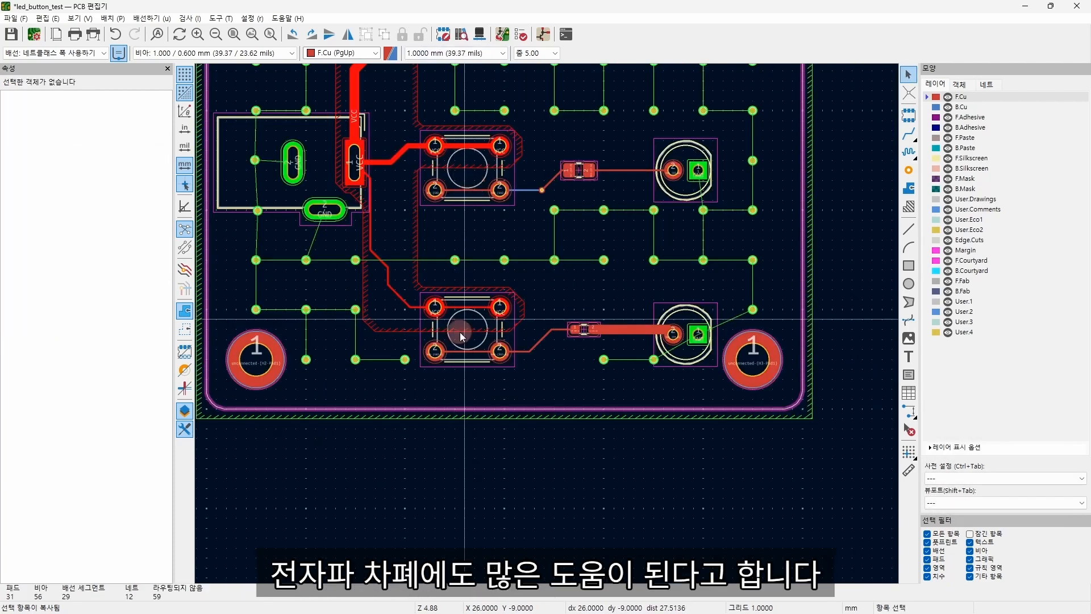
{"action": "key", "text": "ctrl+v"}
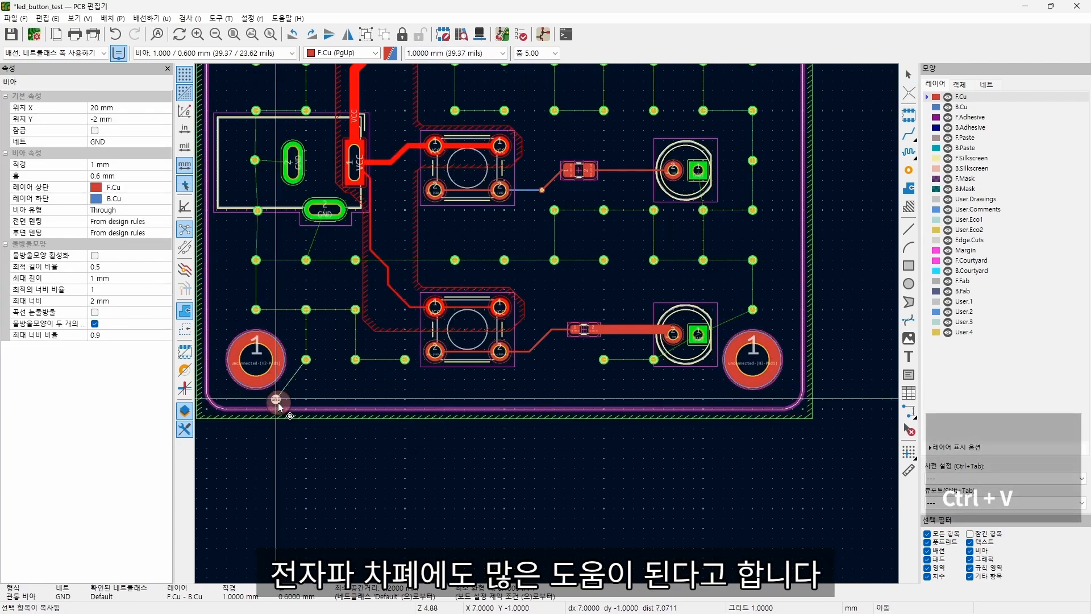
{"action": "left_click", "coordinate": [288, 400]}
{"action": "key", "text": "ctrl+v"}
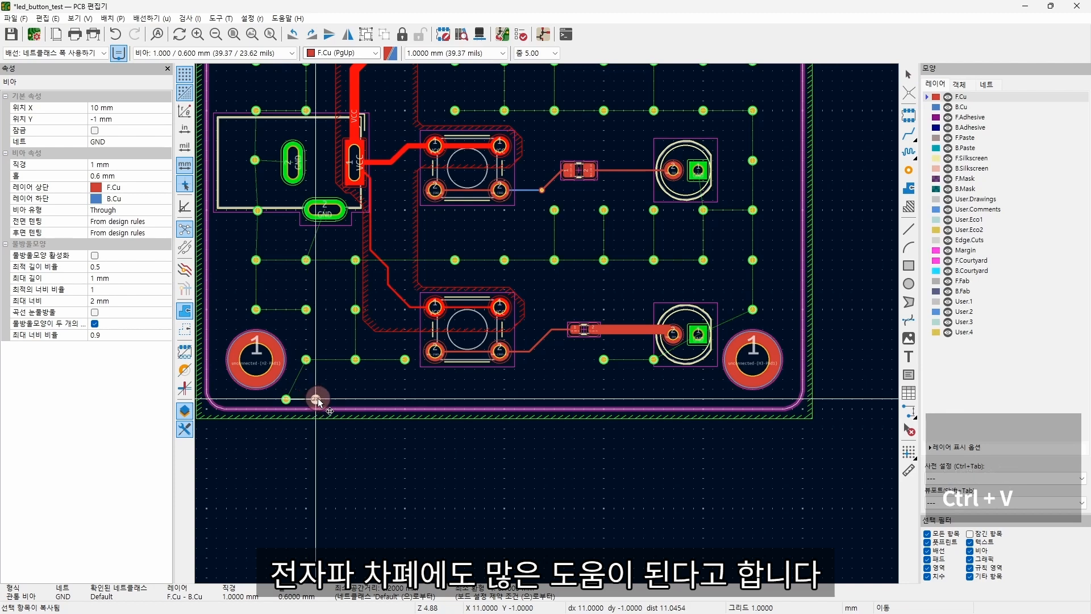
{"action": "left_click", "coordinate": [316, 399]}
{"action": "left_click", "coordinate": [286, 399], "text": "shift"}
{"action": "key", "text": "ctrl+c"}
{"action": "key", "text": "ctrl+v"}
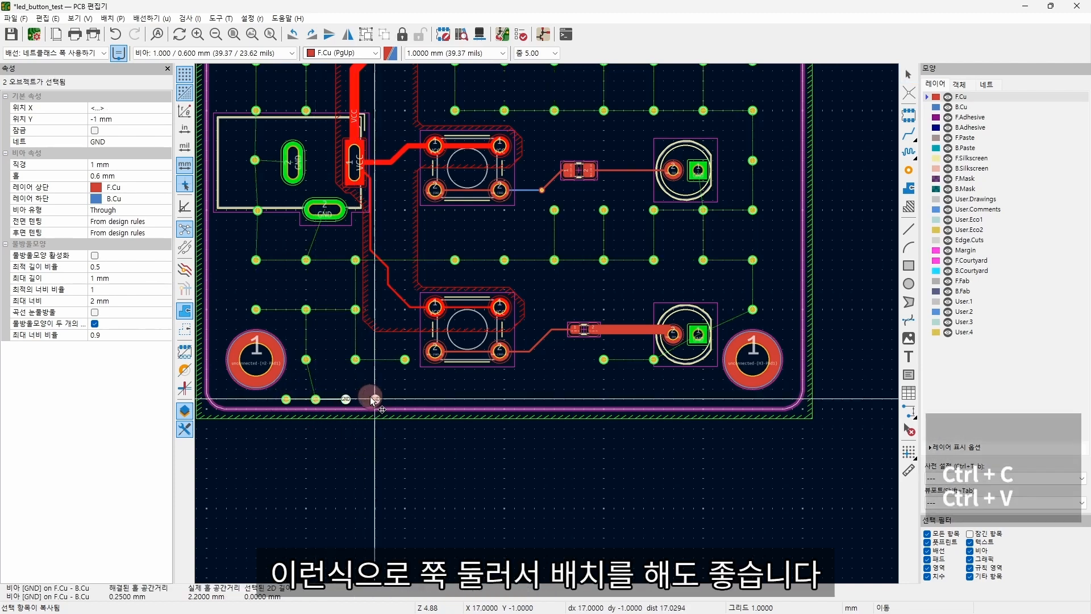
{"action": "left_click", "coordinate": [375, 399]}
Duplicate the four edge vias to X 20 through X 29 mm and paste two more at X 32 and X 35 mm, Y -1 mm.
{"action": "left_click_drag", "start_coordinate": [406, 375], "coordinate": [281, 432]}
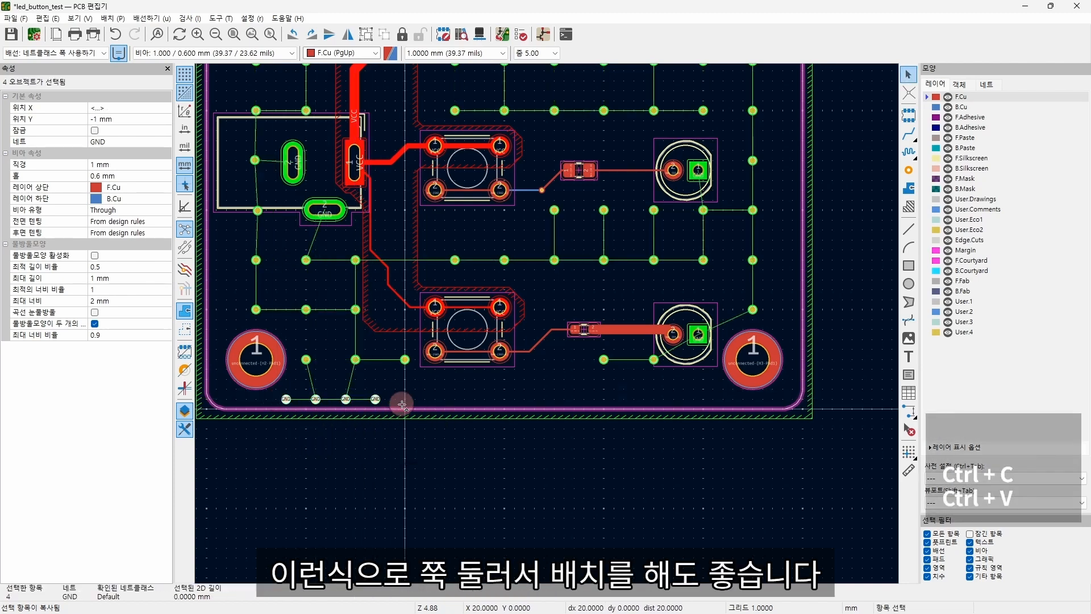
{"action": "key", "text": "ctrl+d"}
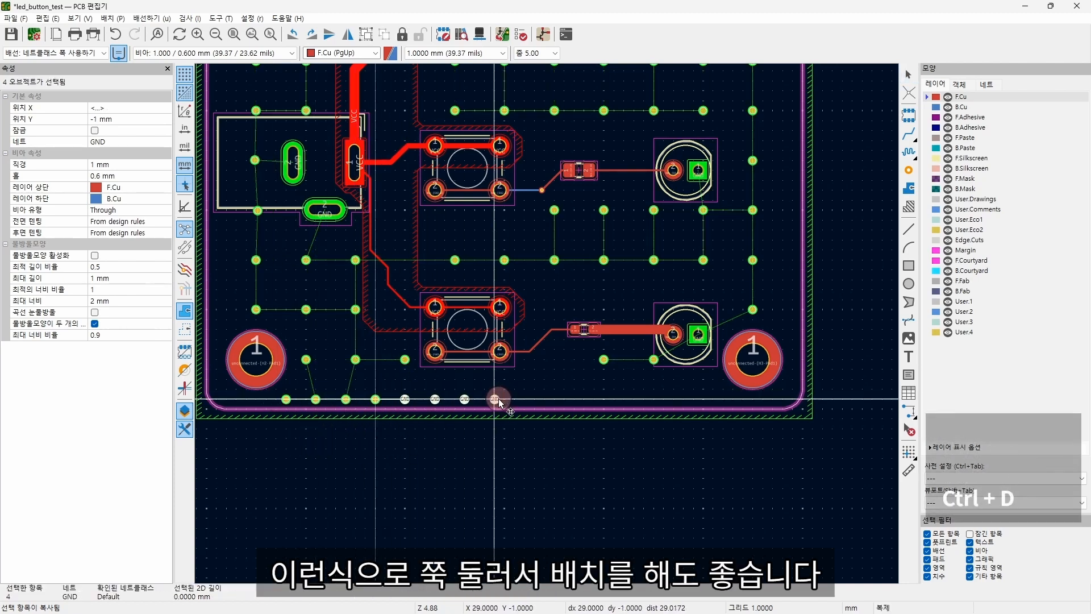
{"action": "left_click", "coordinate": [494, 400]}
{"action": "key", "text": "ctrl+b"}
{"action": "key", "text": "ctrl+v"}
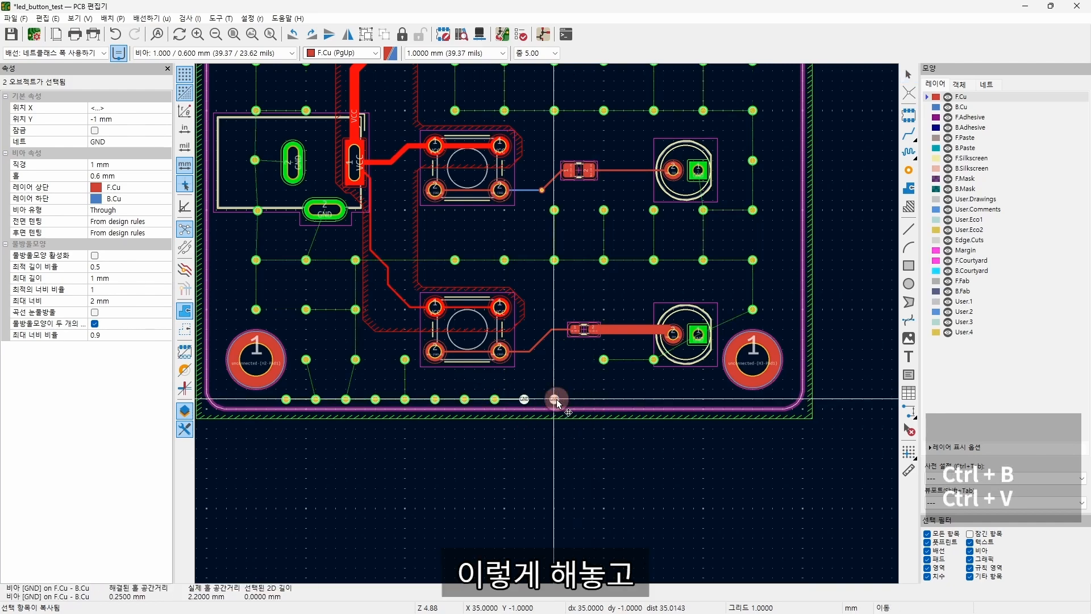
{"action": "left_click", "coordinate": [554, 400]}
Inspect the stitching vias and lower edge row in the 3D viewer, and close it.
{"action": "scroll", "coordinate": [585, 434], "scroll_direction": "down", "scroll_amount": 2}
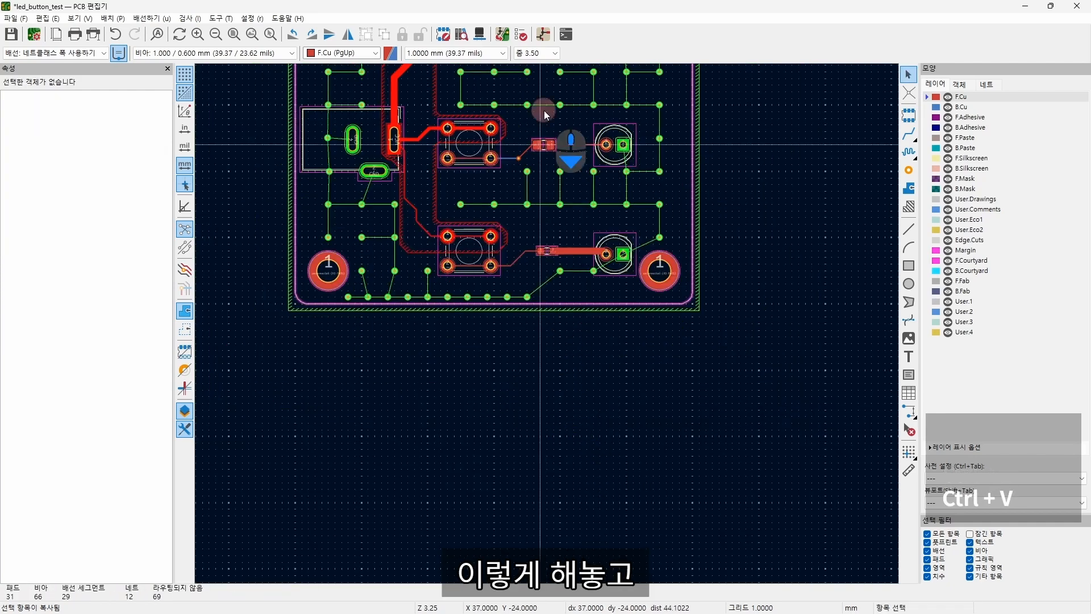
{"action": "middle_click_drag", "start_coordinate": [550, 133], "coordinate": [545, 225]}
{"action": "middle_click_drag", "start_coordinate": [465, 76], "coordinate": [462, 120]}
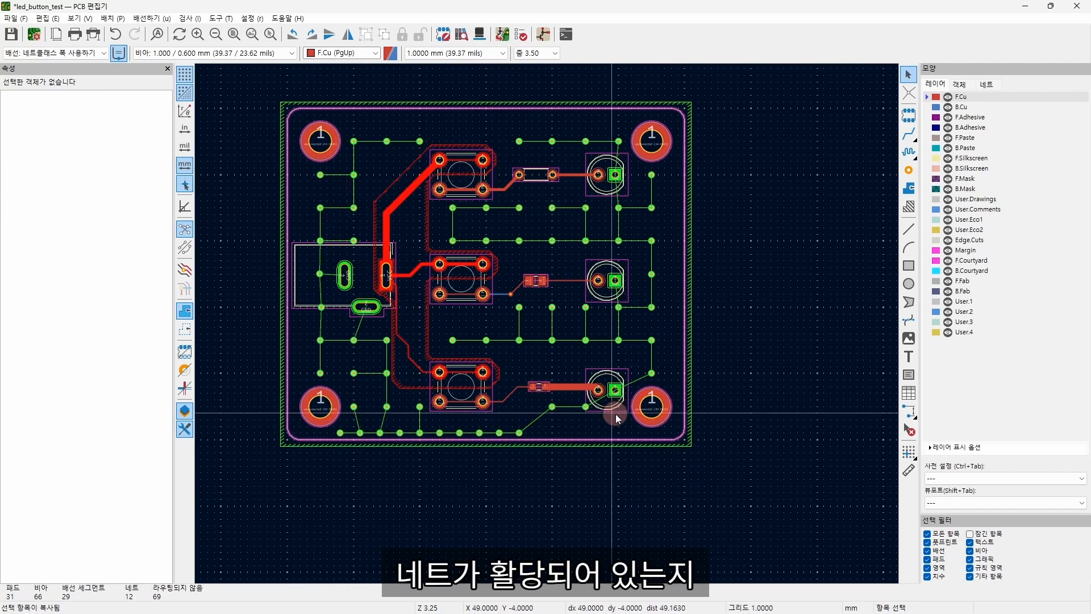
{"action": "left_click", "coordinate": [480, 35]}
{"action": "left_click", "coordinate": [564, 315]}
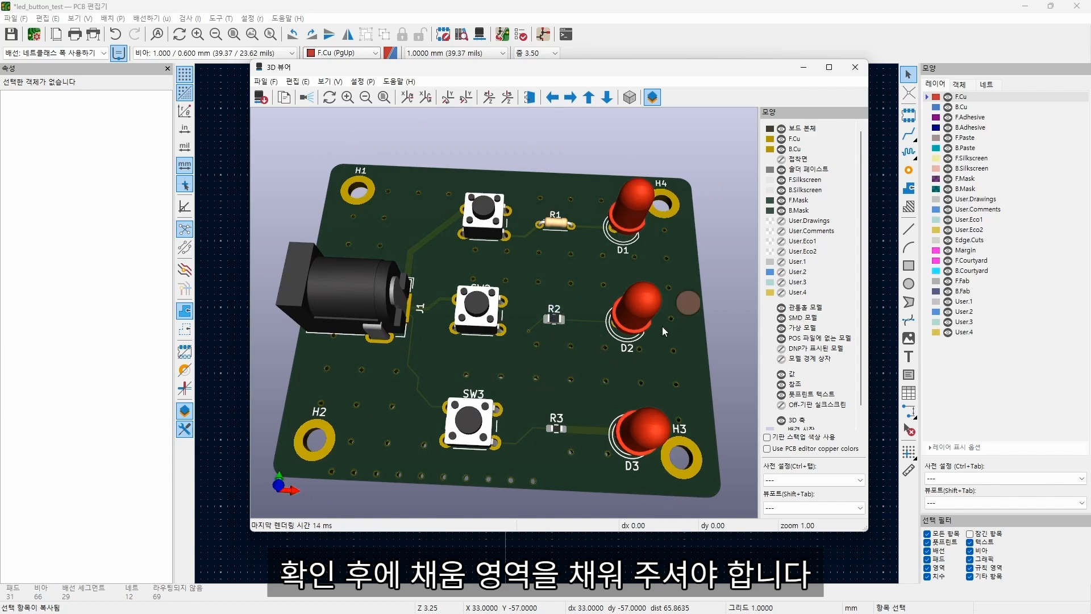
{"action": "left_click", "coordinate": [855, 67]}
Delete the row of GND vias along the lower board edge at Y -1 mm.
{"action": "left_click_drag", "start_coordinate": [336, 430], "coordinate": [527, 450]}
{"action": "key", "text": "Delete"}
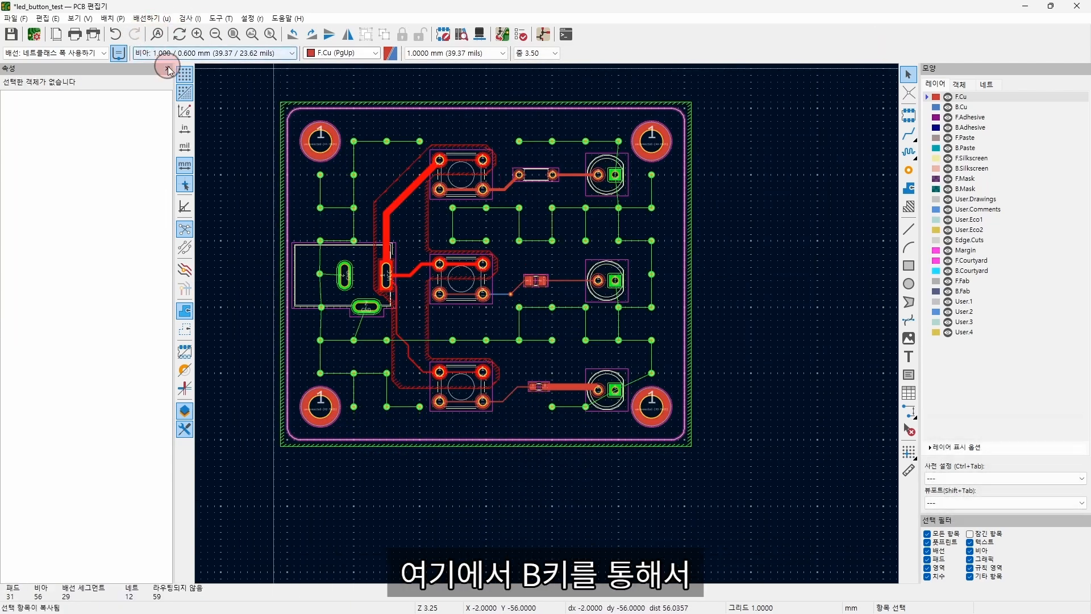
Fill all zones and check the ground connections on both F.Cu and B.Cu.
{"action": "key", "text": "b"}
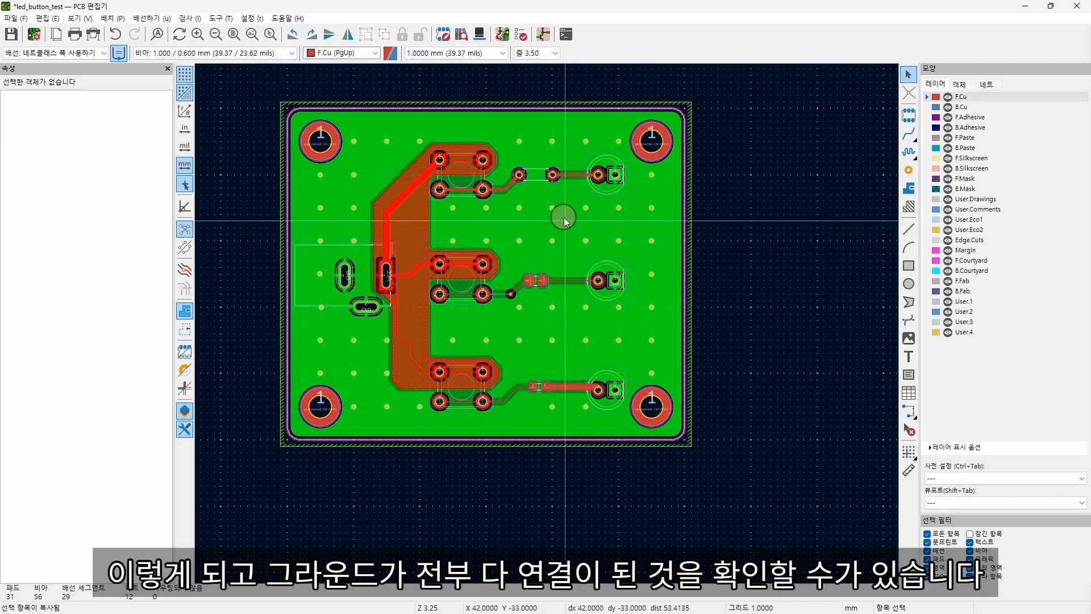
{"action": "scroll", "coordinate": [562, 212], "scroll_direction": "up", "scroll_amount": 3}
{"action": "scroll", "coordinate": [541, 229], "scroll_direction": "down", "scroll_amount": 5}
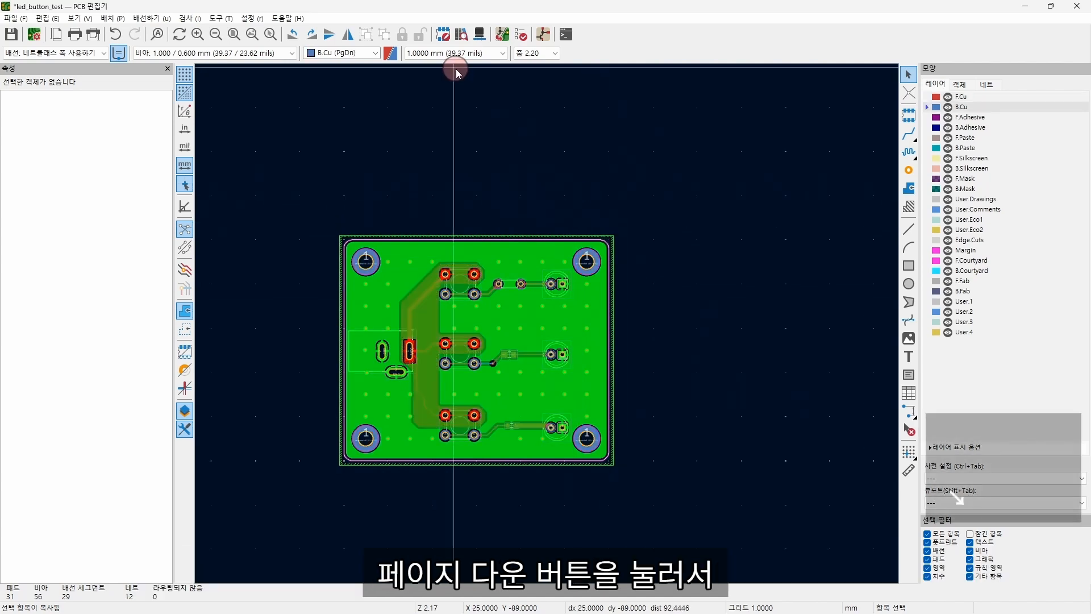
{"action": "key", "text": "Page_Down"}
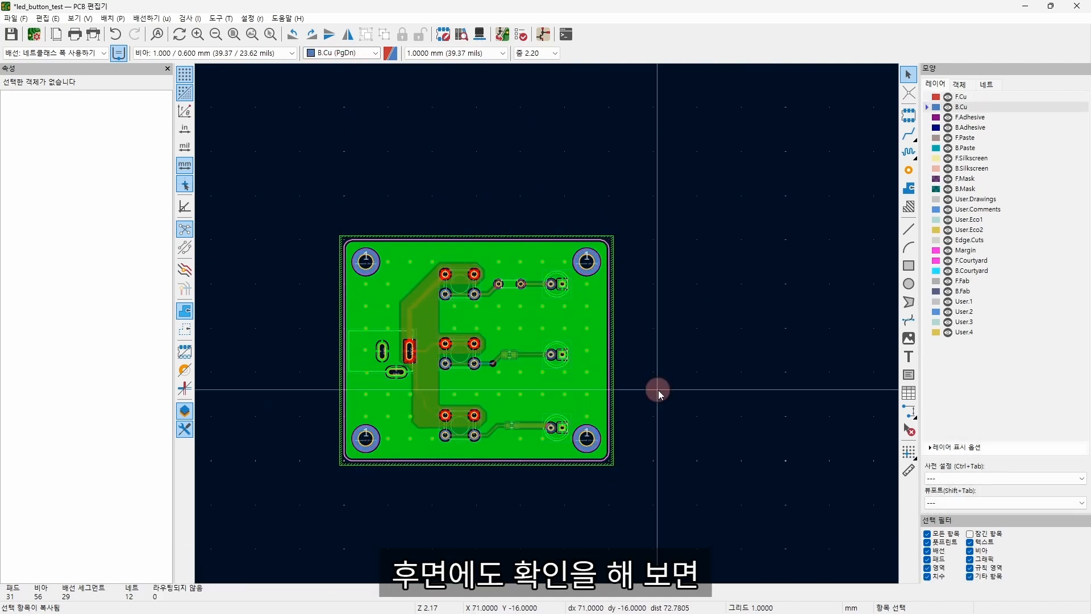
{"action": "key", "text": "Page_Up"}
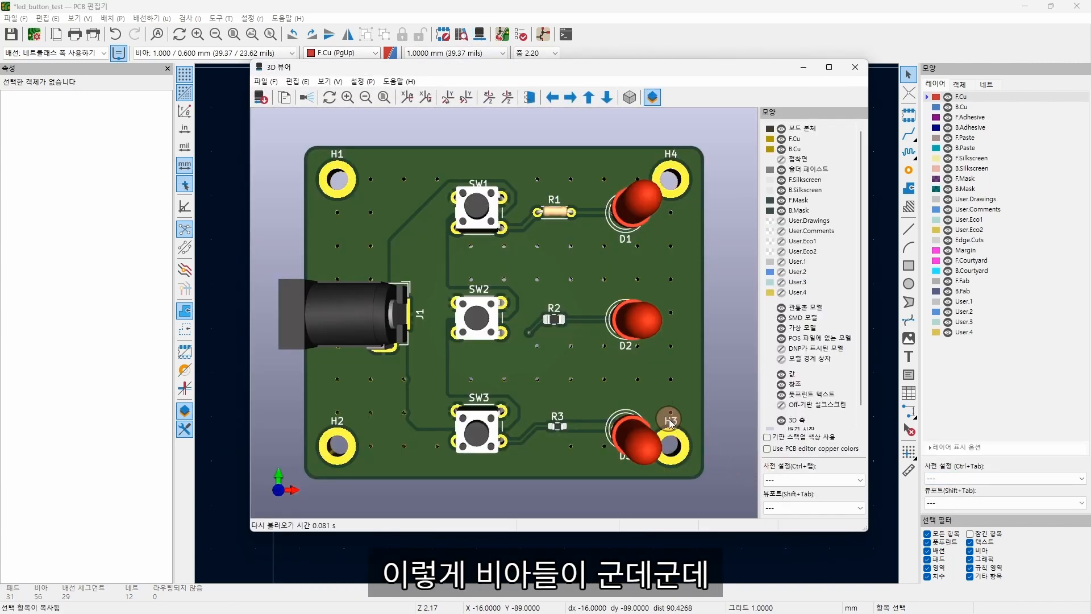
Rotate the board in the 3D viewer to examine the vias from several angles.
{"action": "left_click_drag", "start_coordinate": [669, 418], "coordinate": [618, 352]}
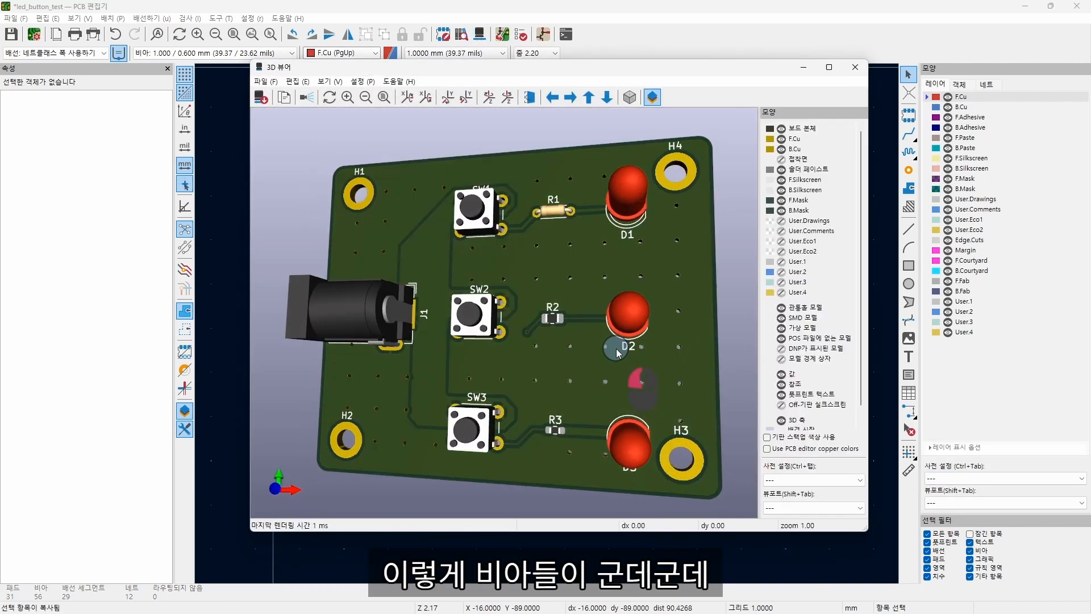
{"action": "left_click_drag", "start_coordinate": [565, 407], "coordinate": [421, 367]}
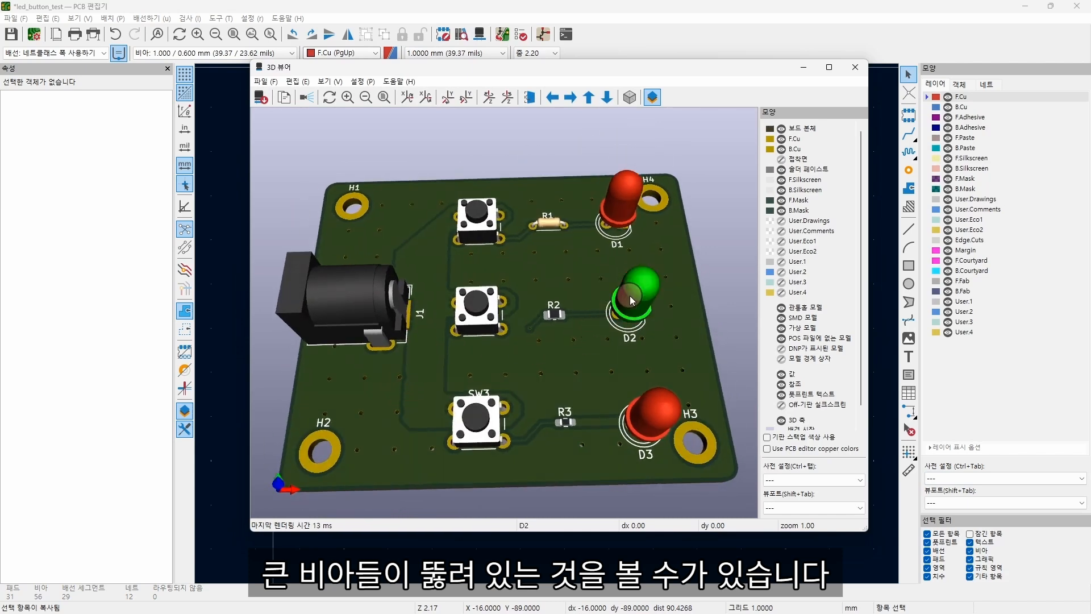
{"action": "left_click_drag", "start_coordinate": [629, 296], "coordinate": [682, 256]}
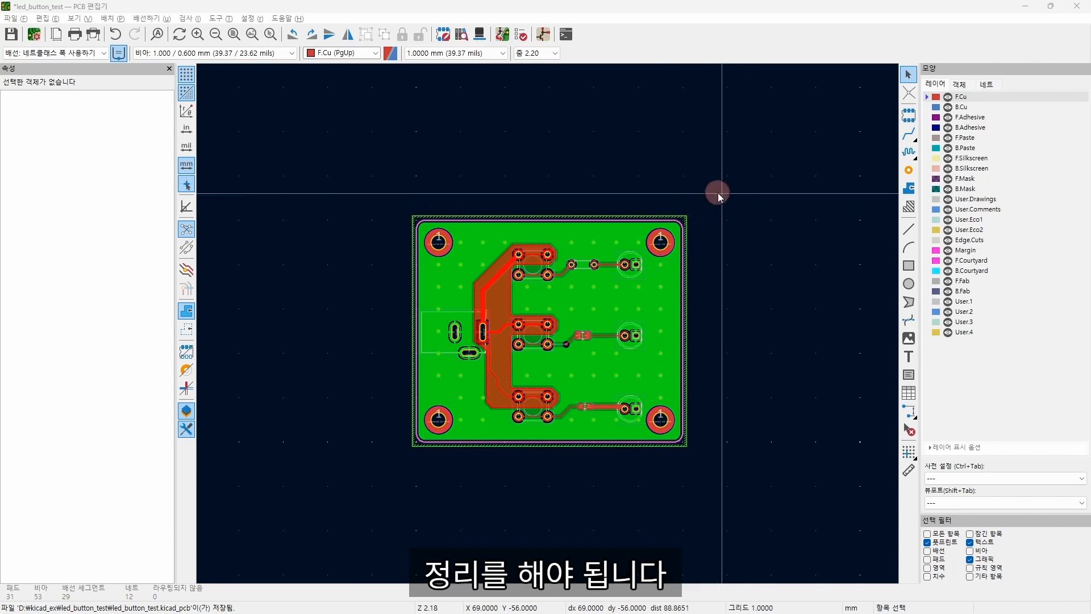
Unfill all zones and show the footprint reference designators and footprint text.
{"action": "key", "text": "ctrl+b"}
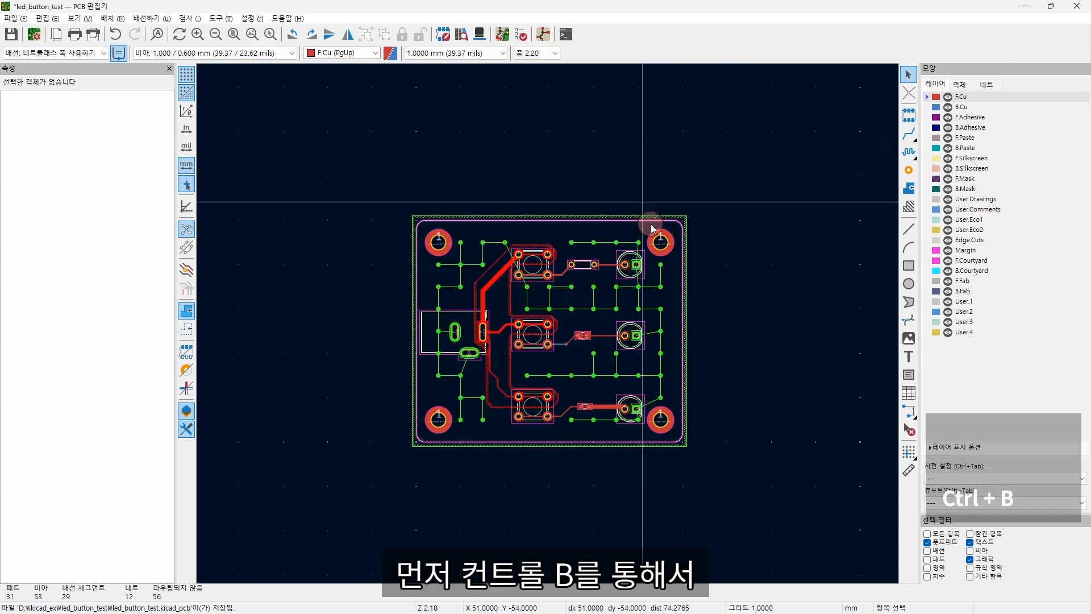
{"action": "scroll", "coordinate": [574, 281], "scroll_direction": "up", "scroll_amount": 2}
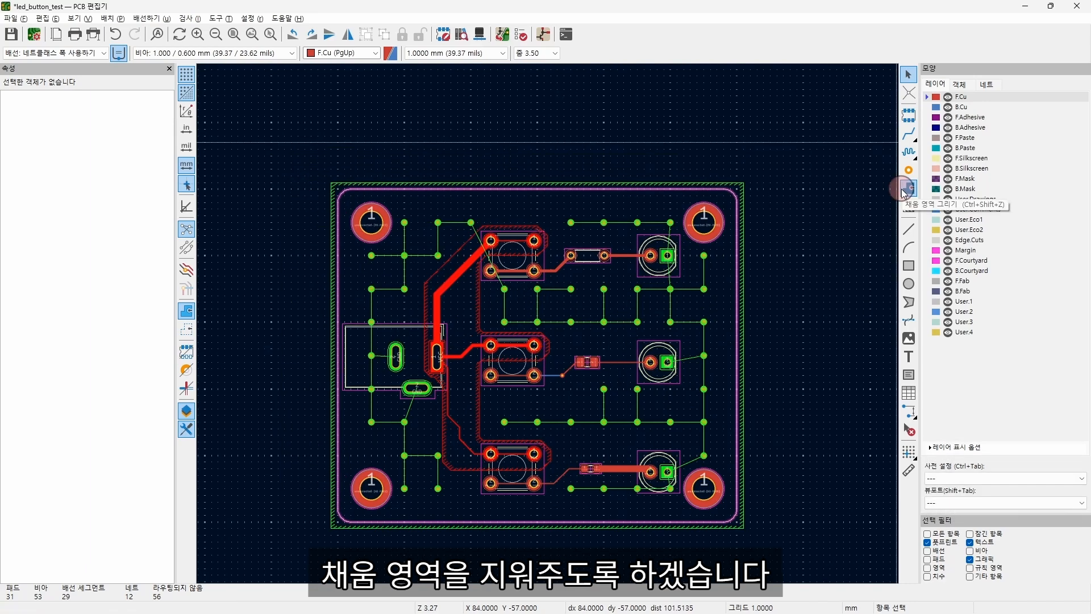
{"action": "left_click", "coordinate": [961, 85]}
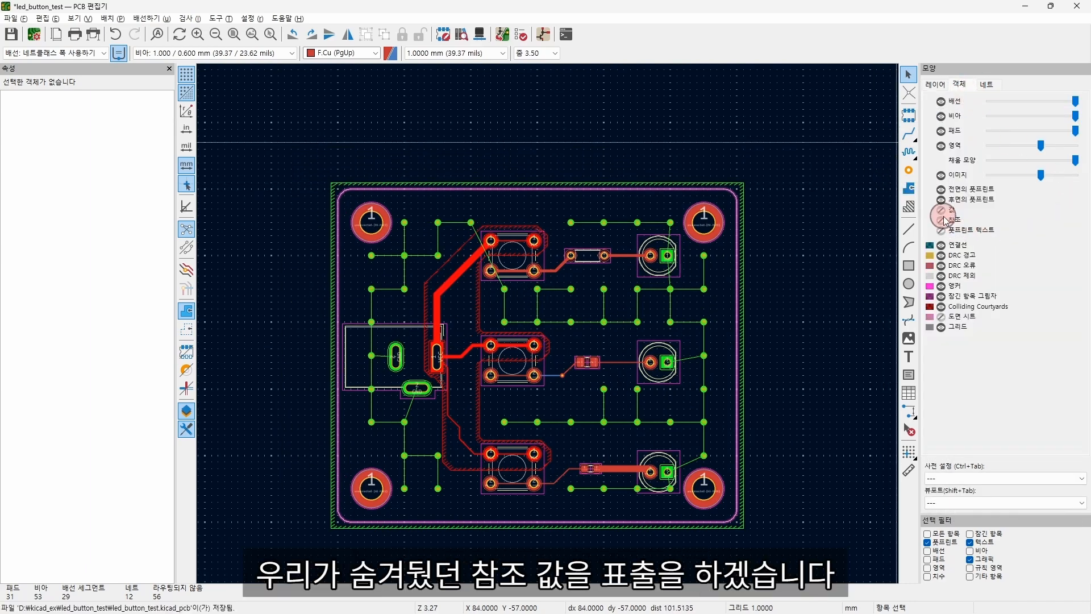
{"action": "left_click", "coordinate": [941, 221]}
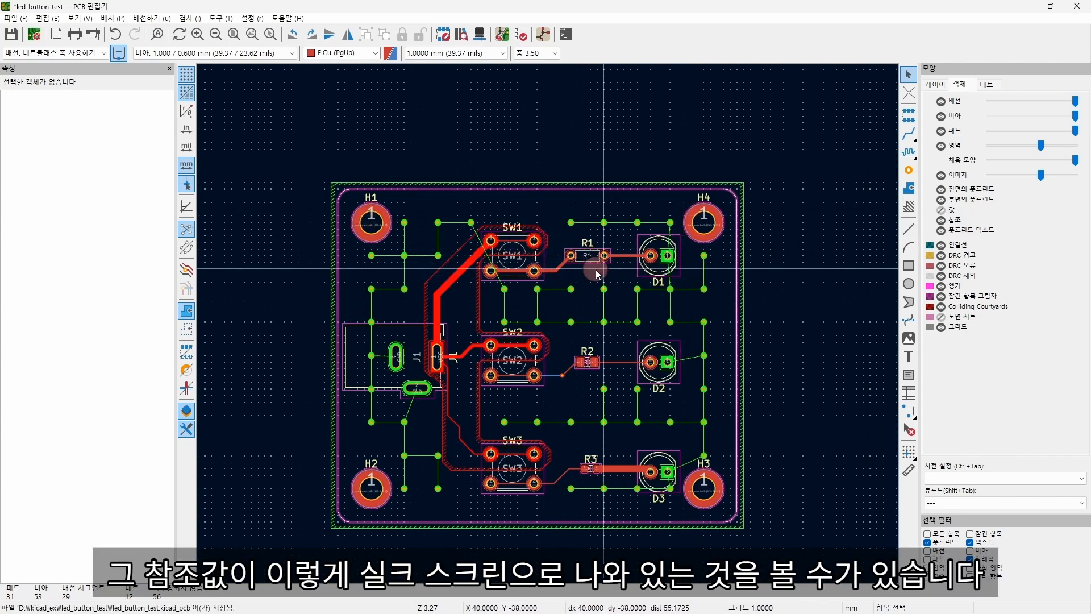
Try moving the R1 silkscreen reference text around its resistor.
{"action": "left_click", "coordinate": [588, 245]}
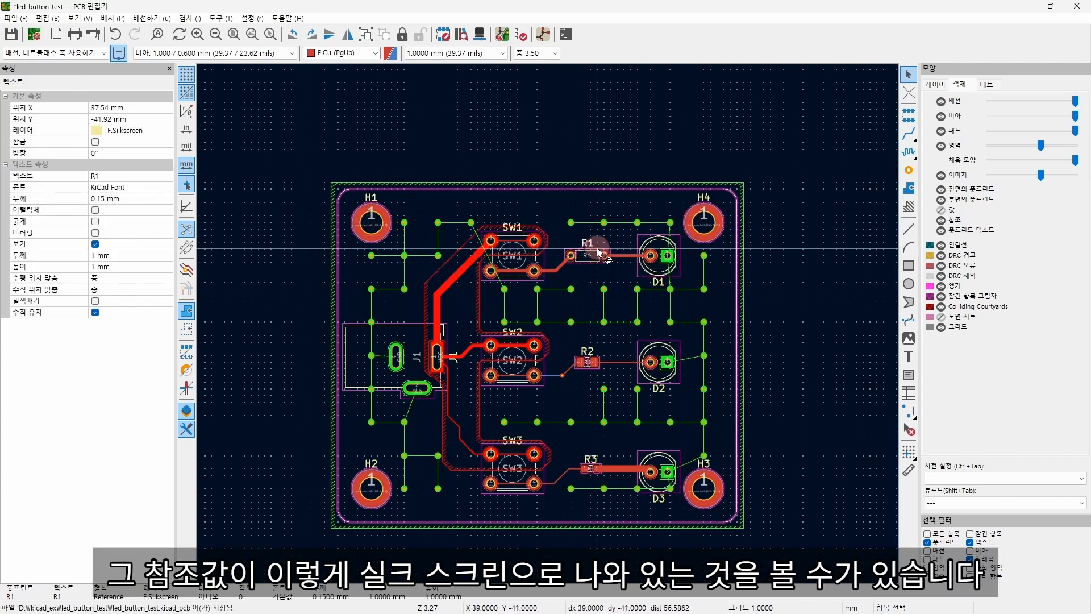
{"action": "left_click", "coordinate": [572, 275]}
{"action": "left_click", "coordinate": [571, 245]}
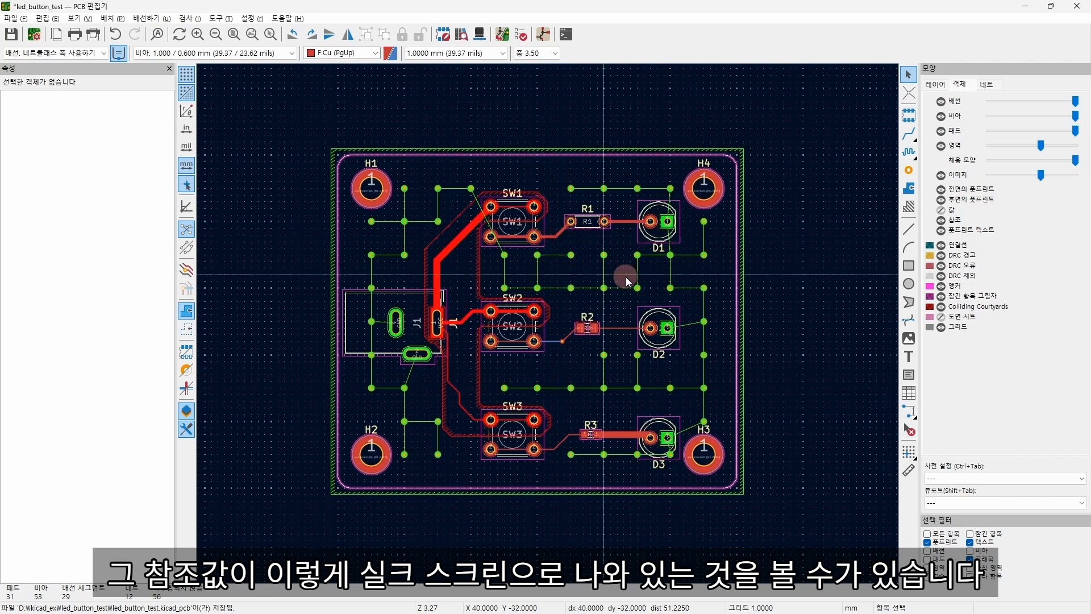
Check the silkscreen reference designators on the board in the 3D viewer, and close it.
{"action": "key", "text": "alt+3"}
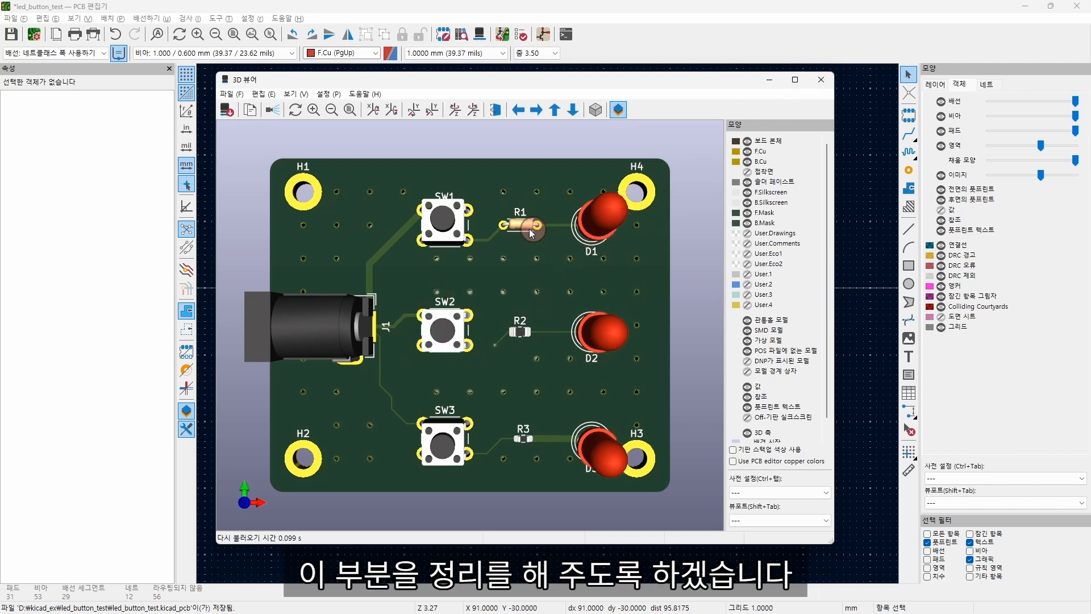
{"action": "left_click", "coordinate": [821, 79]}
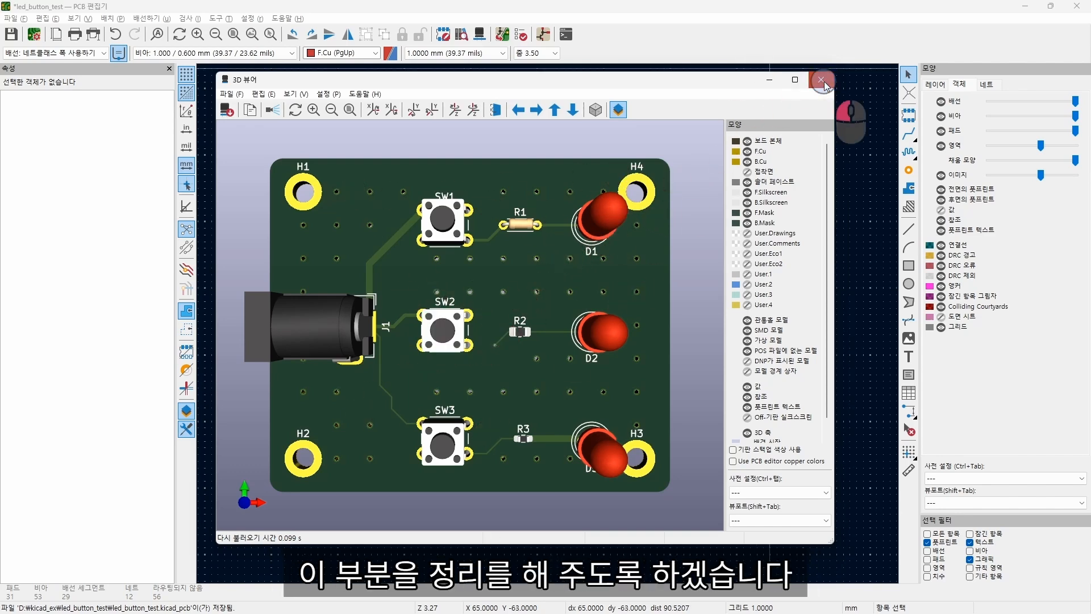
Limit the selection filter to text and graphics only.
{"action": "left_click", "coordinate": [928, 534]}
{"action": "left_click", "coordinate": [986, 543]}
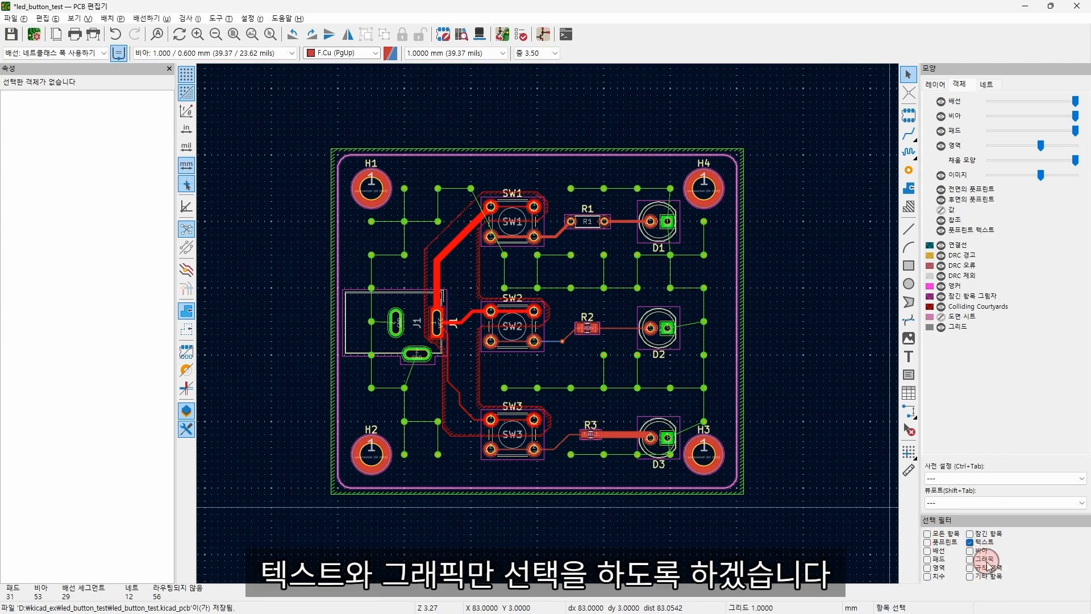
{"action": "left_click", "coordinate": [971, 560]}
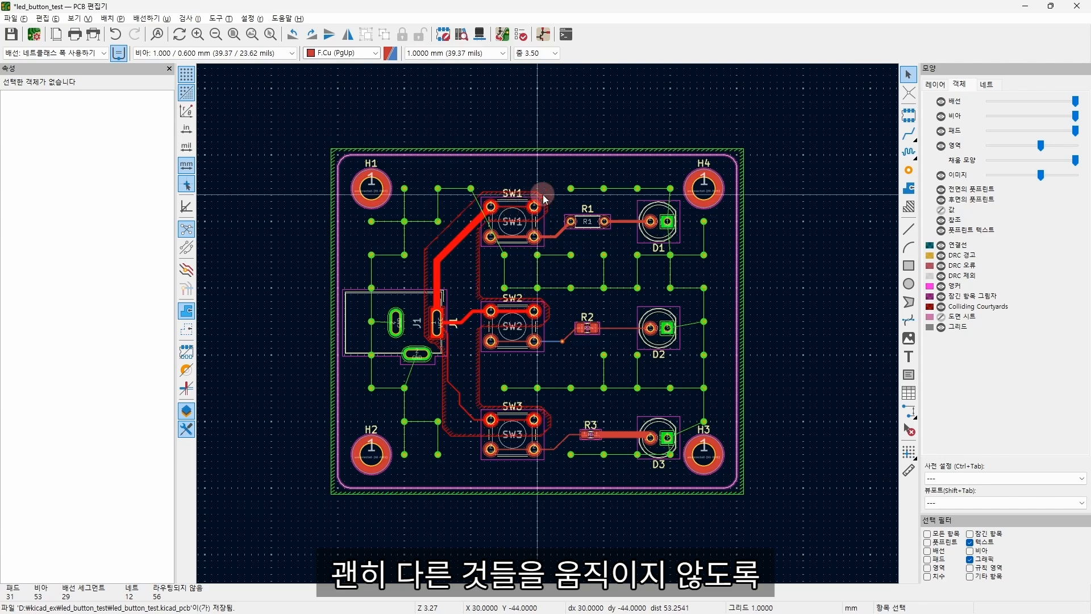
{"action": "left_click_drag", "start_coordinate": [745, 118], "coordinate": [268, 560]}
{"action": "left_click", "coordinate": [312, 139]}
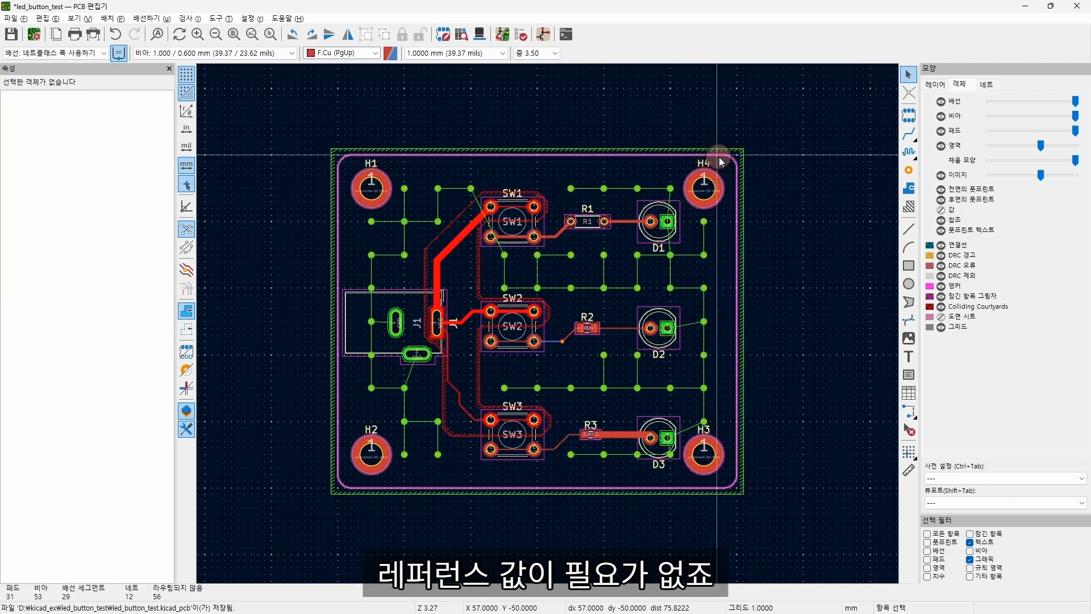
Delete the H1, H2, H3 and H4 silkscreen reference texts at the four mounting holes.
{"action": "left_click", "coordinate": [371, 165]}
{"action": "key", "text": "Delete"}
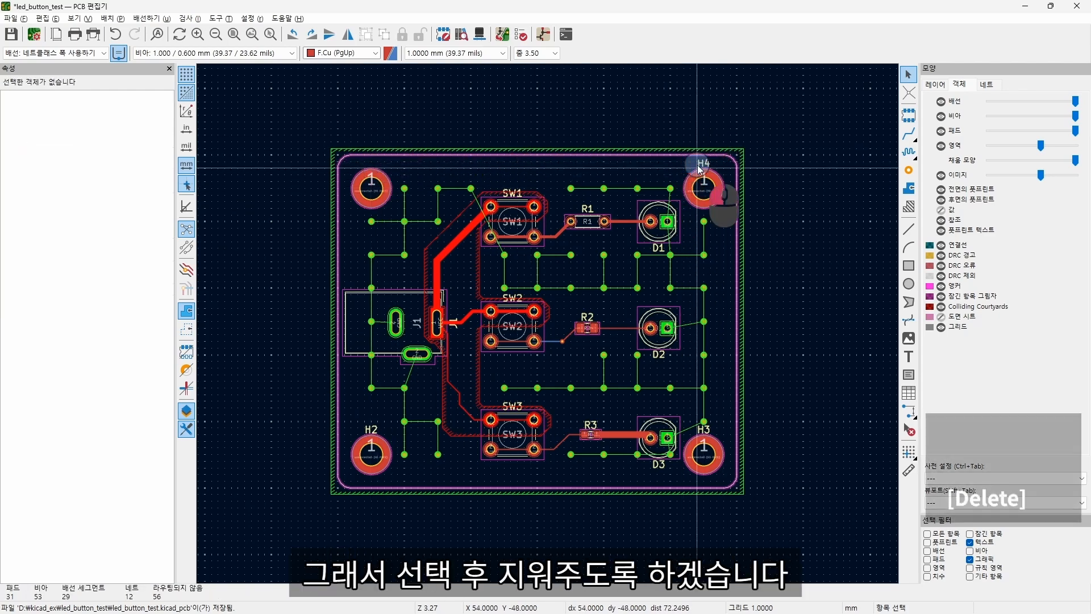
{"action": "left_click", "coordinate": [703, 164]}
{"action": "key", "text": "Delete"}
{"action": "left_click", "coordinate": [704, 429]}
{"action": "key", "text": "Delete"}
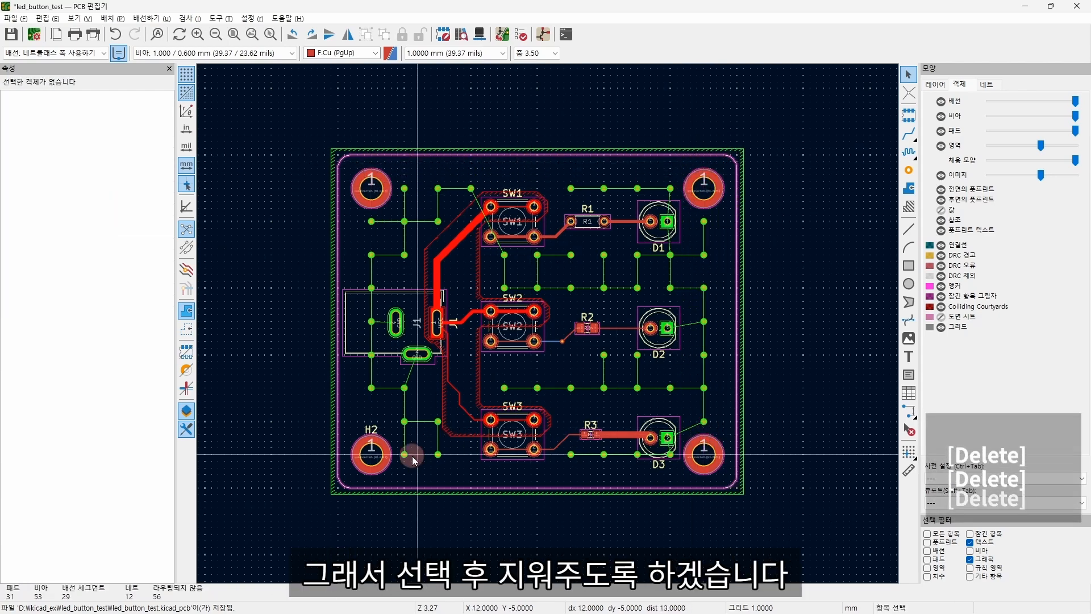
{"action": "left_click", "coordinate": [370, 435]}
{"action": "key", "text": "Delete"}
Rotate the J1 silkscreen reference to horizontal and move it below the power jack's lower-left corner, at X 2 mm, Y -18 mm.
{"action": "left_click", "coordinate": [454, 329]}
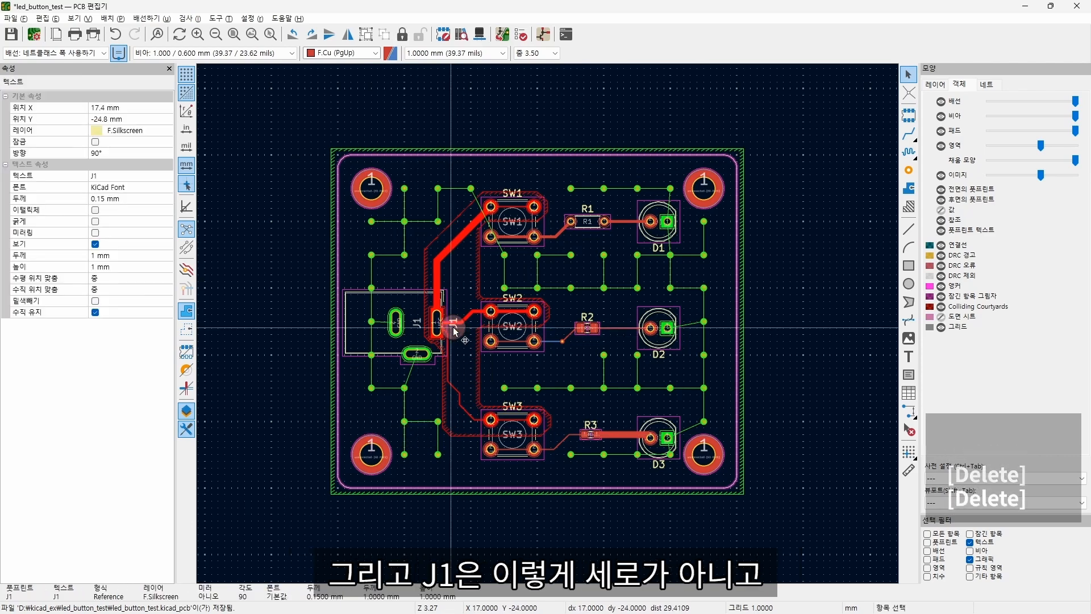
{"action": "middle_click_drag", "start_coordinate": [455, 330], "coordinate": [550, 329]}
{"action": "scroll", "coordinate": [549, 329], "scroll_direction": "down", "scroll_amount": 3}
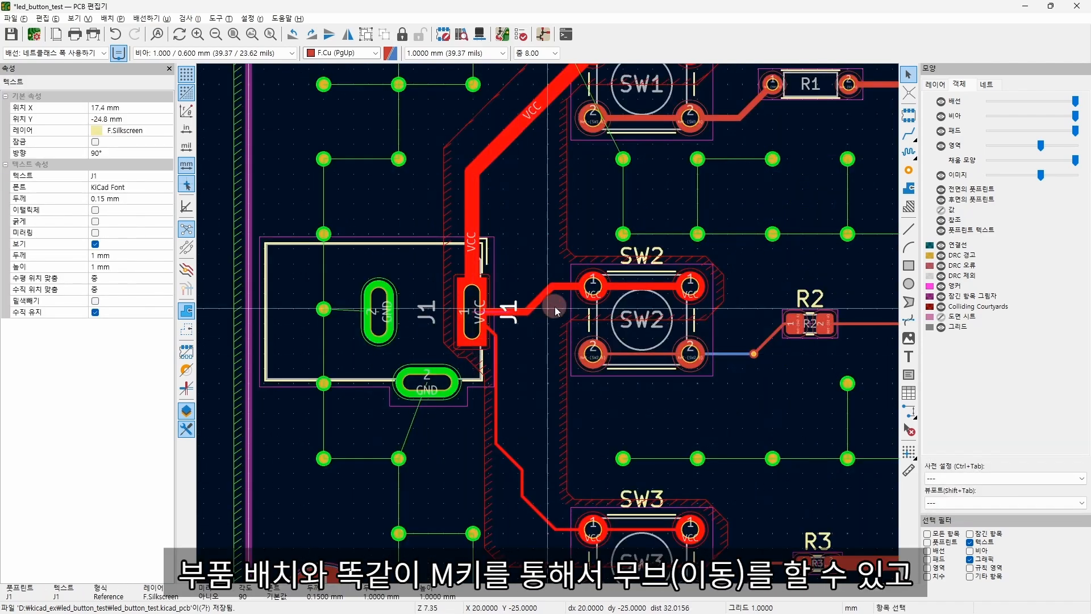
{"action": "key", "text": "m"}
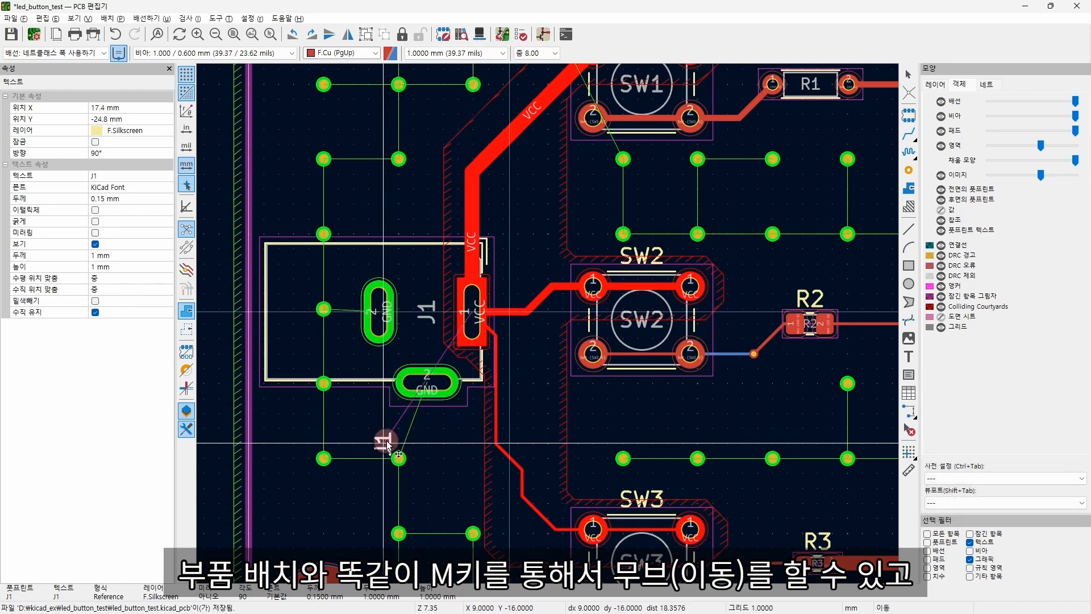
{"action": "key", "text": "r"}
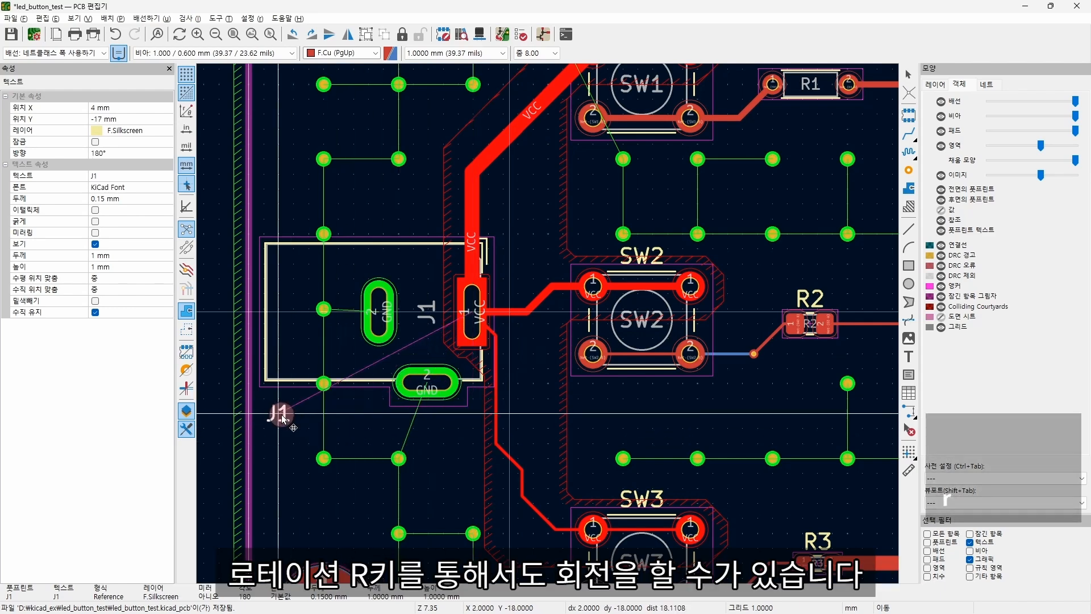
{"action": "left_click", "coordinate": [286, 418]}
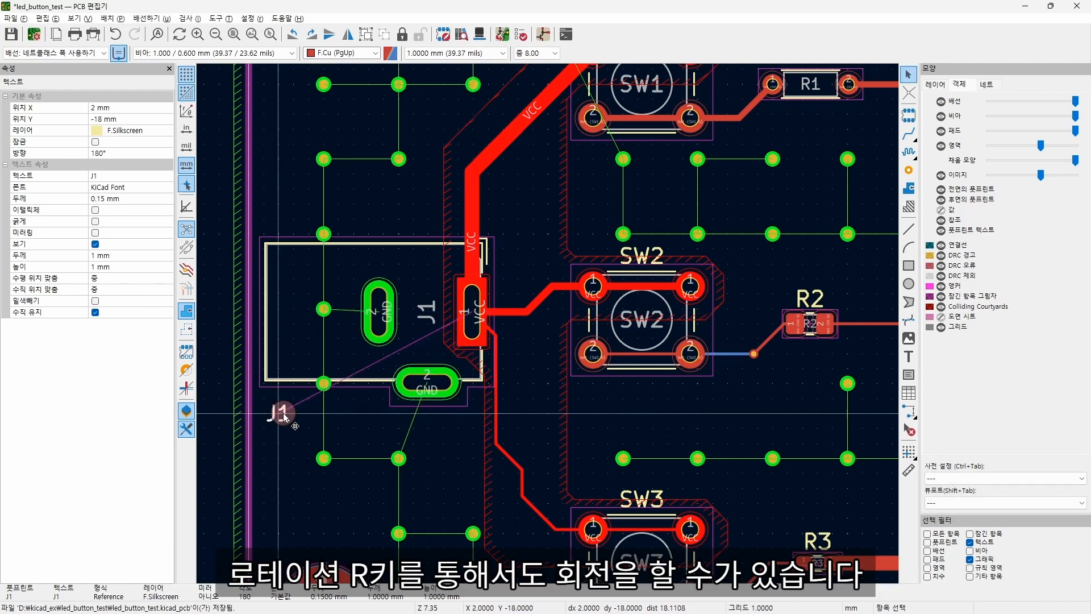
{"action": "scroll", "coordinate": [285, 419], "scroll_direction": "down", "scroll_amount": 4}
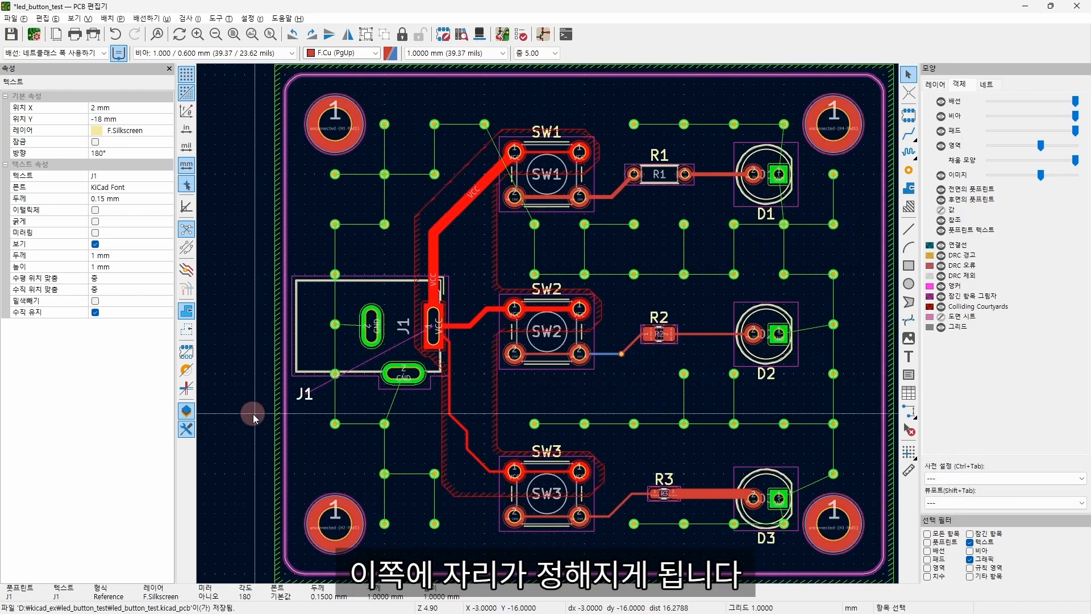
{"action": "left_click", "coordinate": [254, 419]}
Move the SW1, SW2 and SW3 silkscreen references above their switches' left pads, at X 23 mm and Y -45, -29 and -13 mm.
{"action": "left_click", "coordinate": [520, 133]}
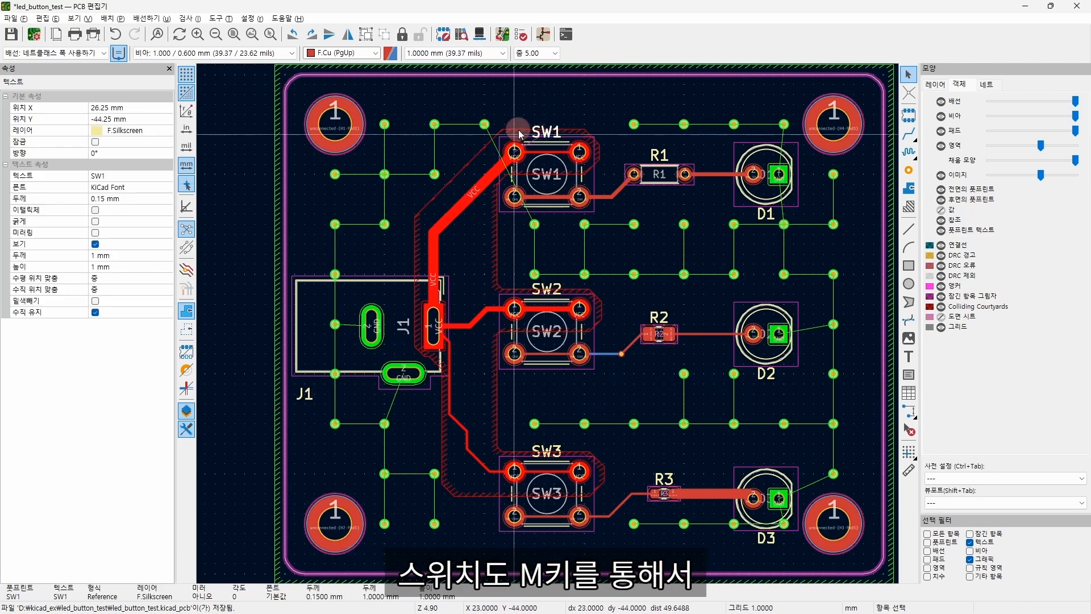
{"action": "key", "text": "m"}
{"action": "left_click", "coordinate": [518, 123]}
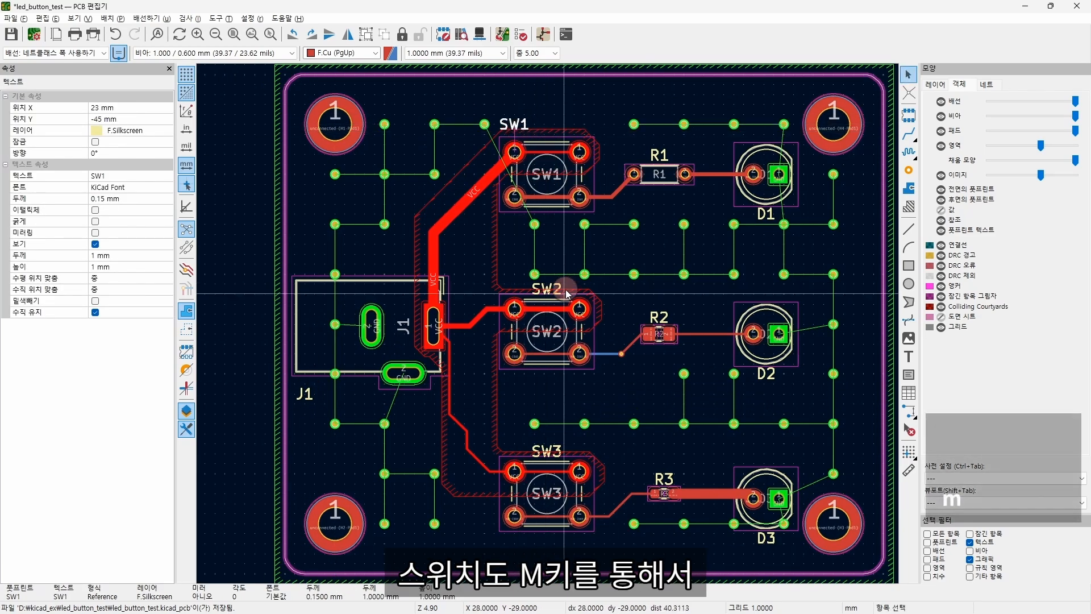
{"action": "left_click", "coordinate": [565, 292]}
{"action": "key", "text": "m"}
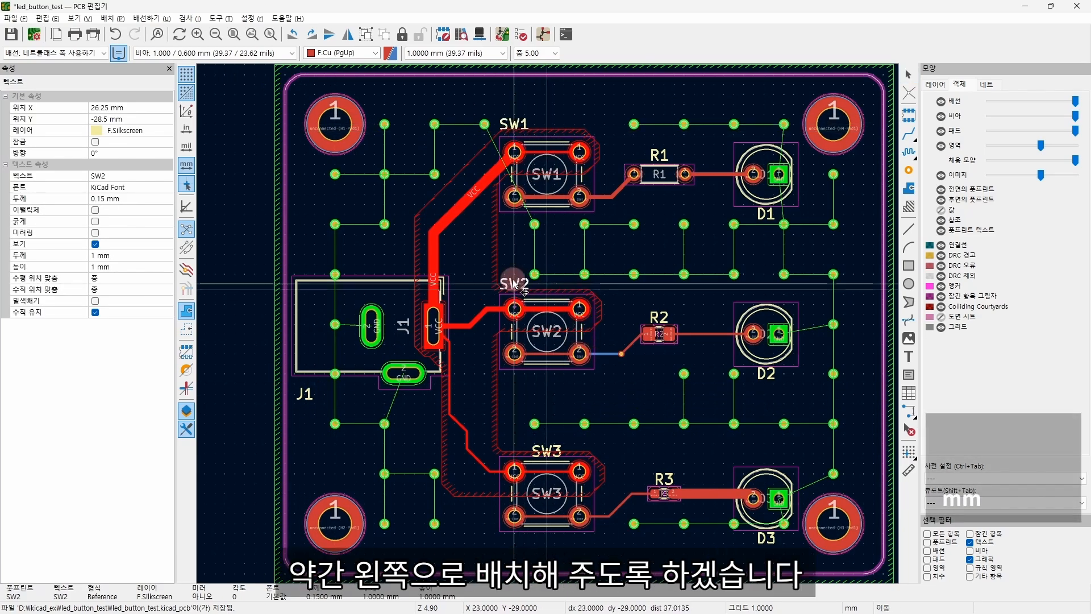
{"action": "left_click", "coordinate": [514, 282]}
{"action": "left_click", "coordinate": [543, 449]}
{"action": "key", "text": "m"}
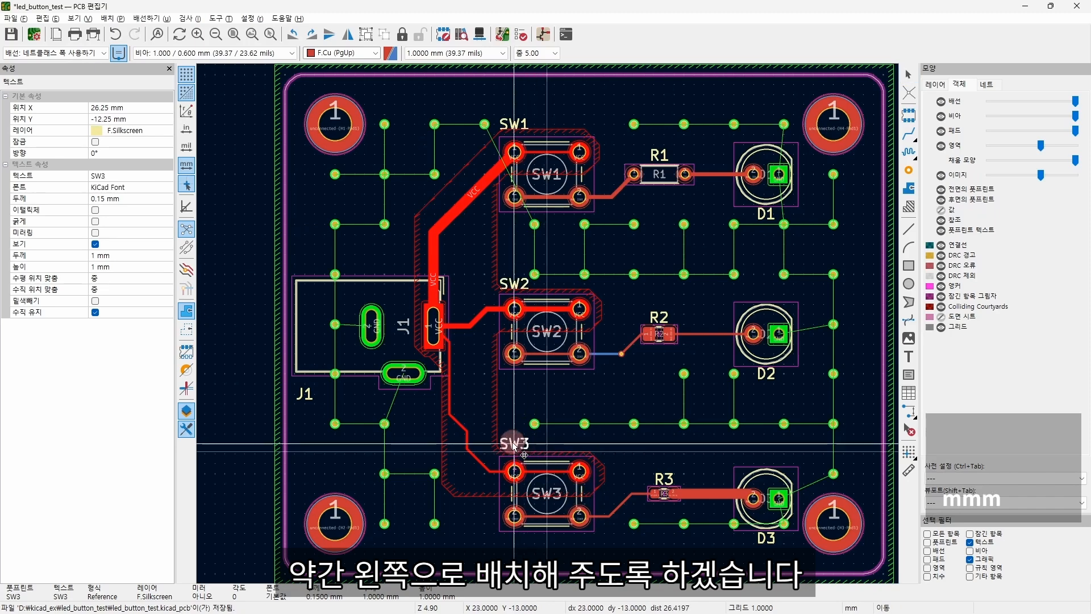
{"action": "left_click", "coordinate": [515, 447]}
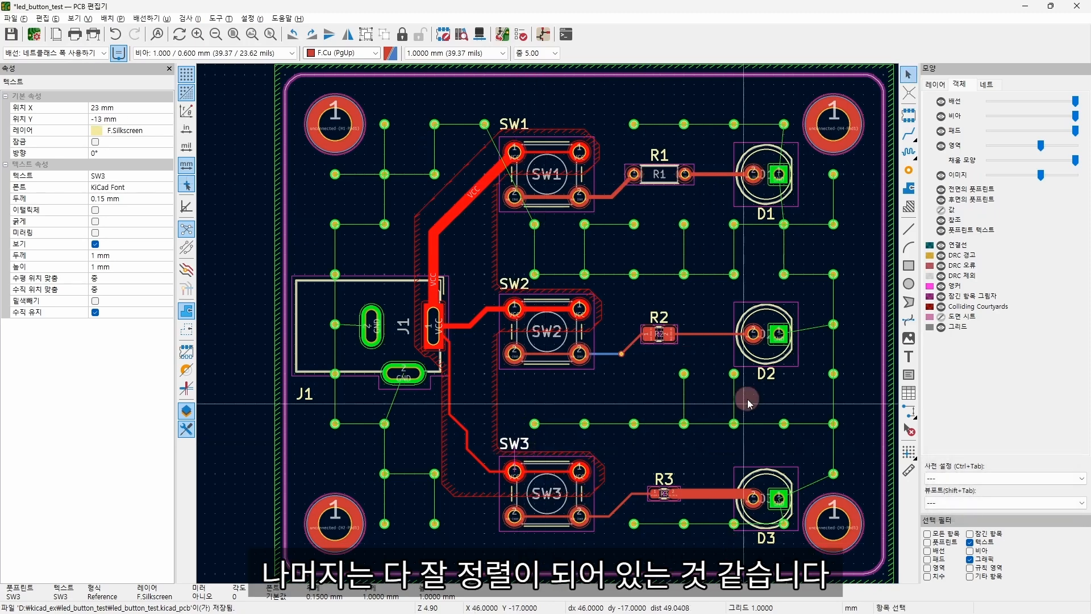
{"action": "left_click", "coordinate": [516, 208]}
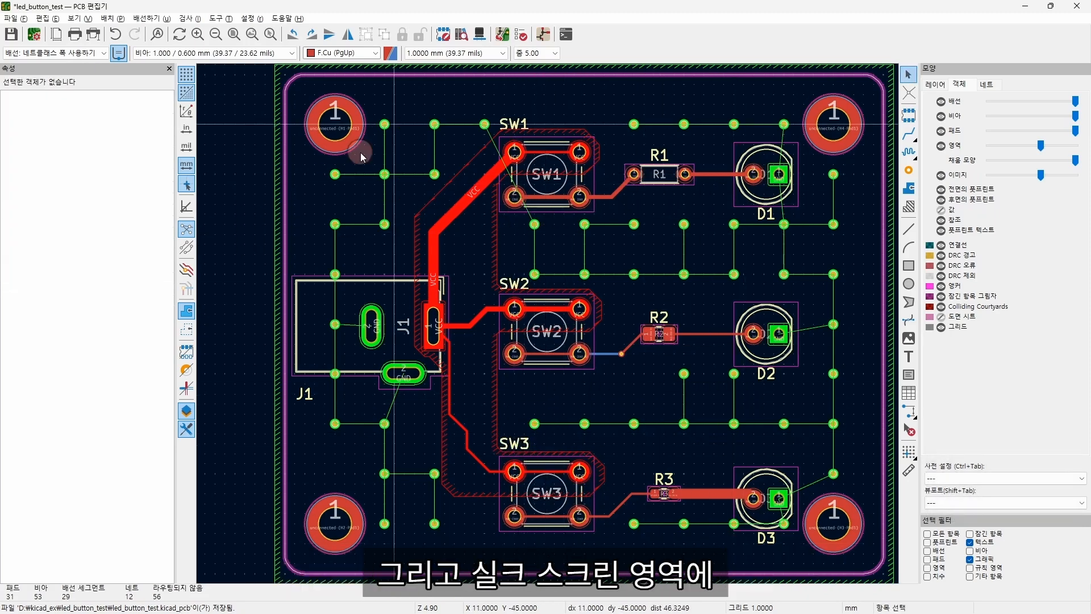
{"action": "left_click", "coordinate": [935, 86]}
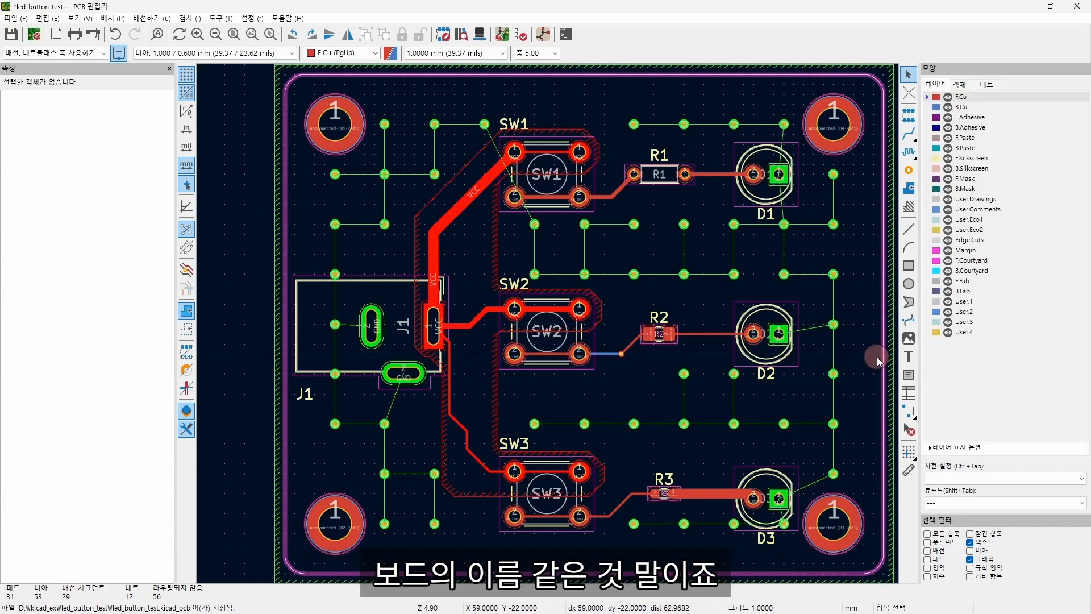
{"action": "left_click", "coordinate": [908, 358]}
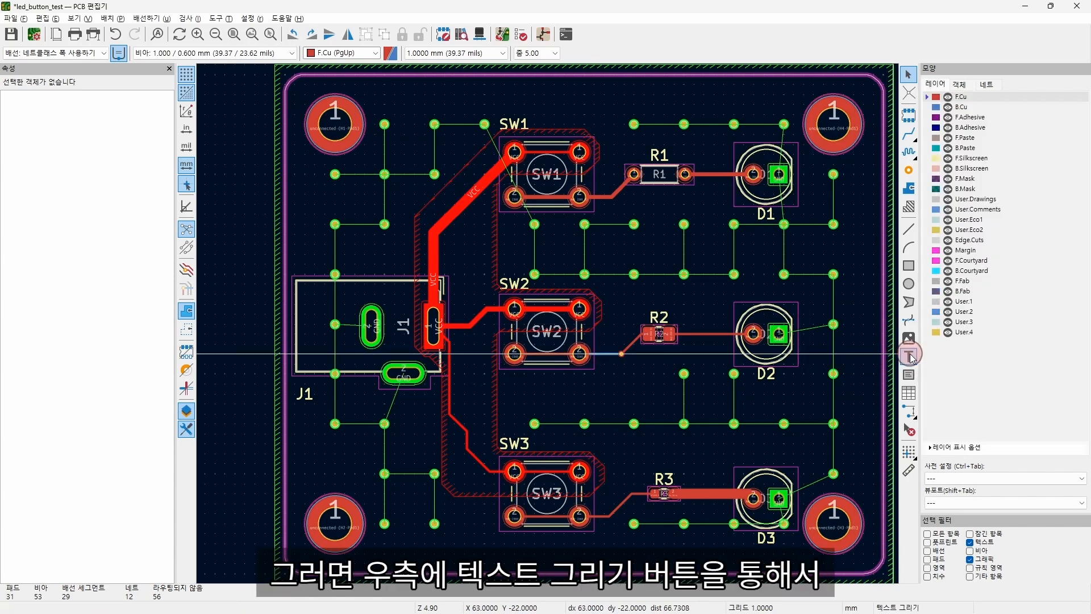
{"action": "left_click", "coordinate": [563, 354]}
{"action": "type", "text": "L"}
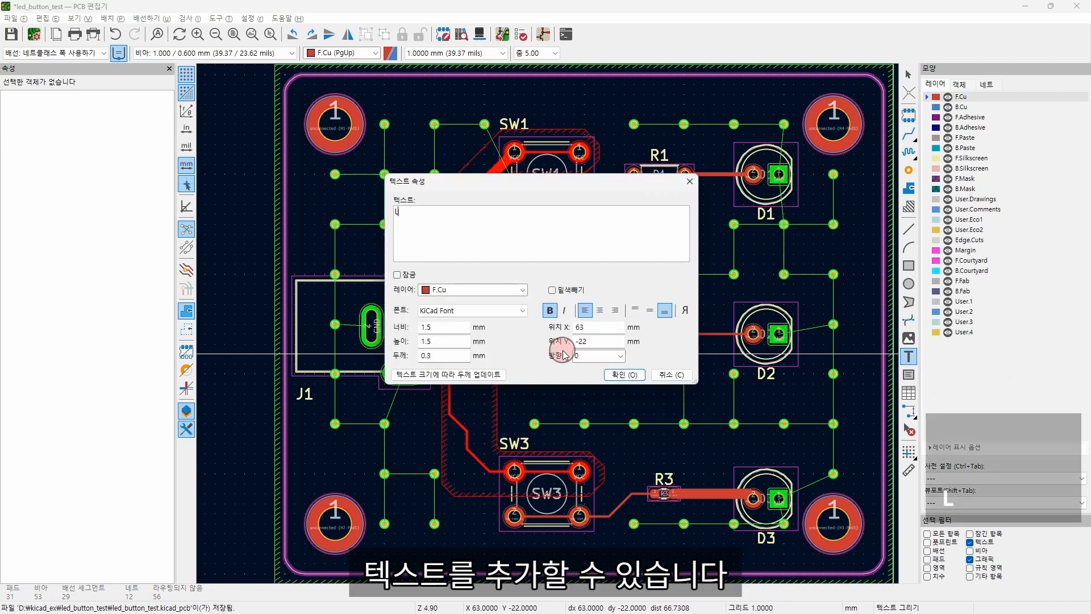
{"action": "type", "text": "ED Test"}
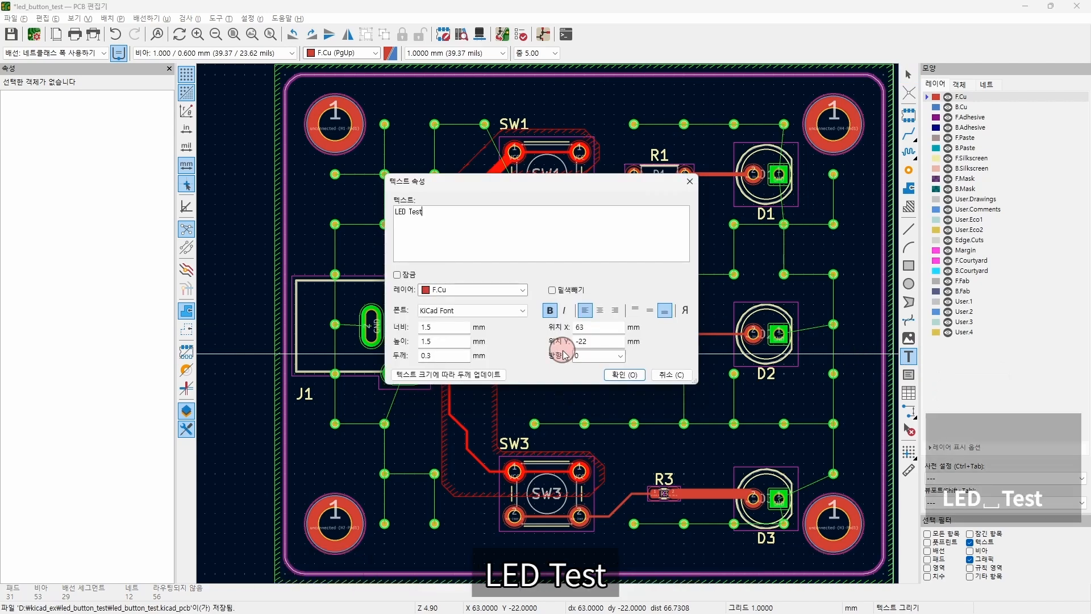
{"action": "left_click", "coordinate": [473, 291]}
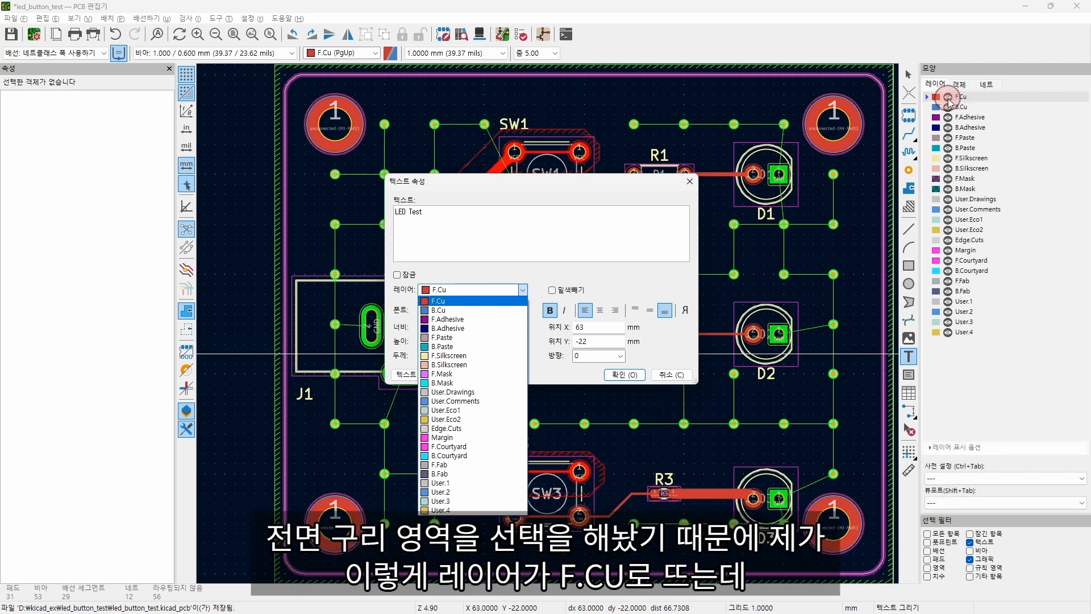
{"action": "left_click", "coordinate": [430, 294]}
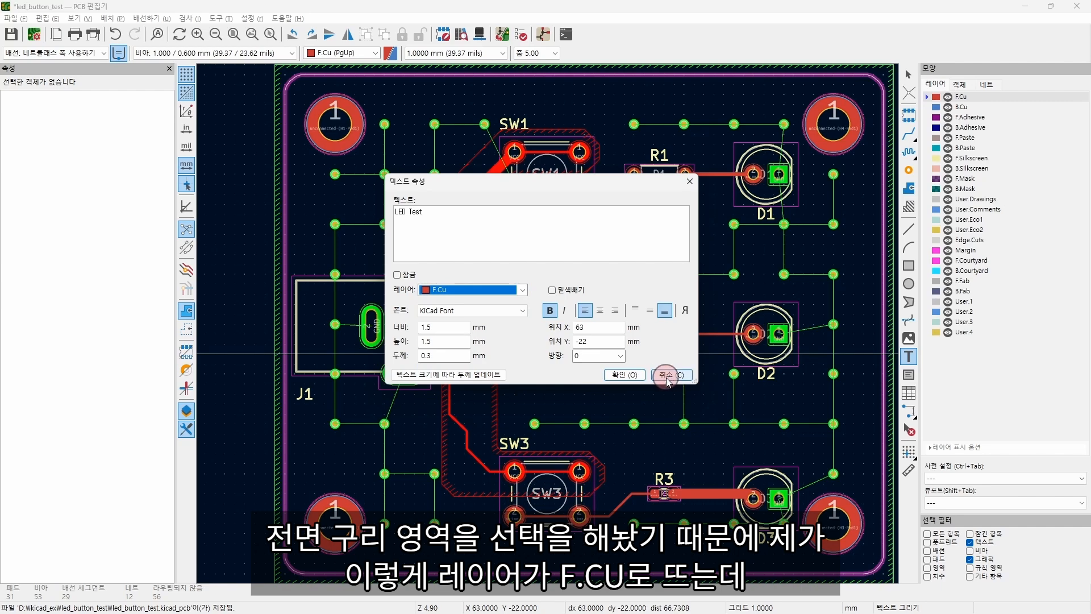
{"action": "left_click", "coordinate": [668, 376]}
Add the text "LED Test" on F.Silkscreen with 0.2 mm thickness and place it above the power jack at X 11 mm, Y -35 mm.
{"action": "left_click", "coordinate": [948, 159]}
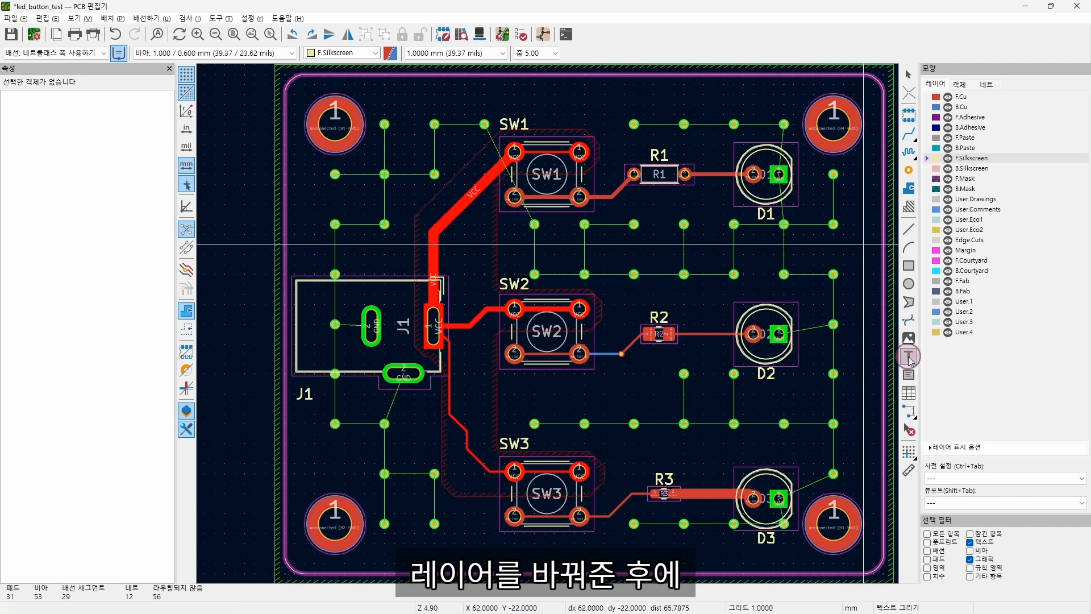
{"action": "left_click", "coordinate": [783, 350]}
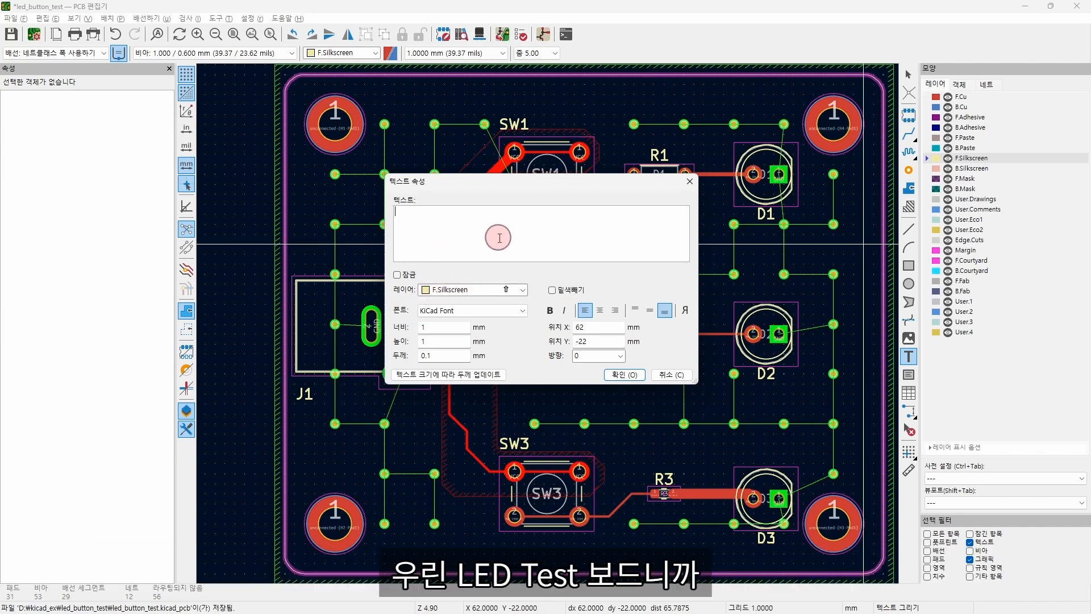
{"action": "type", "text": "LED Test"}
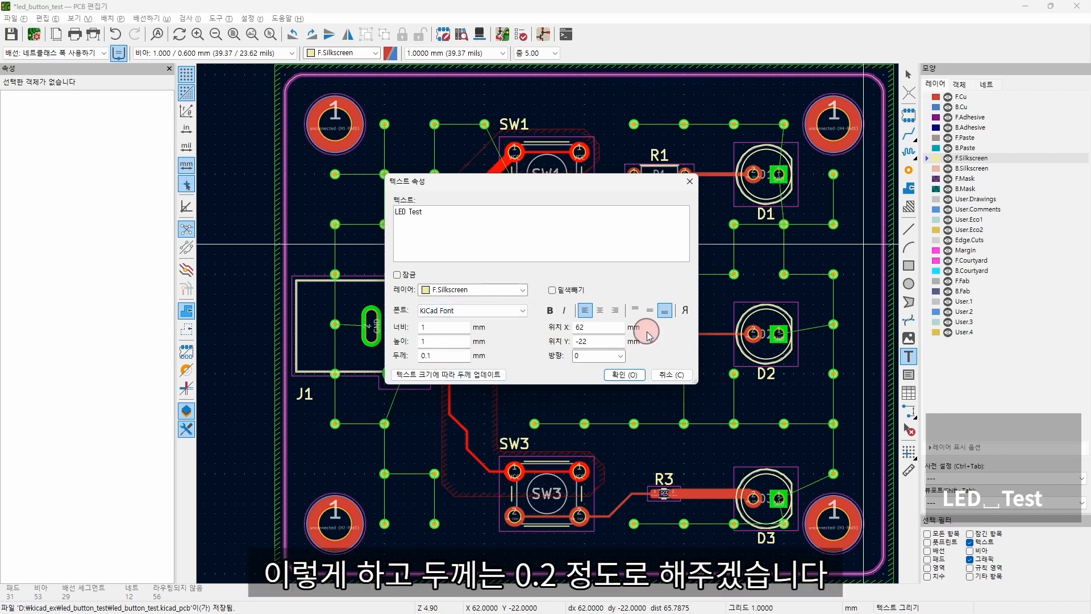
{"action": "key", "text": "BackSpace"}
{"action": "type", "text": "2"}
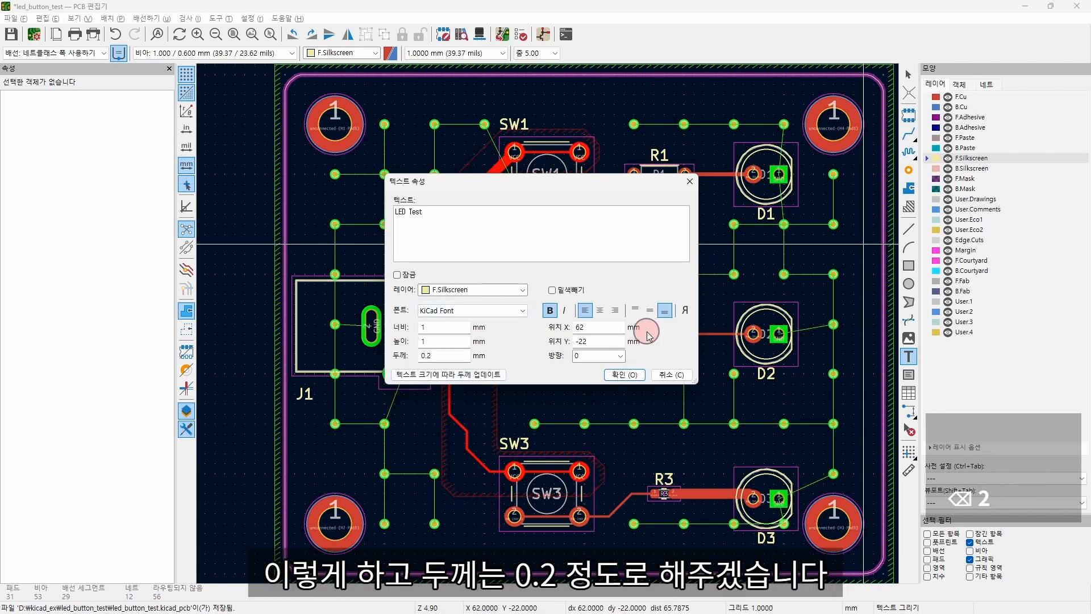
{"action": "left_click", "coordinate": [624, 374]}
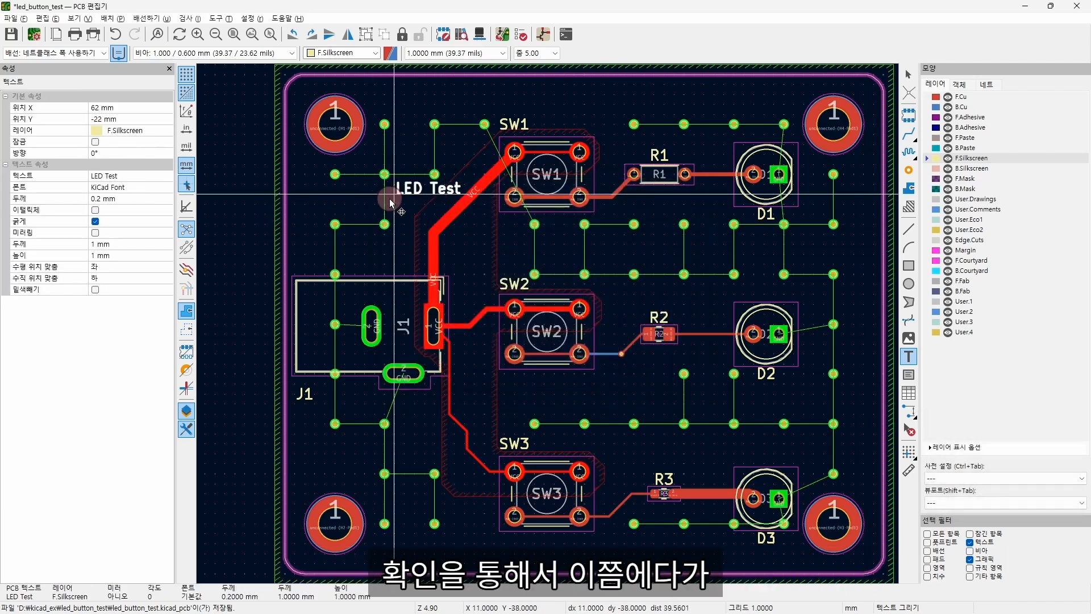
{"action": "left_click", "coordinate": [394, 222]}
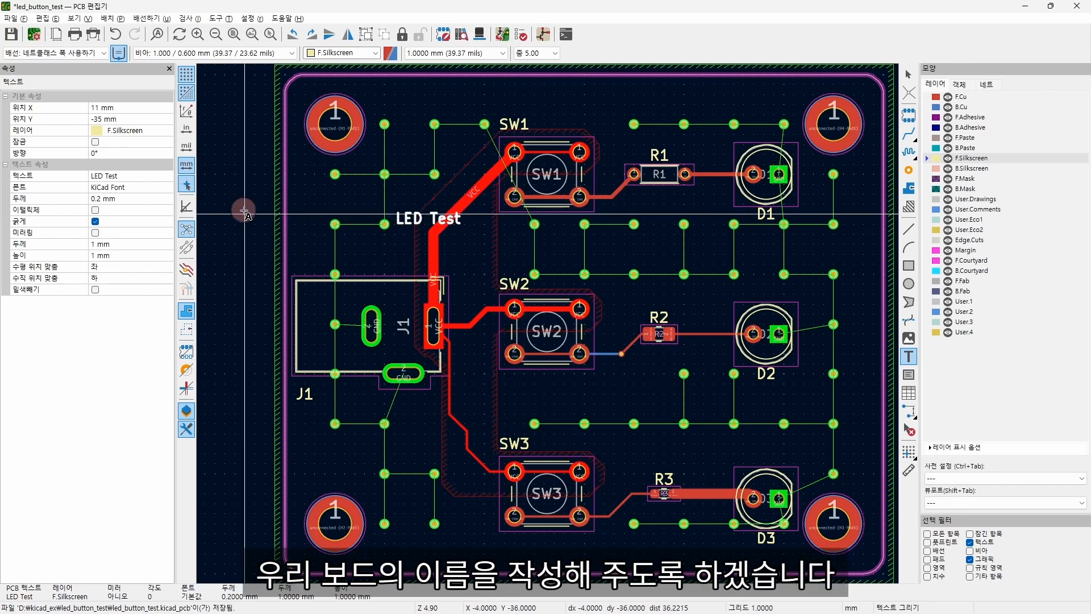
{"action": "left_click", "coordinate": [455, 208]}
{"action": "key", "text": "Escape"}
{"action": "key", "text": "Escape"}
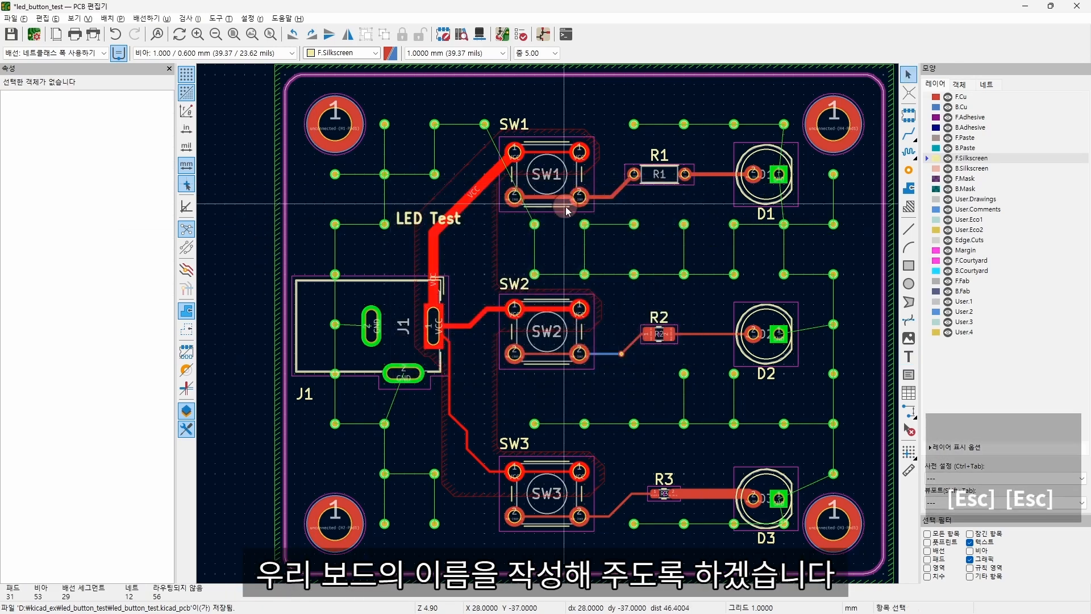
Check the new board name and the rearranged references in the 3D viewer, inspect the board's back side, and close the viewer.
{"action": "left_click", "coordinate": [478, 38]}
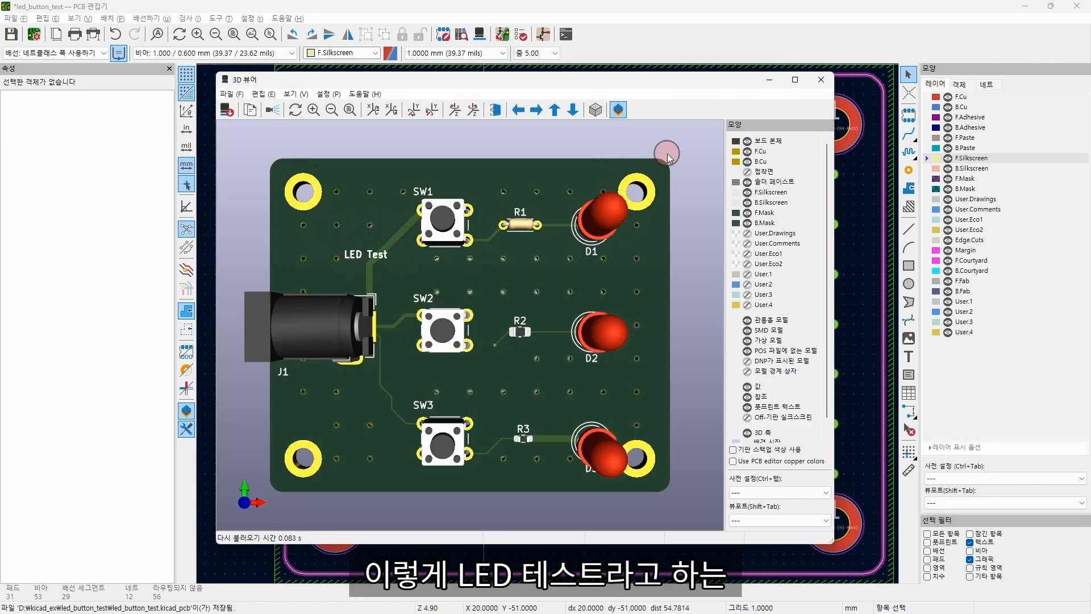
{"action": "left_click_drag", "start_coordinate": [619, 302], "coordinate": [532, 329]}
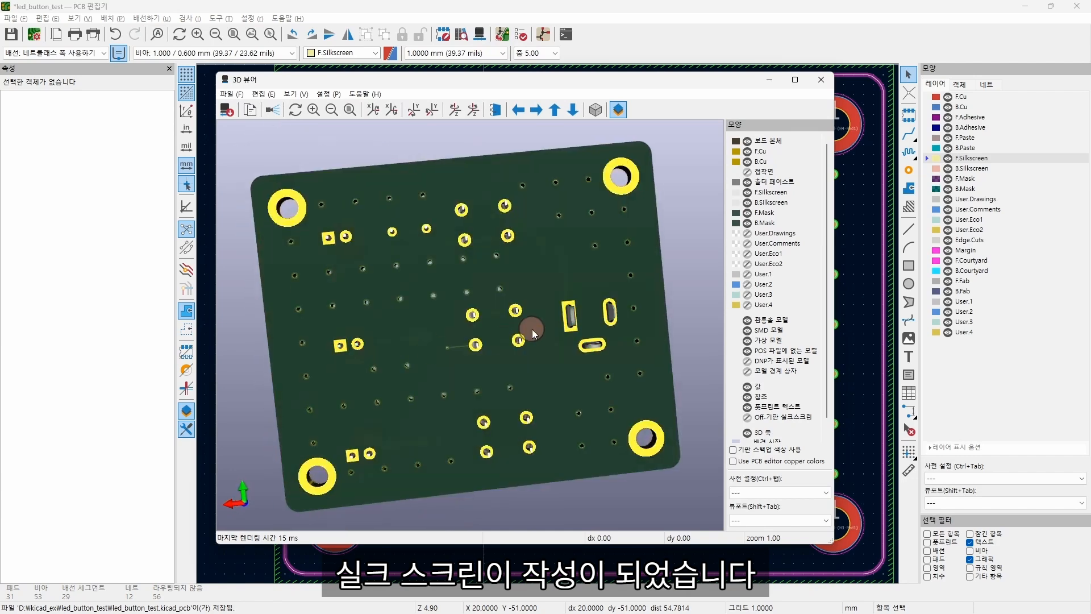
{"action": "left_click", "coordinate": [819, 84]}
Flip the "LED Test" text to the board's back silkscreen.
{"action": "left_click", "coordinate": [407, 221]}
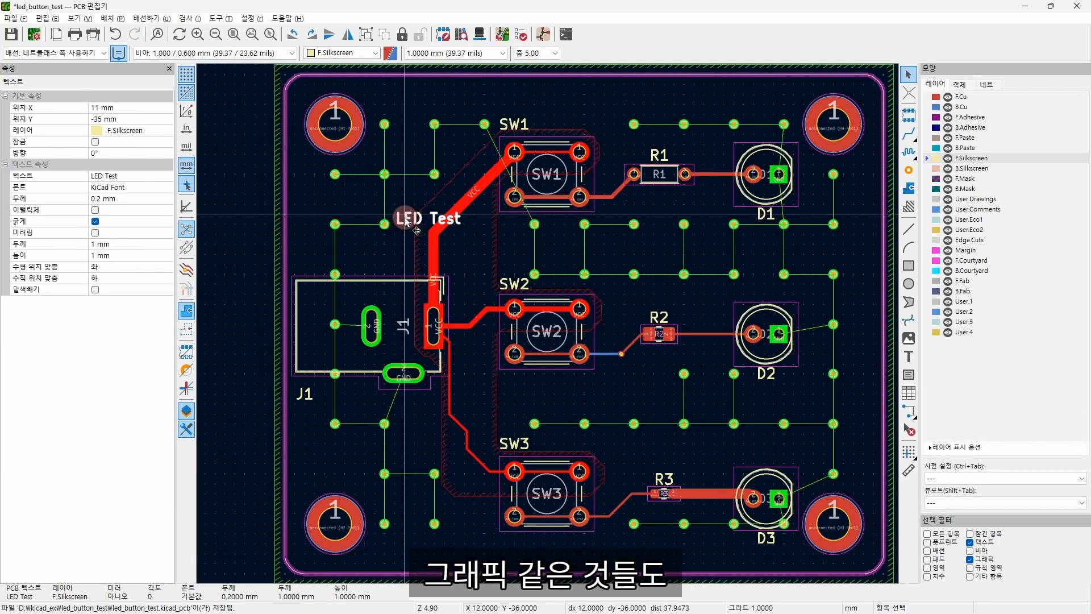
{"action": "right_click", "coordinate": [406, 221]}
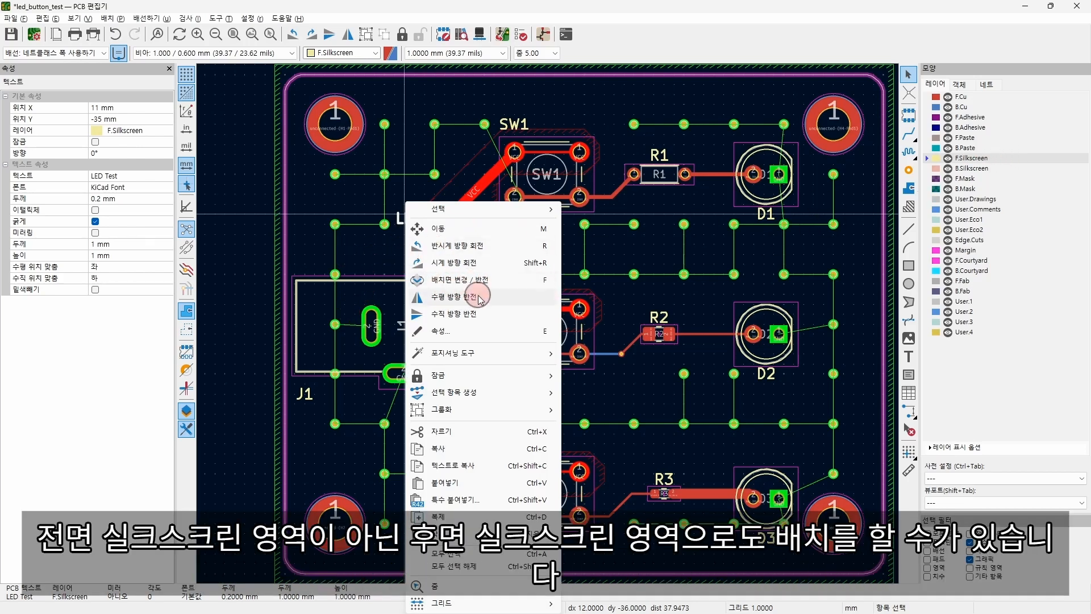
{"action": "left_click", "coordinate": [379, 248]}
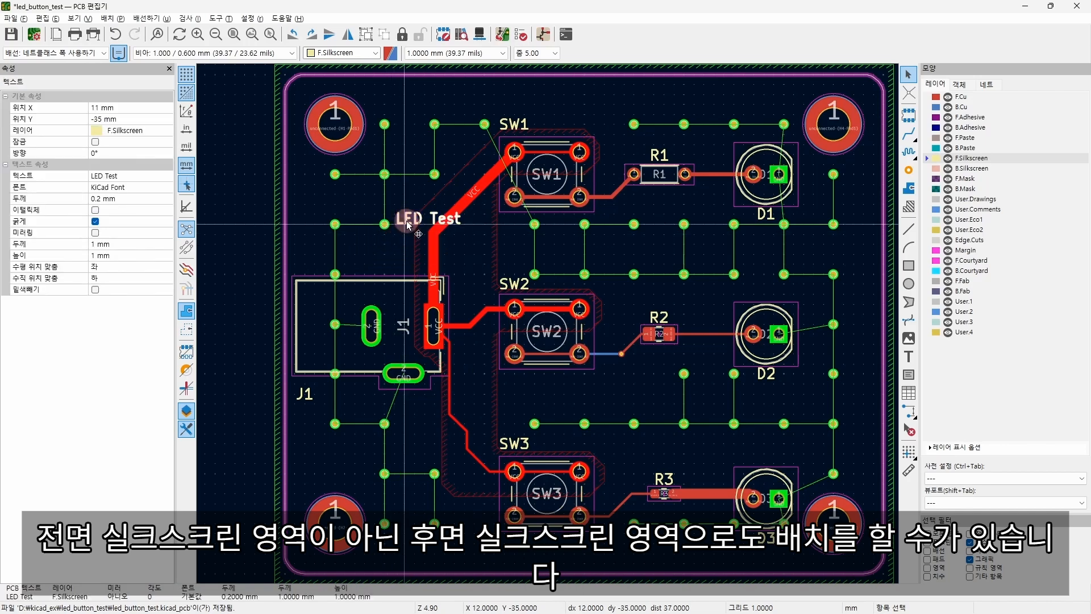
{"action": "key", "text": "f"}
{"action": "left_click", "coordinate": [322, 235]}
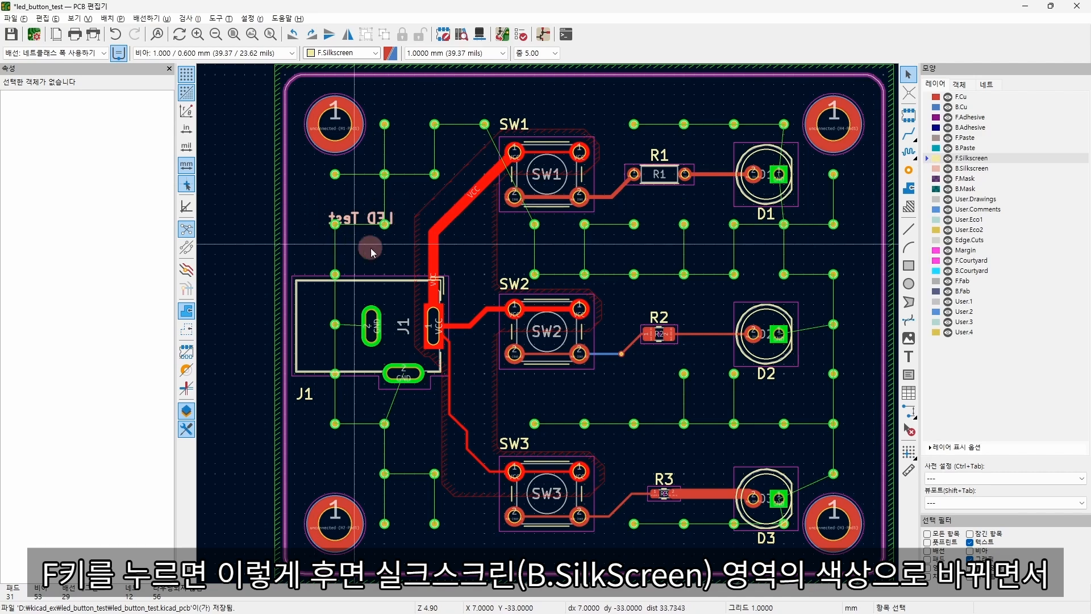
Inspect the flipped "LED Test" text on the board's back side in the 3D viewer, and close the viewer.
{"action": "left_click", "coordinate": [481, 34]}
{"action": "left_click_drag", "start_coordinate": [314, 261], "coordinate": [589, 356]}
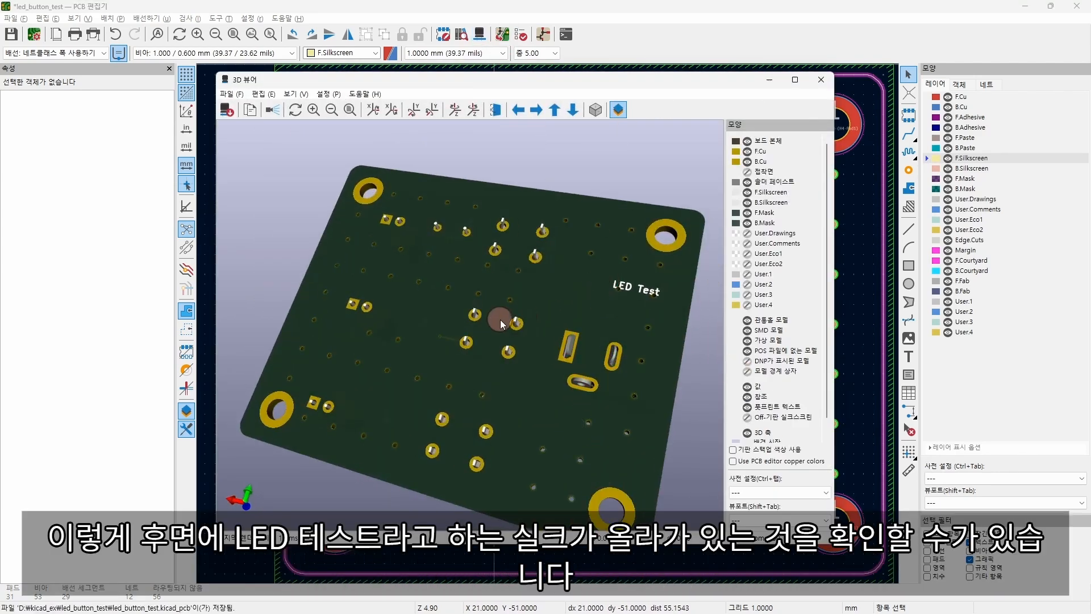
{"action": "left_click_drag", "start_coordinate": [500, 319], "coordinate": [622, 287]}
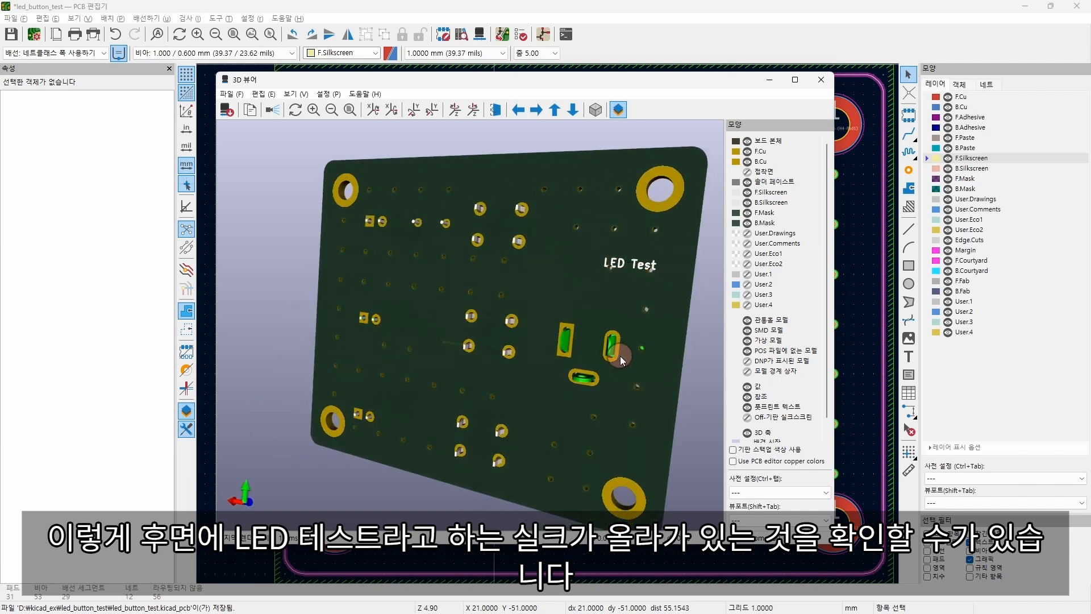
{"action": "left_click", "coordinate": [817, 82]}
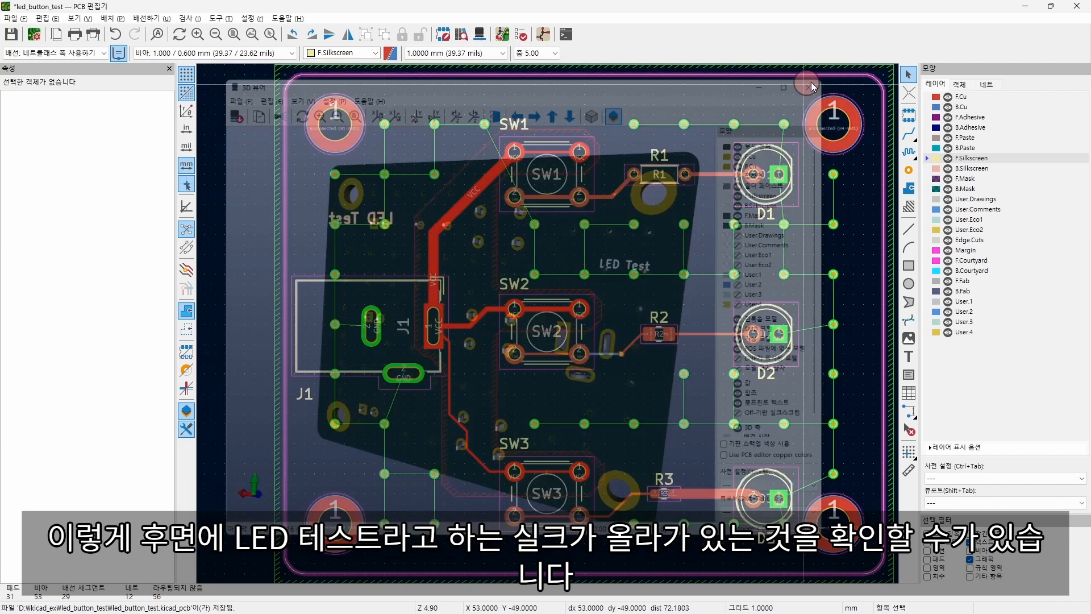
Flip the "LED Test" text back to F.Silkscreen on the board's front side.
{"action": "left_click", "coordinate": [357, 218]}
{"action": "key", "text": "f"}
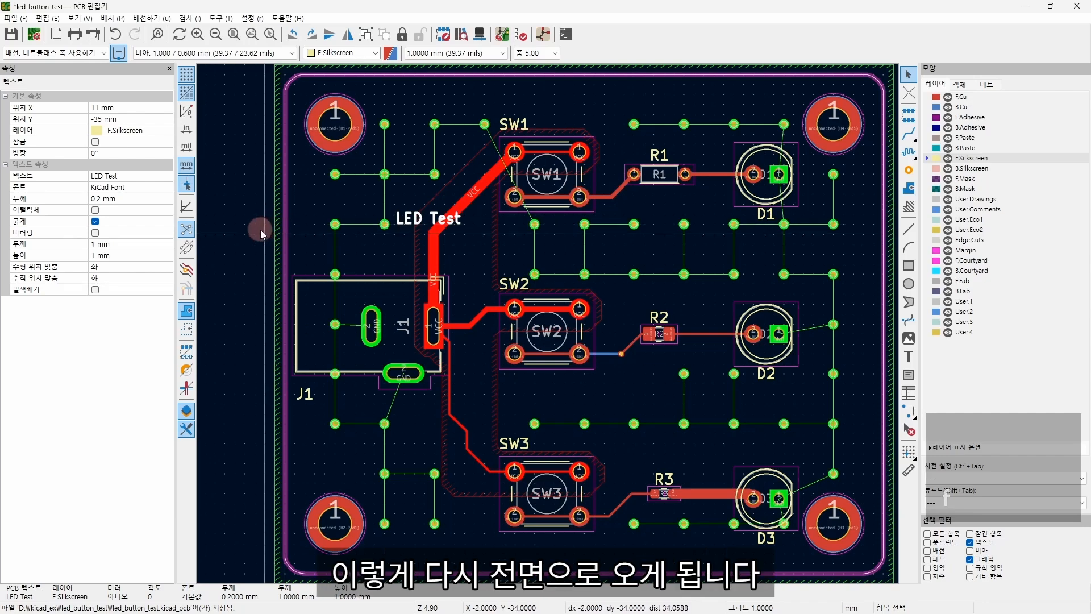
{"action": "left_click", "coordinate": [291, 214]}
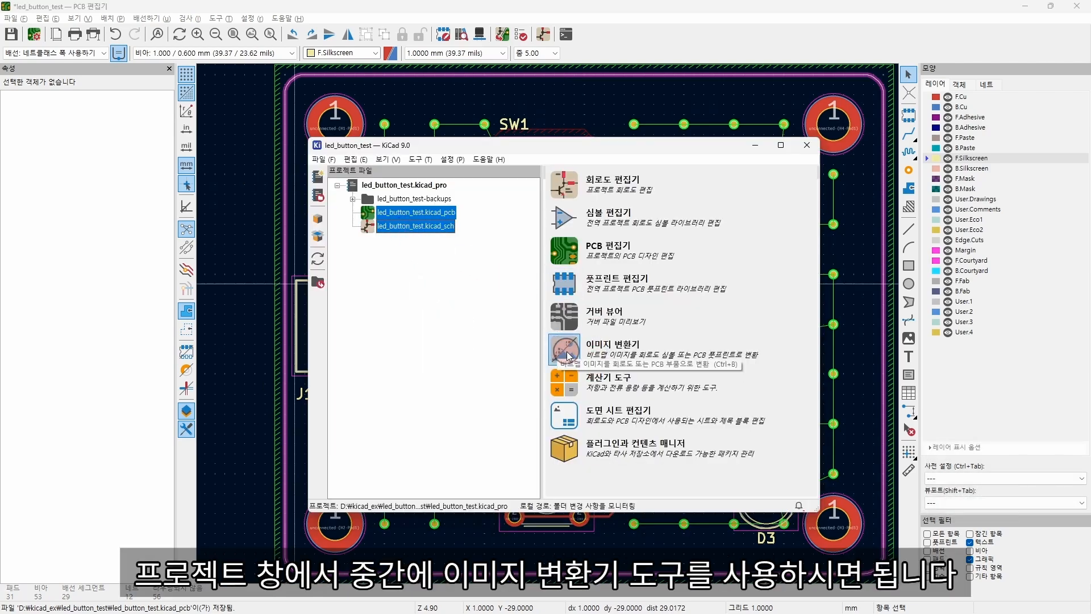
Load pic3.png into the Image Converter and show its greyscale and black-and-white versions.
{"action": "left_click", "coordinate": [569, 355]}
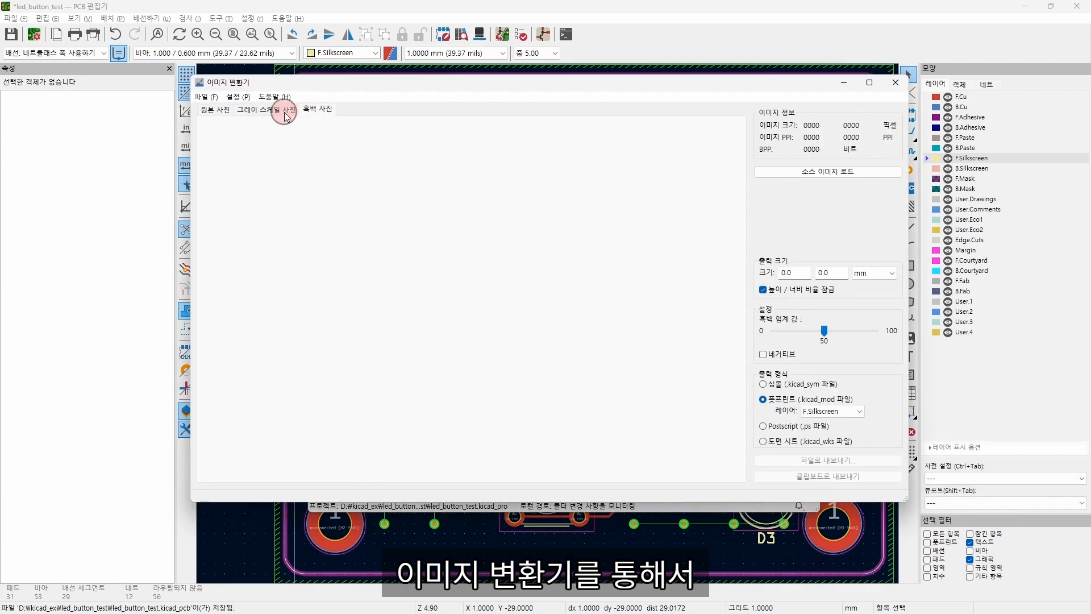
{"action": "left_click", "coordinate": [203, 97]}
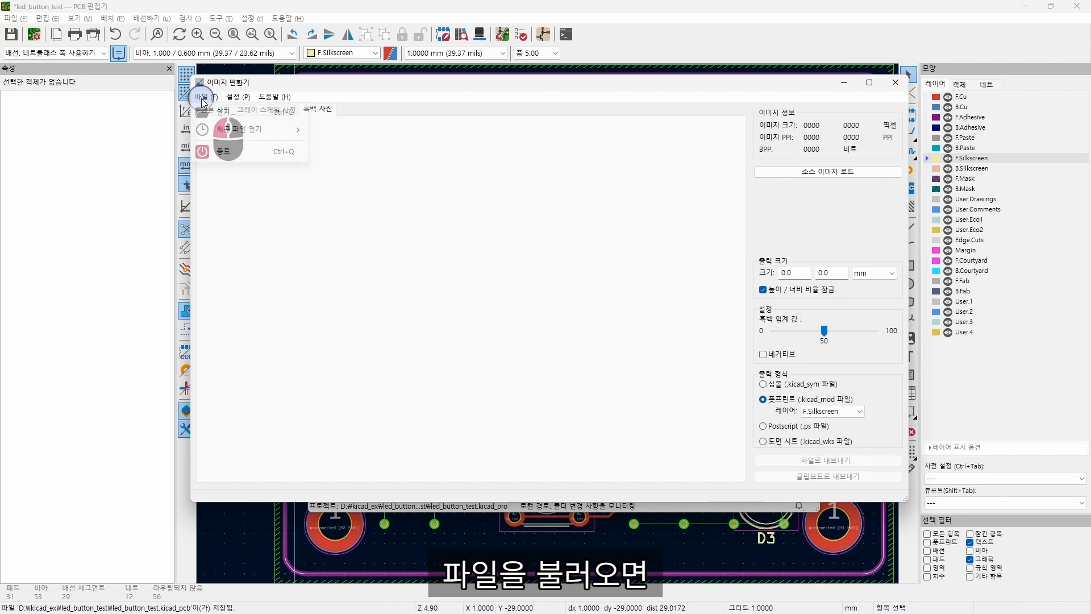
{"action": "left_click", "coordinate": [252, 113]}
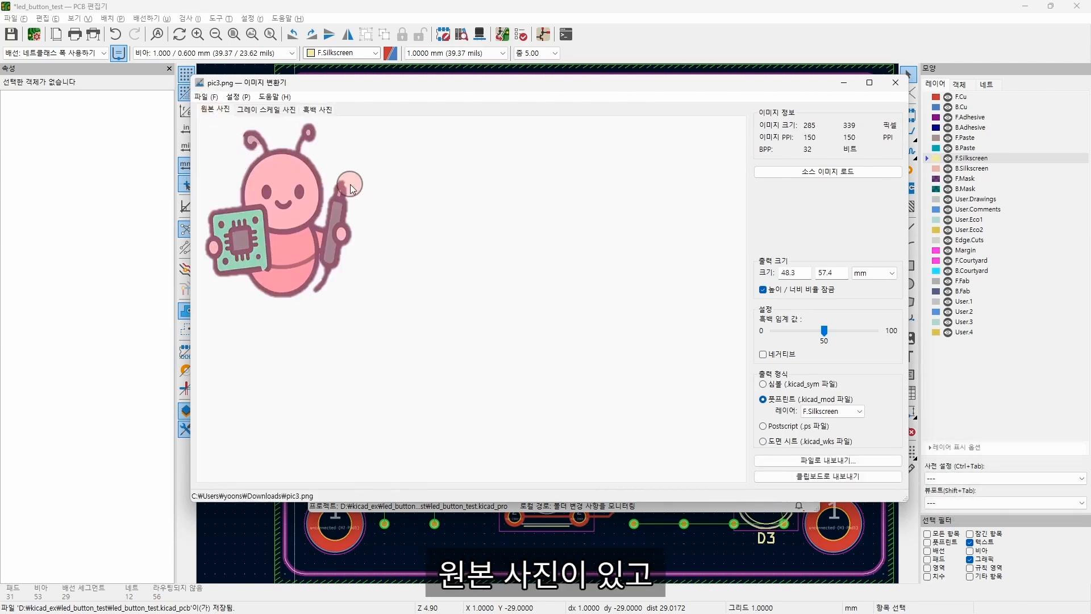
{"action": "left_click", "coordinate": [266, 109]}
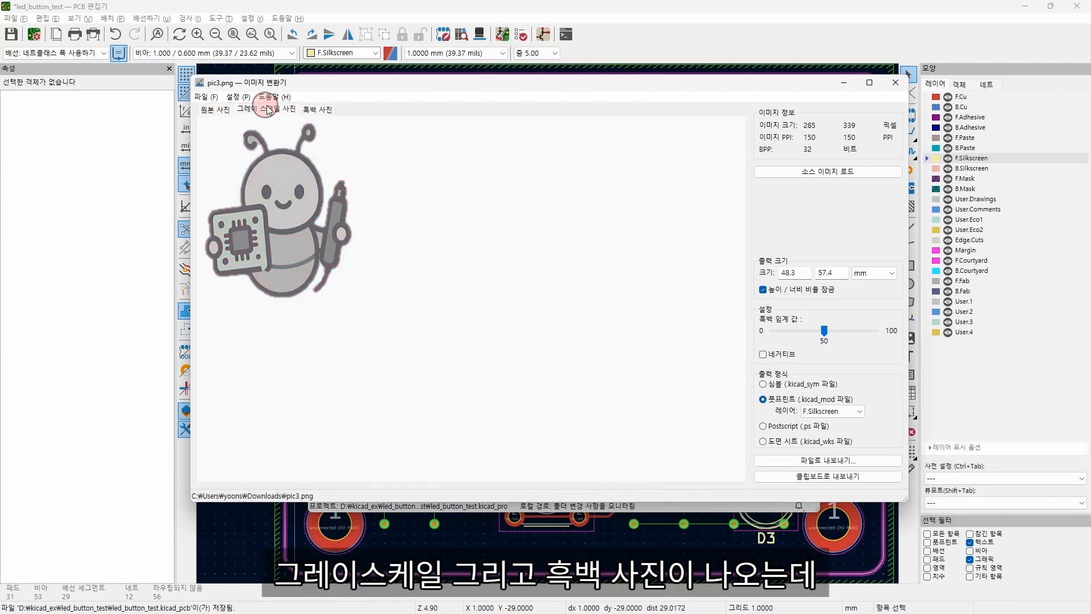
{"action": "left_click", "coordinate": [321, 112]}
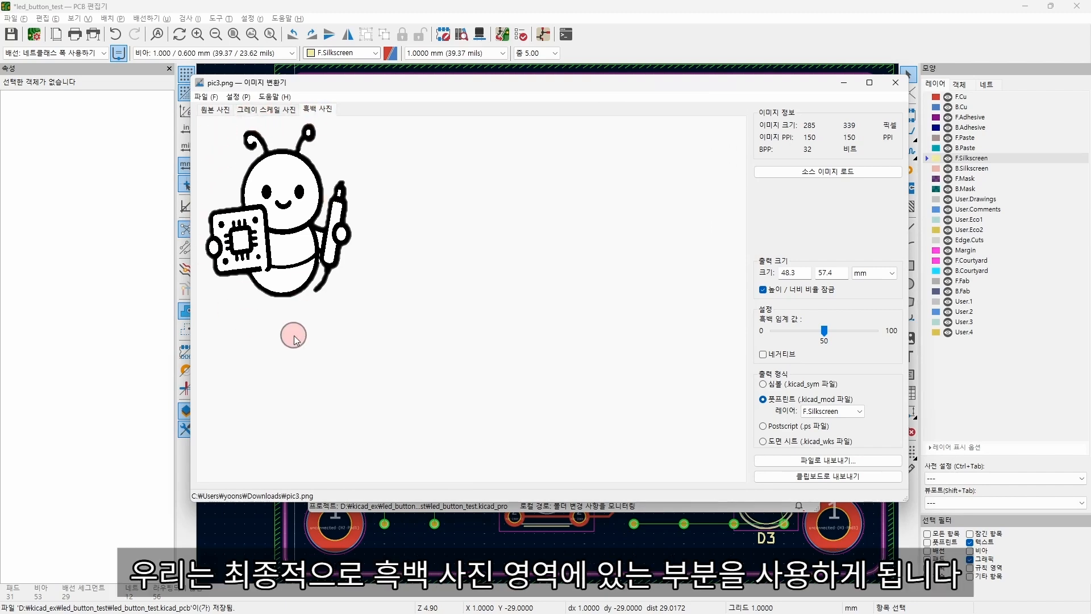
Export the converted image to the clipboard as a footprint on the F.Silkscreen layer.
{"action": "left_click", "coordinate": [764, 400]}
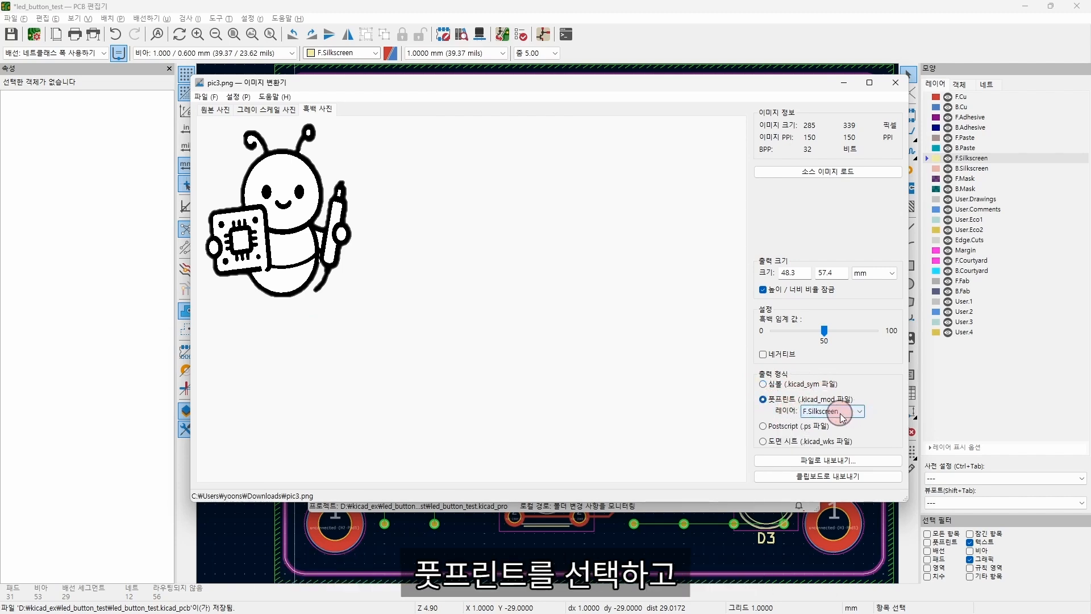
{"action": "left_click", "coordinate": [804, 420]}
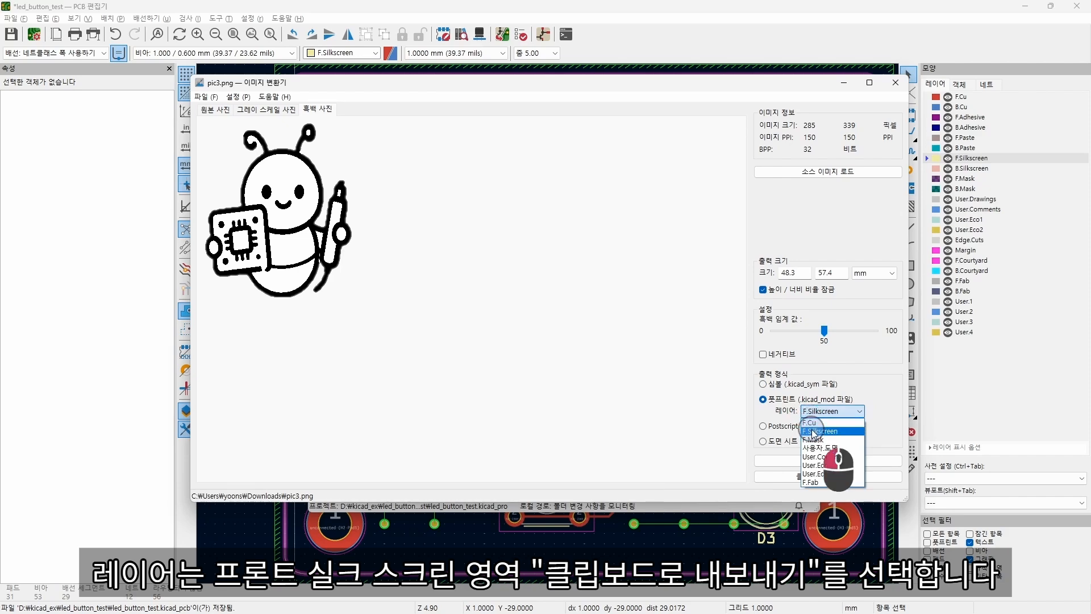
{"action": "left_click", "coordinate": [806, 411]}
{"action": "left_click", "coordinate": [804, 479]}
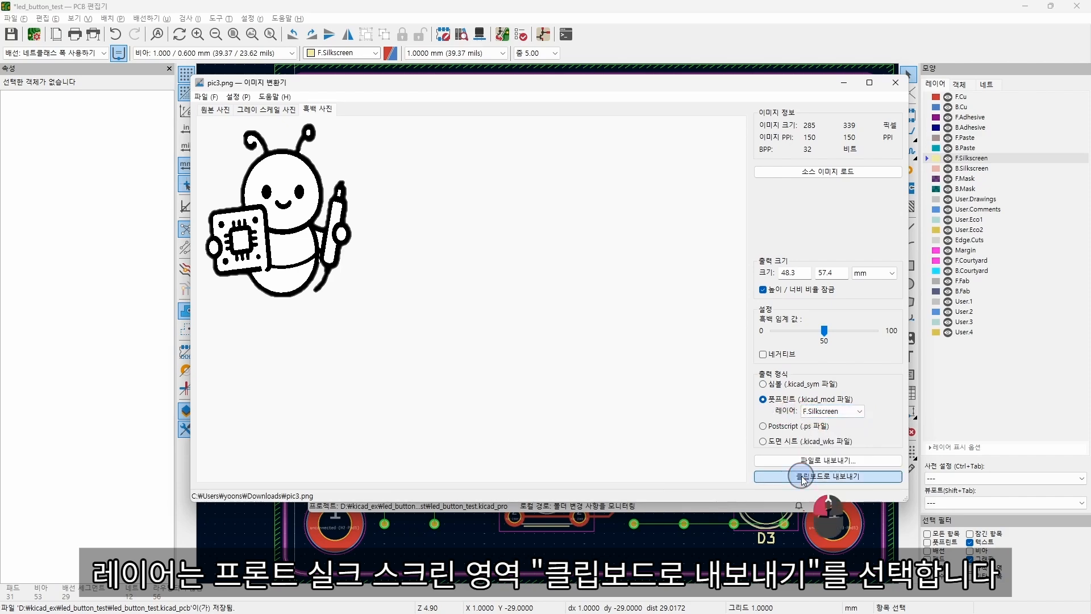
Return to the PCB editor and paste the logo footprint outside the board's left edge, at X -28 mm, Y -24.8 mm.
{"action": "left_click", "coordinate": [634, 46]}
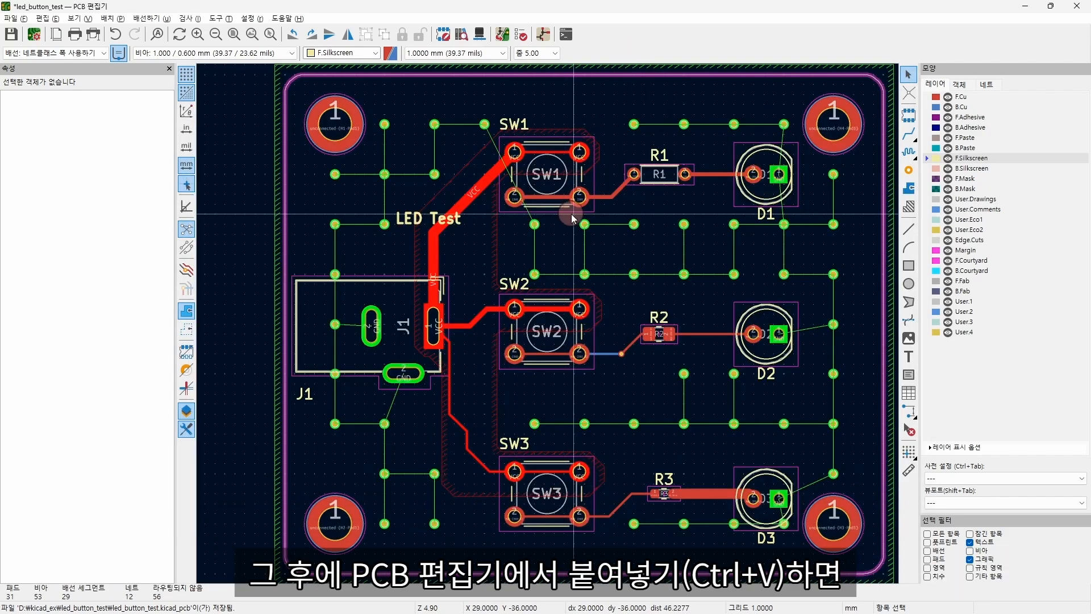
{"action": "key", "text": "ctrl+v"}
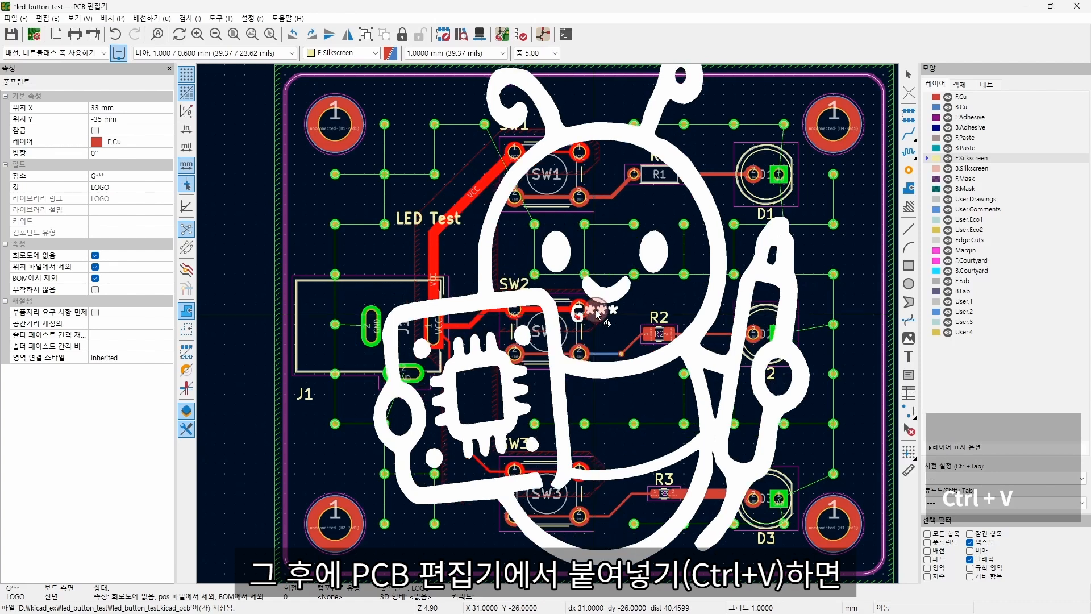
{"action": "scroll", "coordinate": [598, 314], "scroll_direction": "down", "scroll_amount": 3}
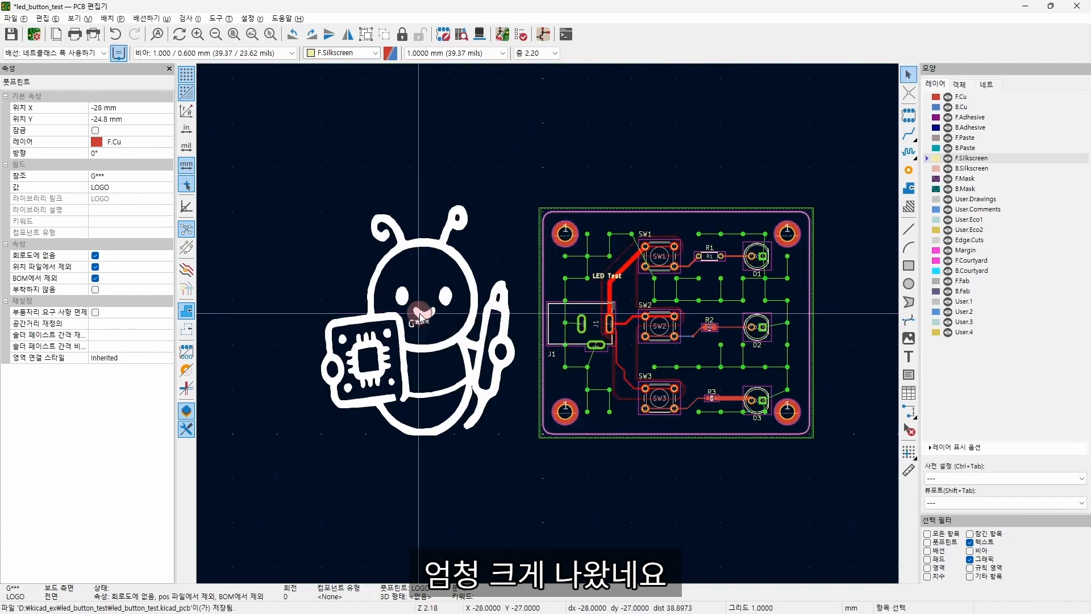
{"action": "left_click", "coordinate": [417, 322]}
Try to select the whole oversized logo beside the board.
{"action": "left_click", "coordinate": [187, 475]}
{"action": "left_click", "coordinate": [420, 322]}
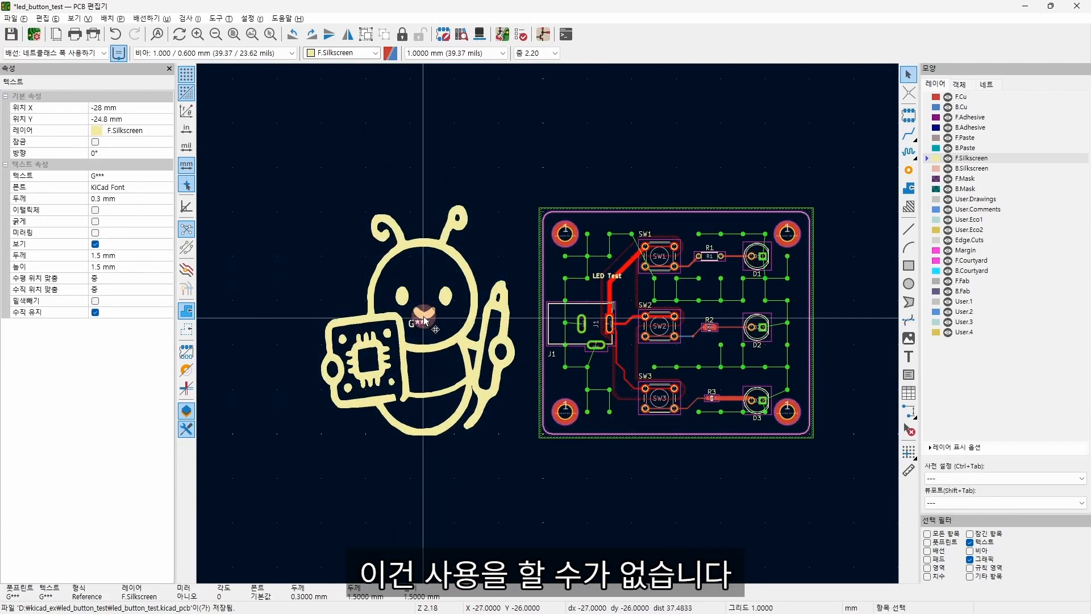
{"action": "left_click", "coordinate": [458, 342]}
{"action": "left_click_drag", "start_coordinate": [512, 165], "coordinate": [280, 468]}
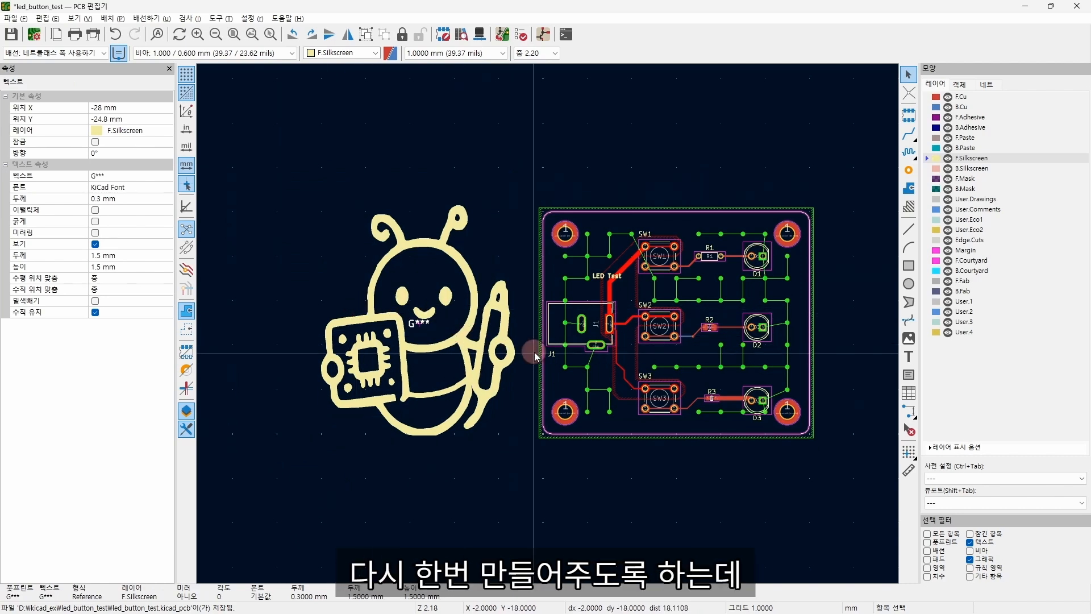
{"action": "left_click", "coordinate": [527, 407]}
{"action": "left_click_drag", "start_coordinate": [503, 212], "coordinate": [302, 466]}
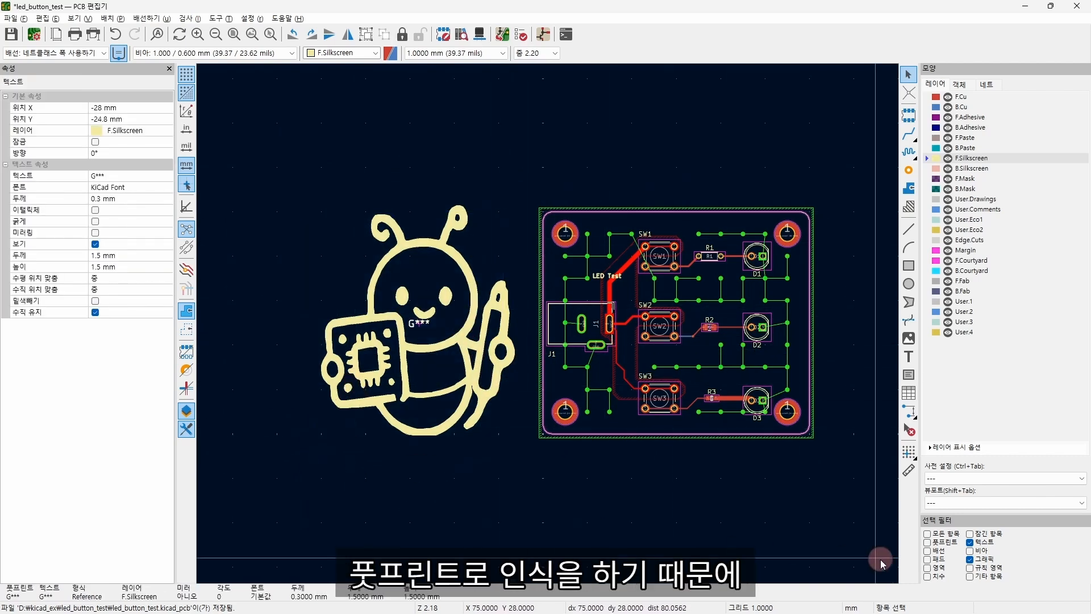
Allow footprints in the selection filter and delete the oversized logo footprint.
{"action": "left_click", "coordinate": [928, 543]}
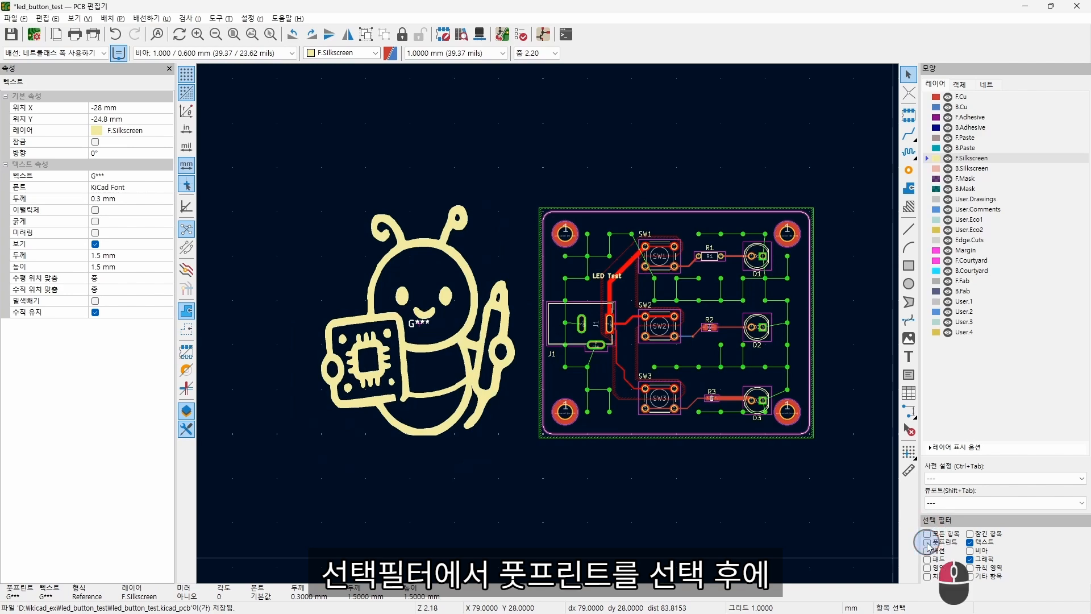
{"action": "left_click", "coordinate": [420, 348]}
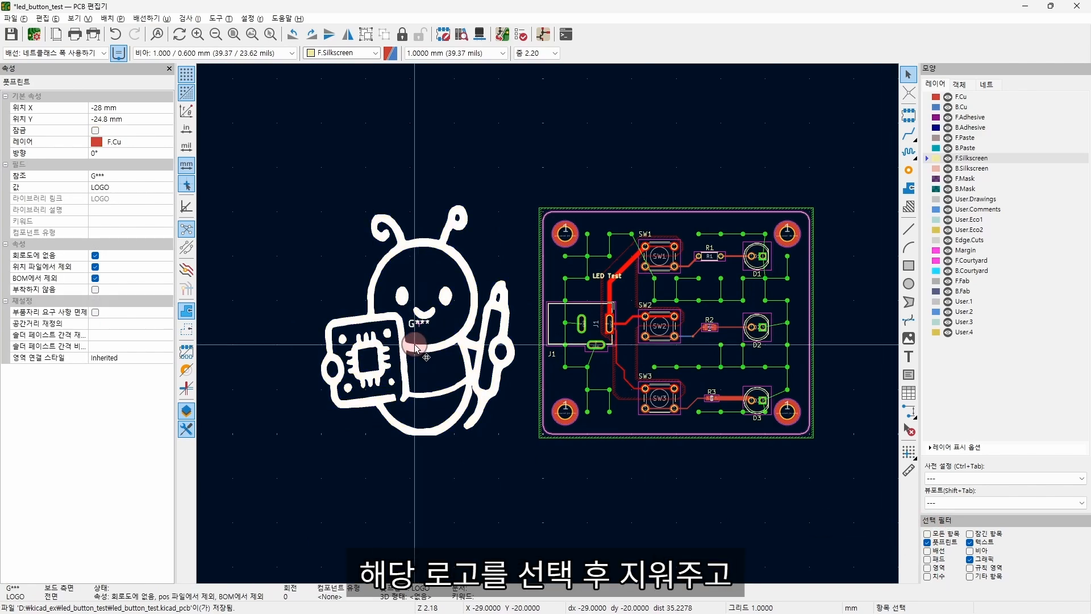
{"action": "key", "text": "Delete"}
Switch to the Image Converter, set the logo's output width to 8 mm, and export it to the clipboard.
{"action": "key", "text": "alt+Tab"}
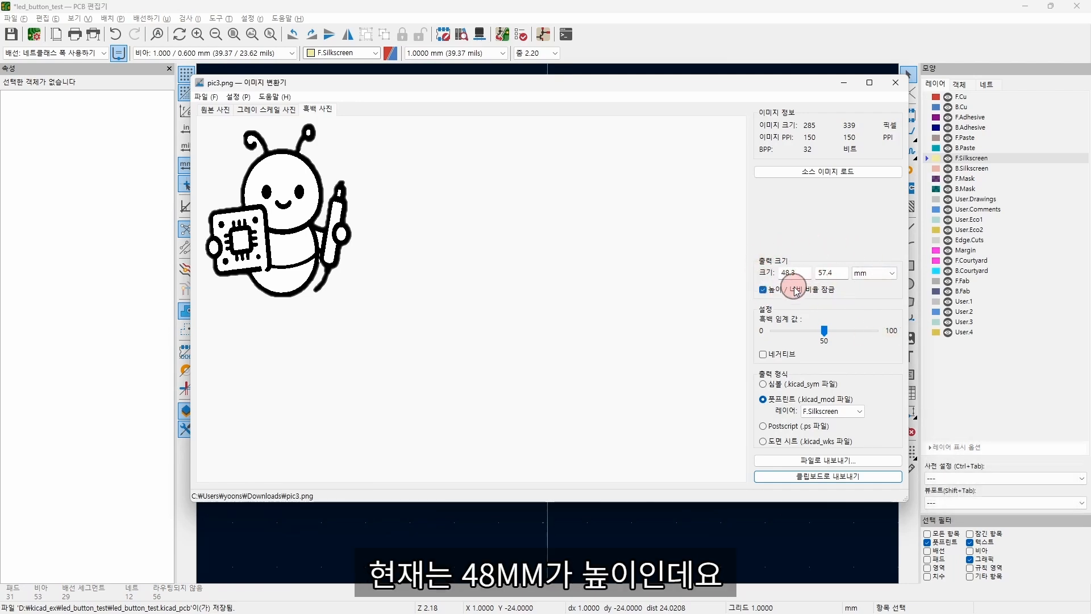
{"action": "left_click_drag", "start_coordinate": [807, 274], "coordinate": [754, 272]}
{"action": "type", "text": "8"}
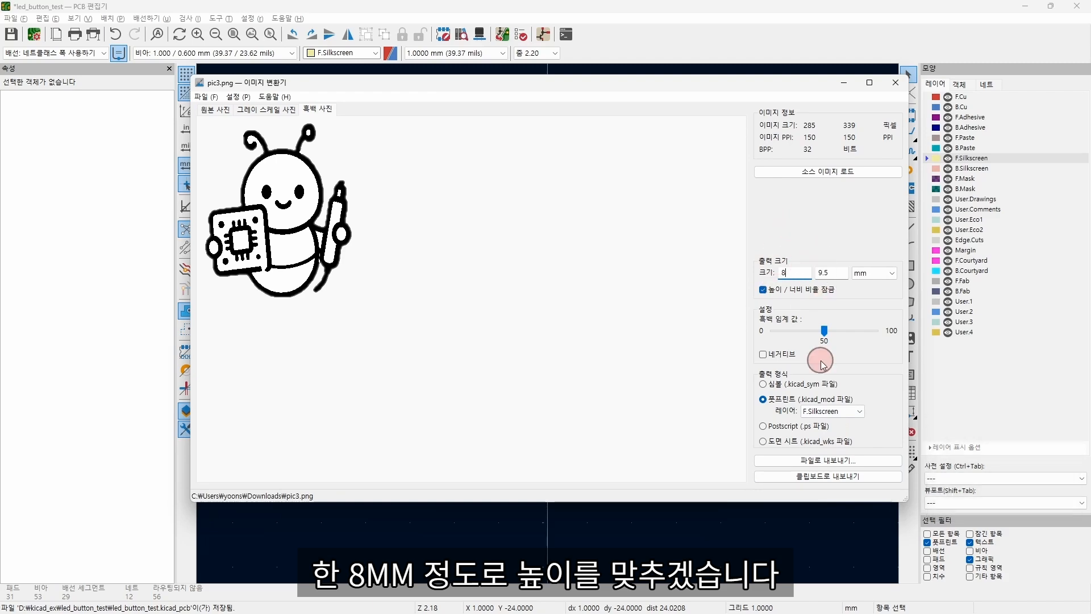
{"action": "left_click", "coordinate": [782, 482]}
Paste the resized logo in the PCB editor above the power jack, beside the "LED Test" text, at X 5 mm, Y -36 mm.
{"action": "left_click", "coordinate": [707, 53]}
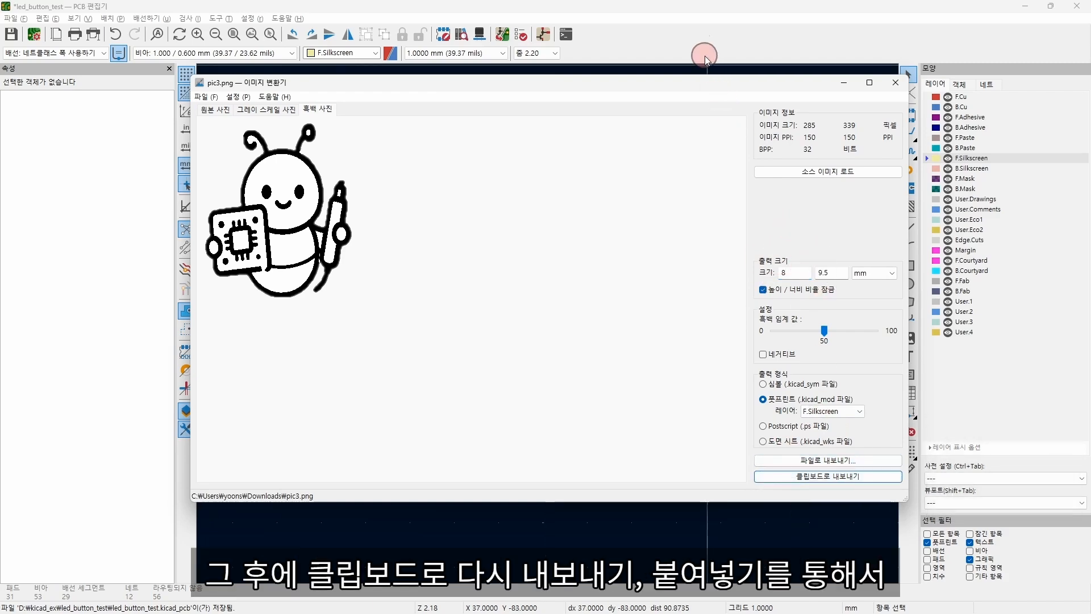
{"action": "key", "text": "ctrl+v"}
{"action": "scroll", "coordinate": [578, 263], "scroll_direction": "up", "scroll_amount": 5}
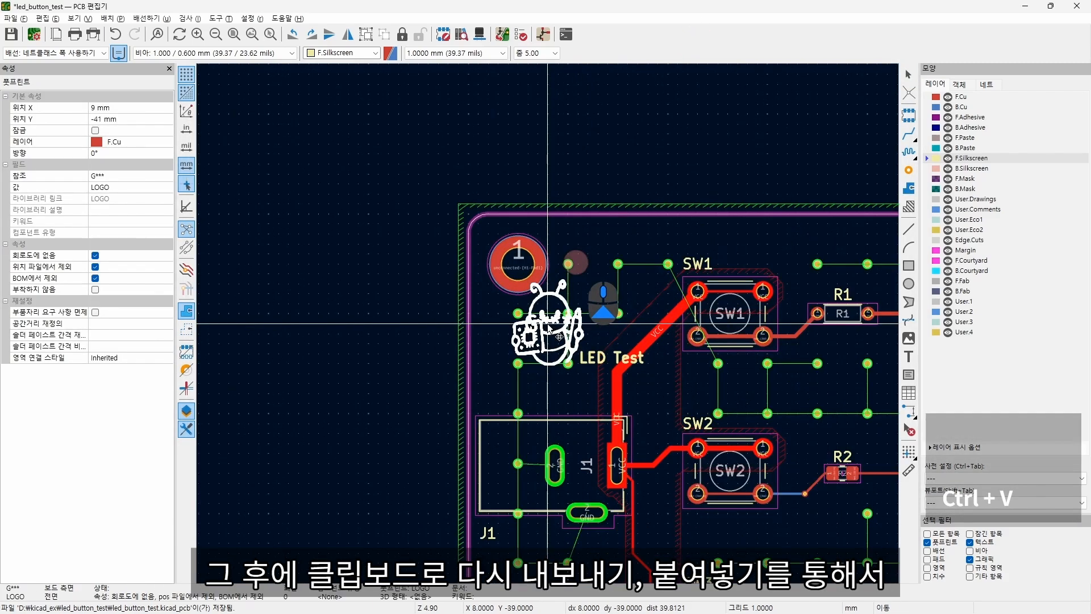
{"action": "left_click", "coordinate": [517, 354]}
{"action": "left_click", "coordinate": [417, 356]}
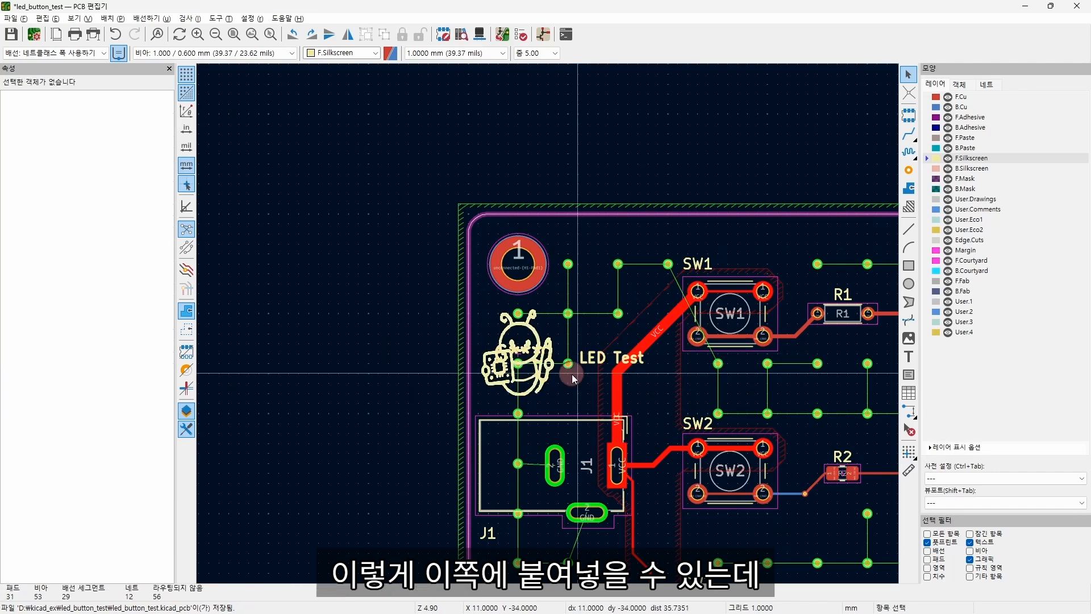
Delete the "G***" reference text lying over the logo.
{"action": "scroll", "coordinate": [570, 370], "scroll_direction": "up", "scroll_amount": 4}
{"action": "left_click", "coordinate": [544, 348]}
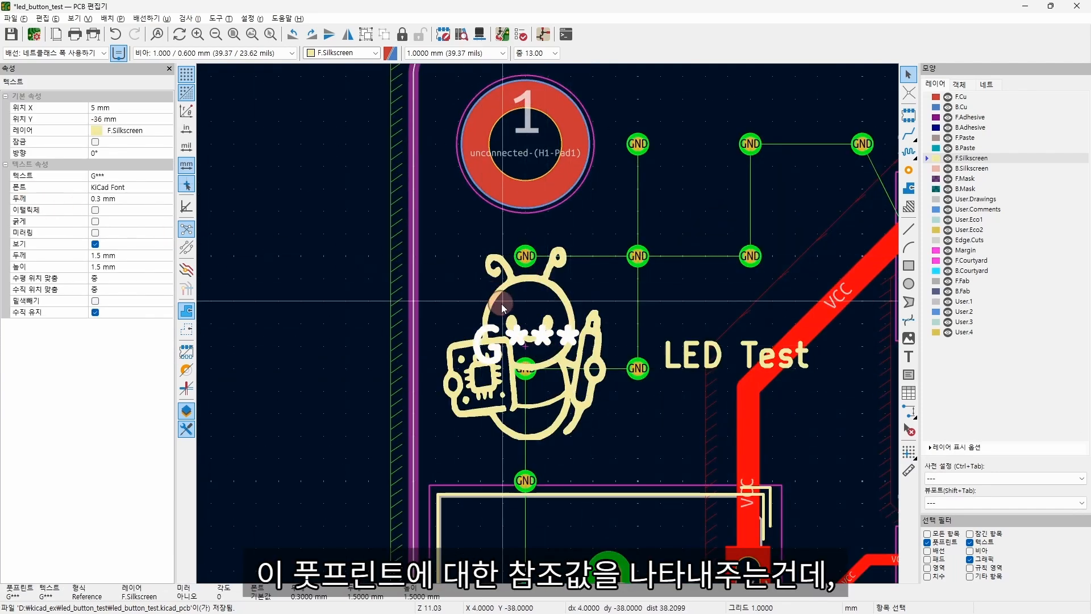
{"action": "key", "text": "Delete"}
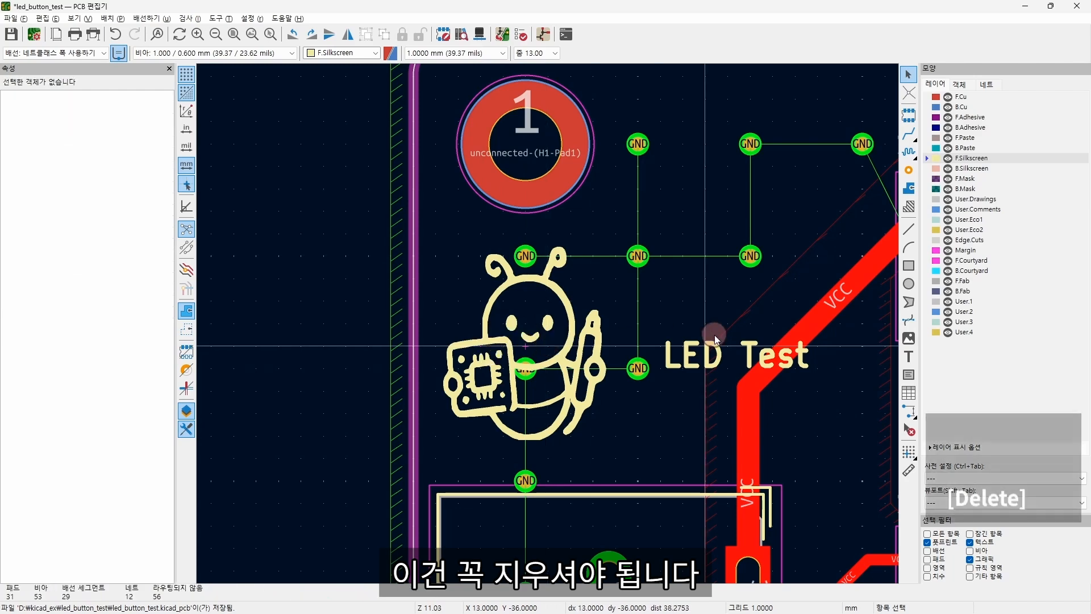
Start a new F.Silkscreen text and enter "PinkBugLab." as its content.
{"action": "scroll", "coordinate": [625, 332], "scroll_direction": "down", "scroll_amount": 2}
{"action": "middle_click_drag", "start_coordinate": [631, 331], "coordinate": [506, 320]}
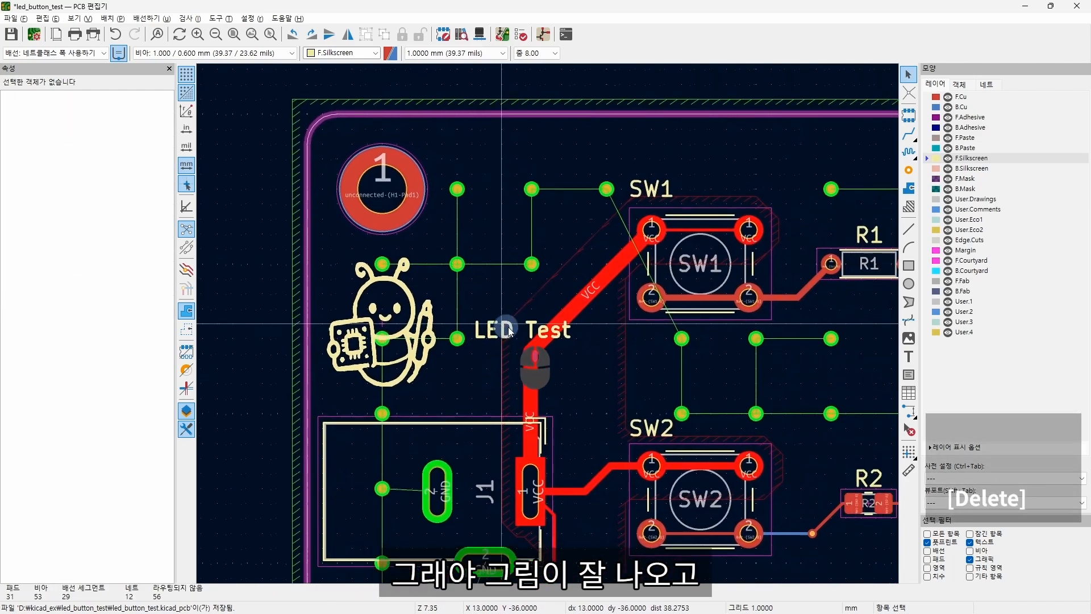
{"action": "scroll", "coordinate": [516, 222], "scroll_direction": "down", "scroll_amount": 2}
{"action": "left_click", "coordinate": [909, 357]}
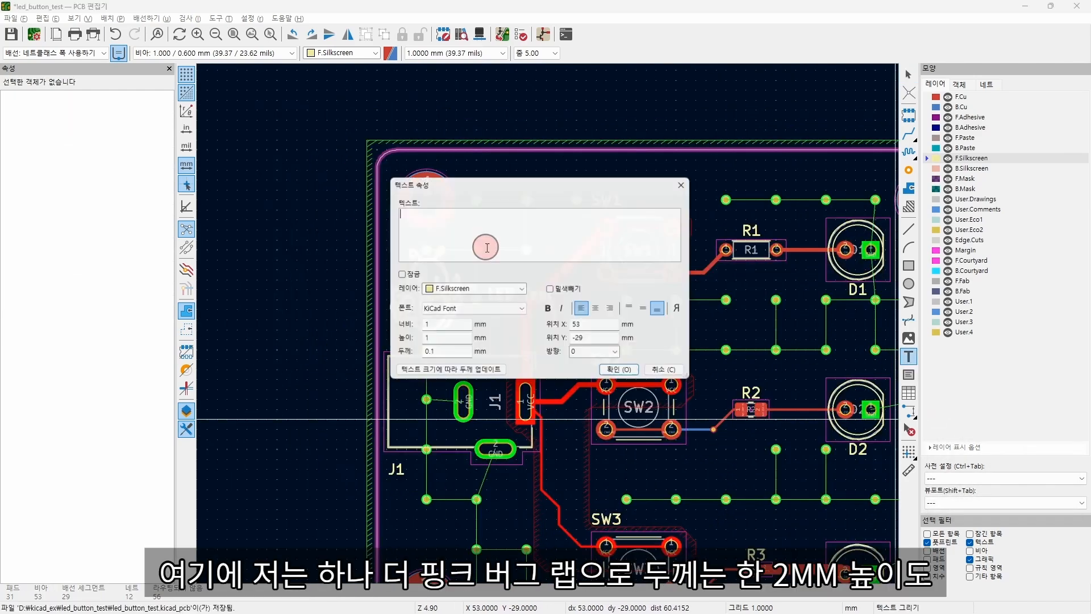
{"action": "left_click_drag", "start_coordinate": [452, 186], "coordinate": [340, 270]}
{"action": "type", "text": "PinkBug"}
{"action": "key", "text": "BackSpace"}
{"action": "type", "text": "Lab."}
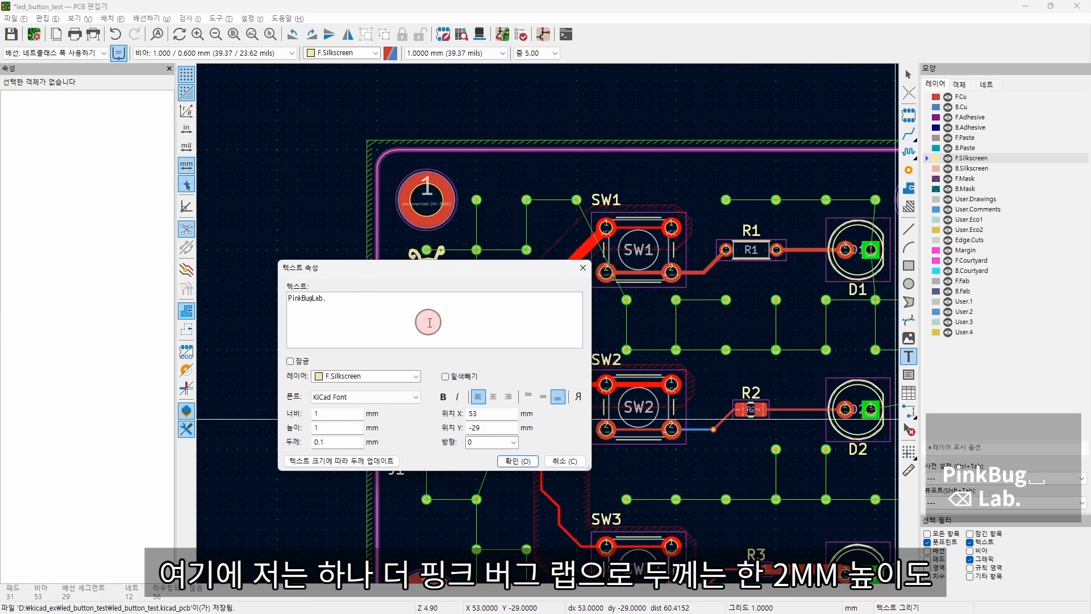
Make the "PinkBugLab." text bold, 2 mm high and 2 mm wide, and place it below "LED Test" at X 10 mm, Y -32 mm.
{"action": "left_click", "coordinate": [350, 441]}
{"action": "key", "text": "End"}
{"action": "key", "text": "End"}
{"action": "key", "text": "End"}
{"action": "key", "text": "End"}
{"action": "key", "text": "BackSpace"}
{"action": "type", "text": "2"}
{"action": "double_click", "coordinate": [354, 424]}
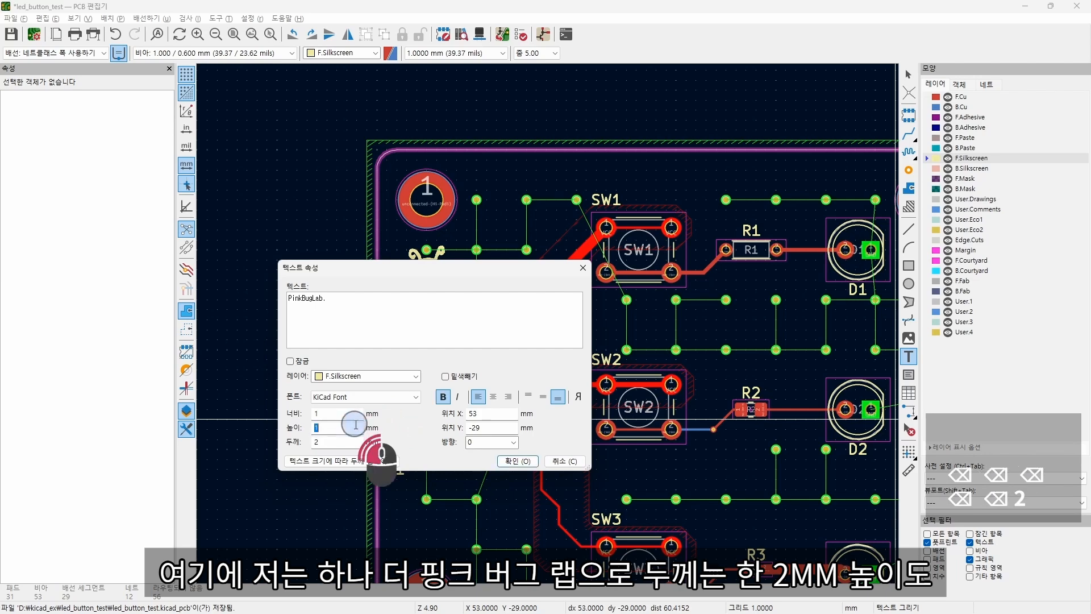
{"action": "type", "text": "2"}
{"action": "left_click", "coordinate": [352, 415]}
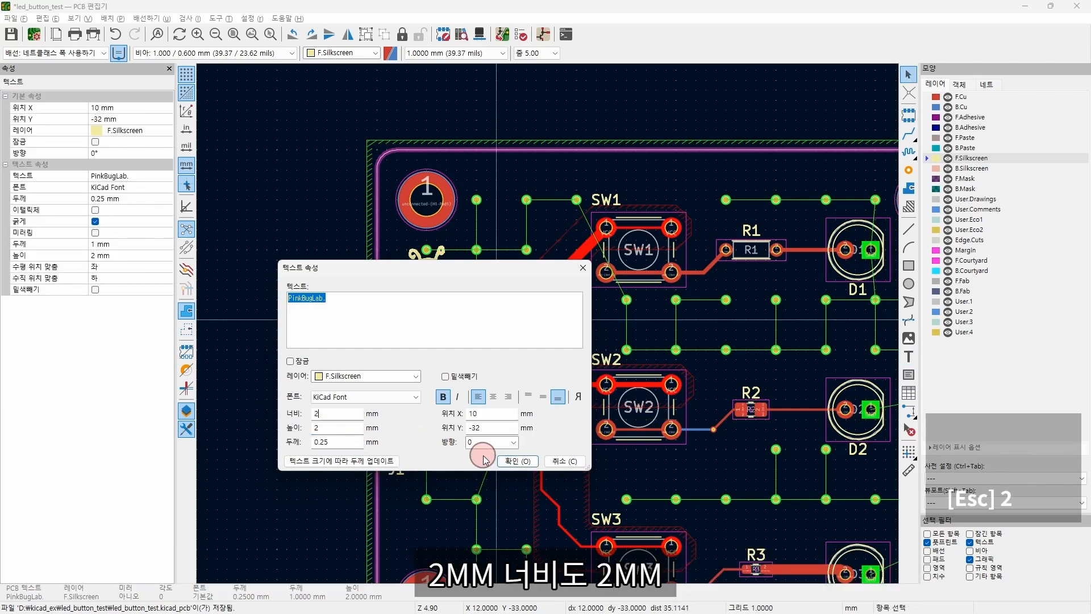
{"action": "left_click", "coordinate": [516, 460]}
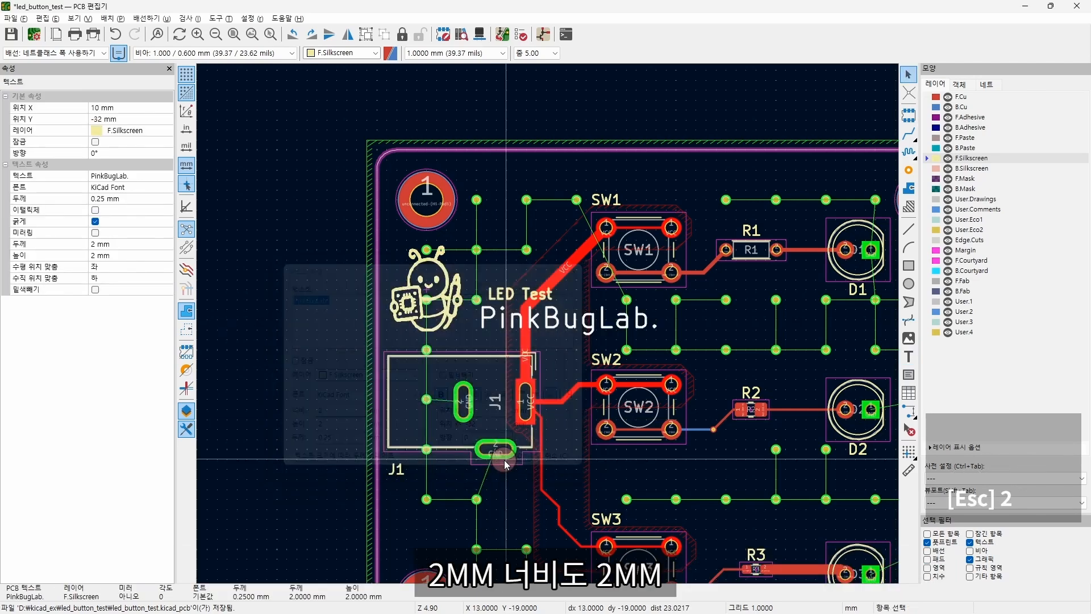
Set the "PinkBugLab." text's stroke thickness to 0.4 mm.
{"action": "double_click", "coordinate": [487, 316]}
{"action": "key", "text": "Escape"}
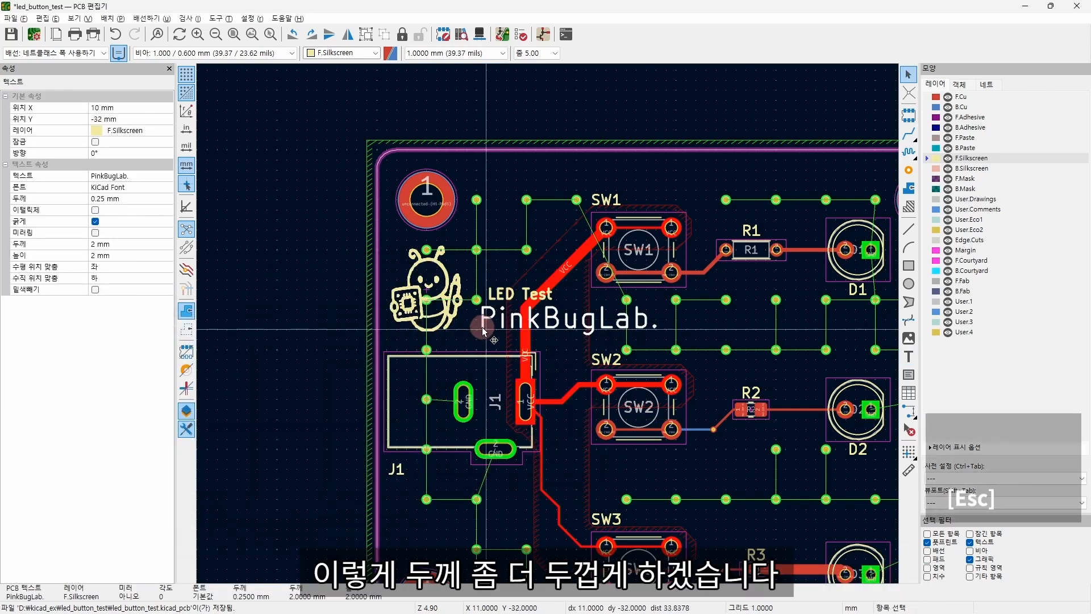
{"action": "left_click", "coordinate": [127, 198]}
{"action": "type", "text": "0.4"}
{"action": "key", "text": "Return"}
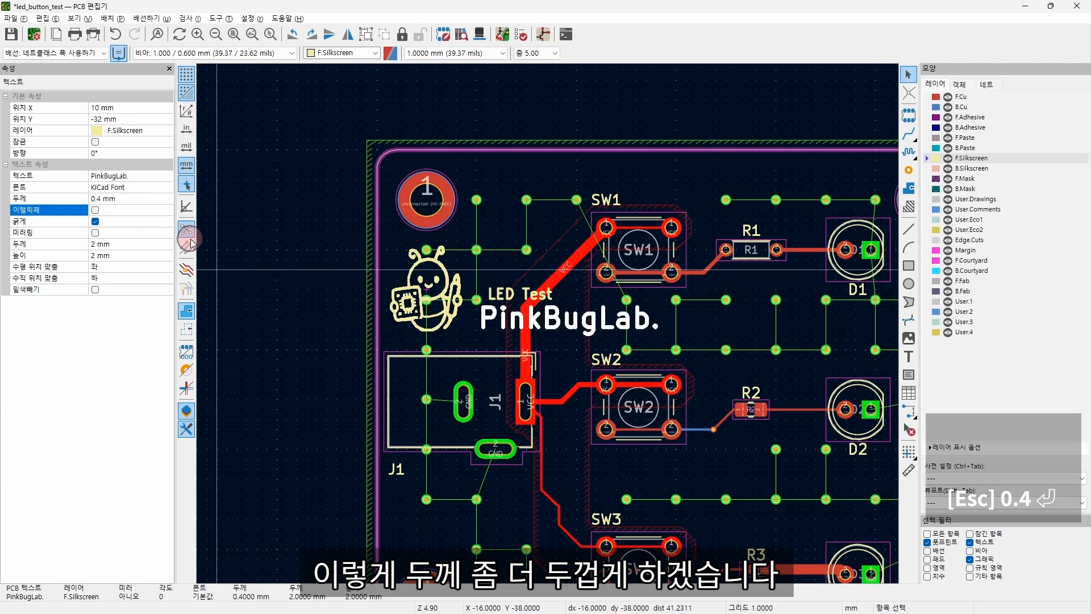
Move the "LED Test" text up beside the logo to X 10 mm, Y -37 mm.
{"action": "left_click", "coordinate": [512, 294]}
{"action": "left_click_drag", "start_coordinate": [511, 294], "coordinate": [480, 286]}
{"action": "key", "text": "Escape"}
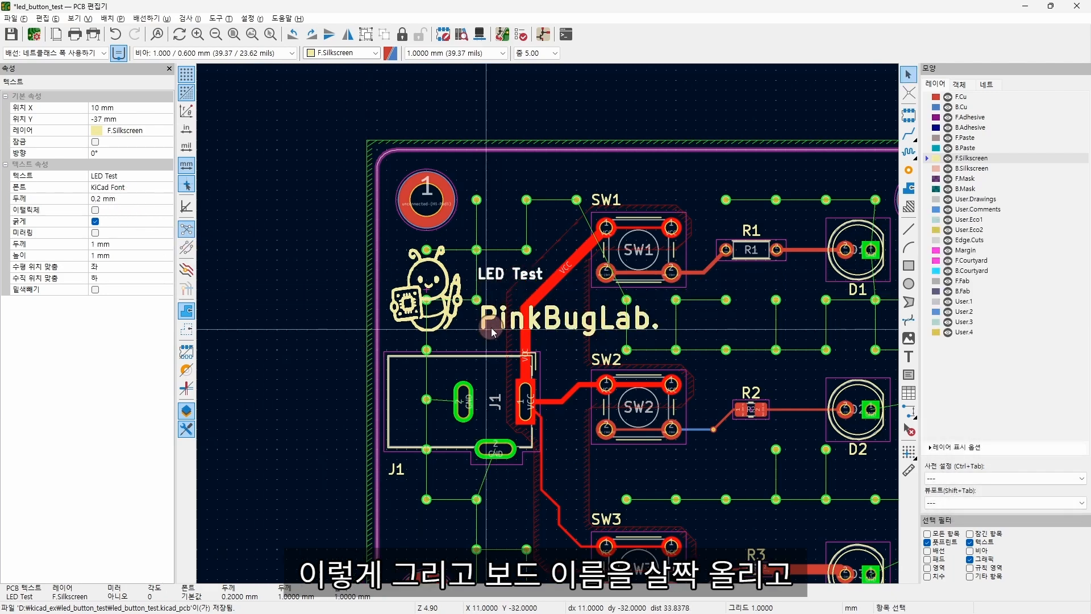
Fill all copper zones and inspect the board from several angles in the 3D viewer.
{"action": "scroll", "coordinate": [480, 286], "scroll_direction": "down", "scroll_amount": 2}
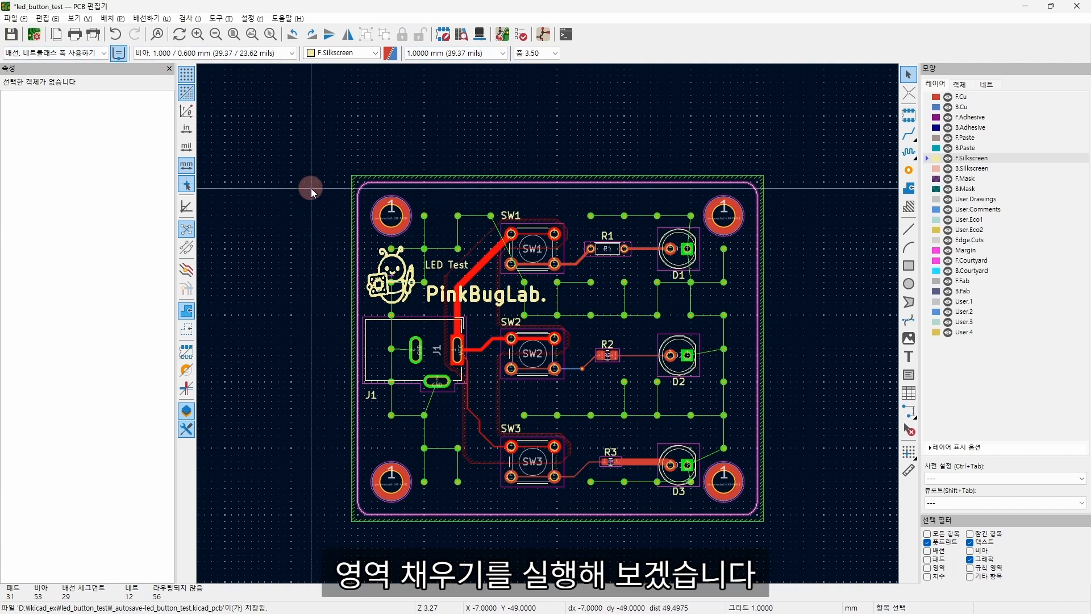
{"action": "key", "text": "b"}
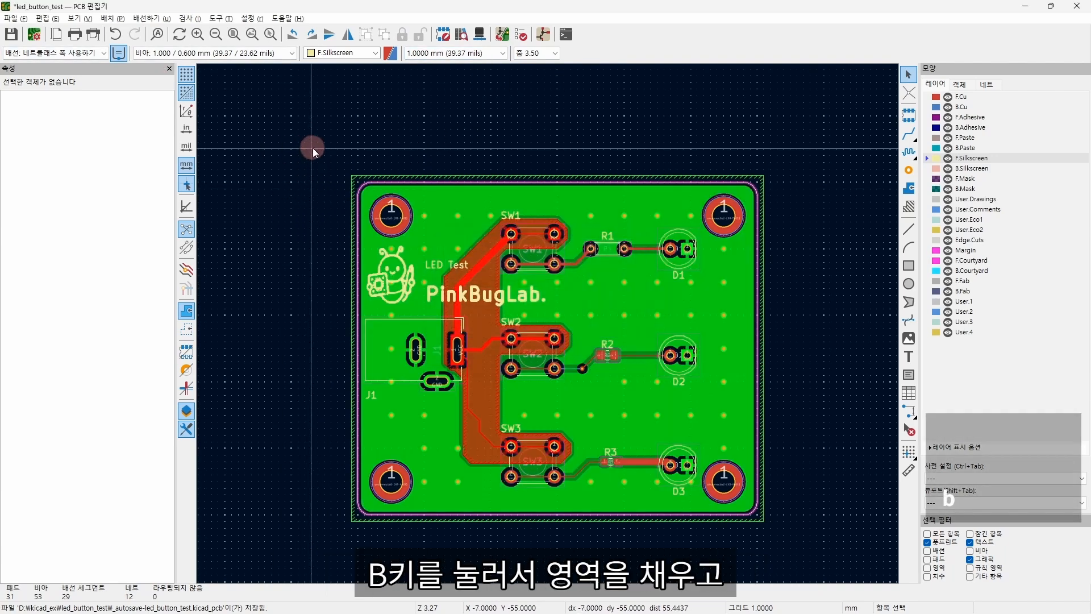
{"action": "left_click", "coordinate": [480, 34]}
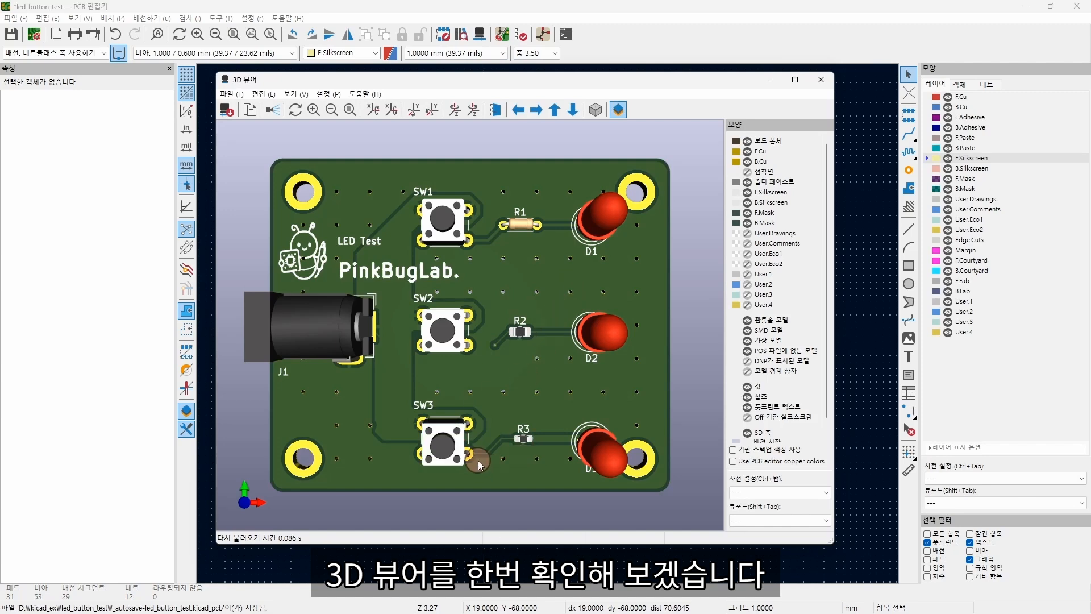
{"action": "left_click_drag", "start_coordinate": [478, 460], "coordinate": [450, 433]}
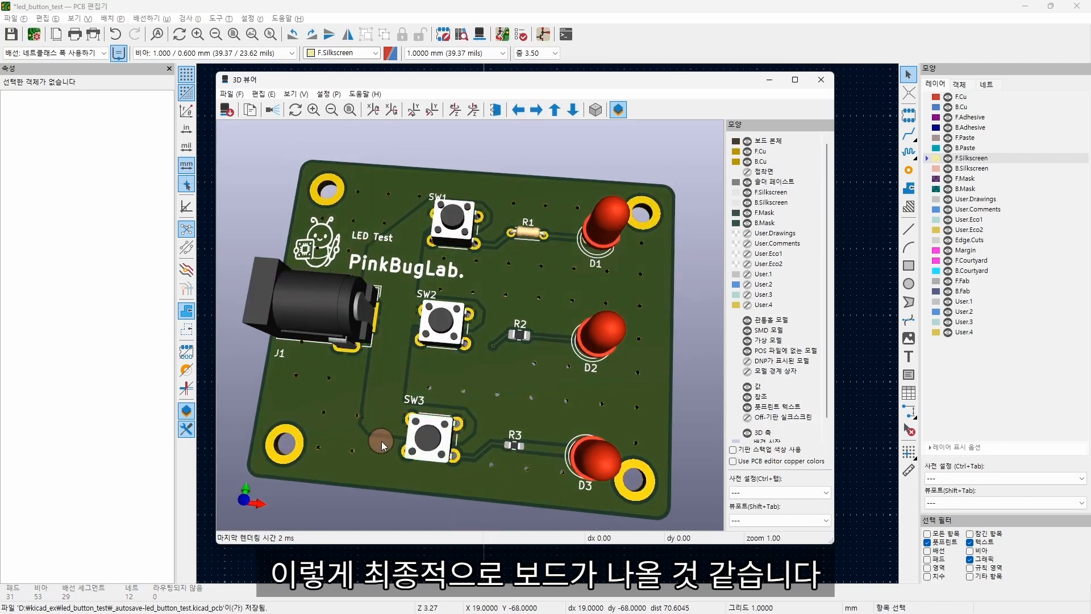
{"action": "left_click_drag", "start_coordinate": [660, 315], "coordinate": [534, 370]}
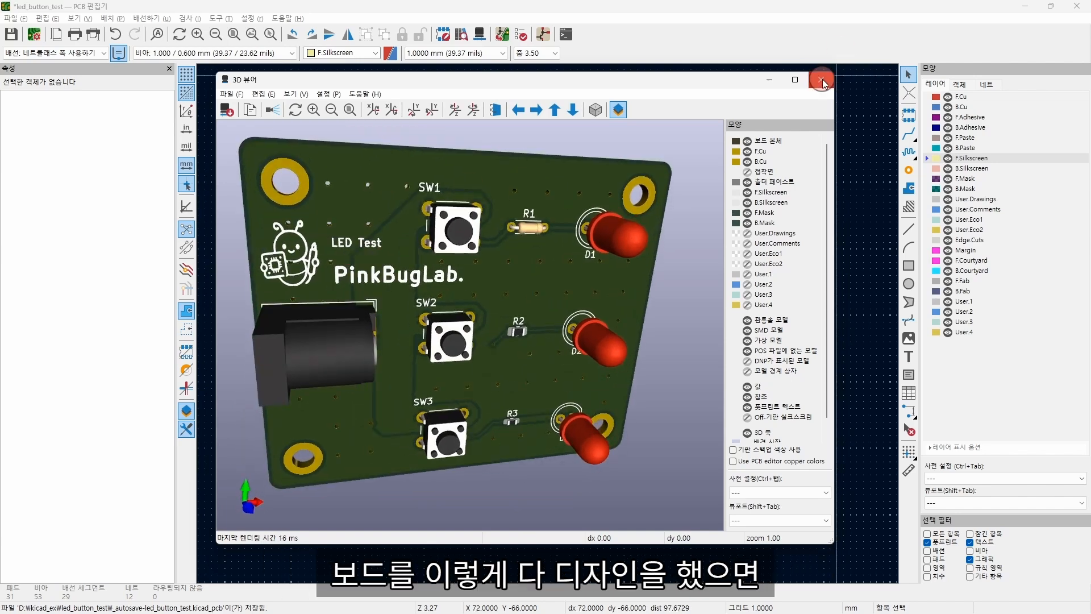
{"action": "left_click", "coordinate": [822, 81]}
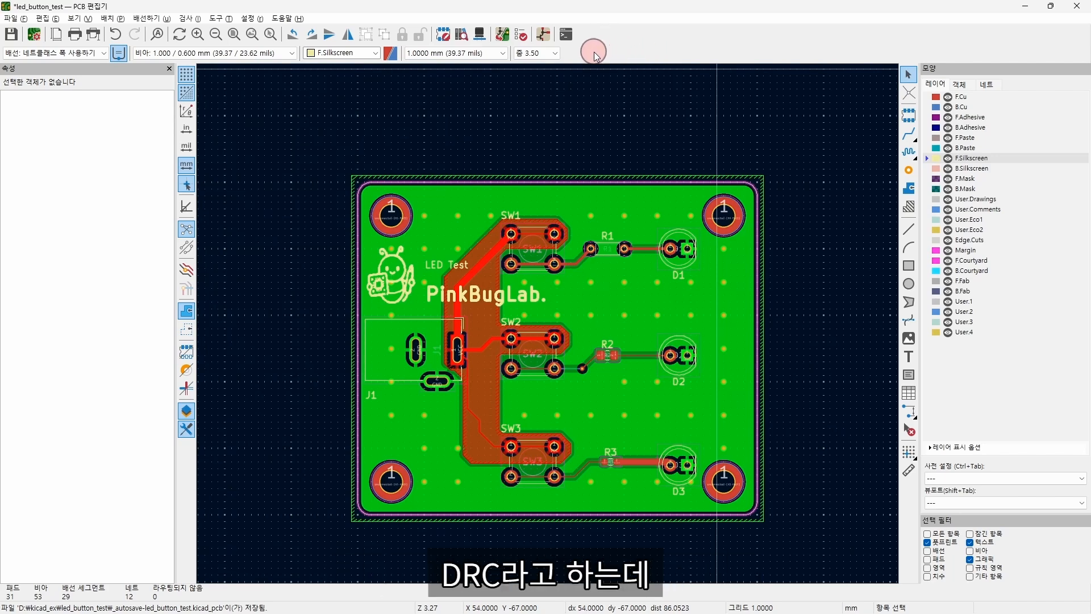
Run the design rules check on the board with zones refilled beforehand.
{"action": "left_click", "coordinate": [521, 36]}
{"action": "left_click_drag", "start_coordinate": [341, 67], "coordinate": [504, 98]}
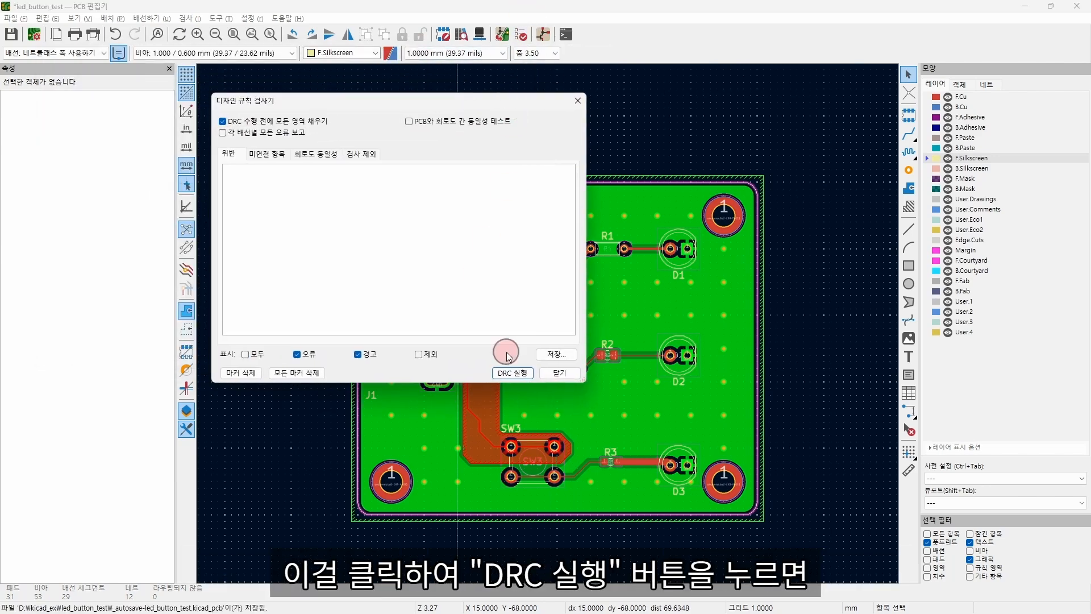
{"action": "left_click", "coordinate": [522, 373]}
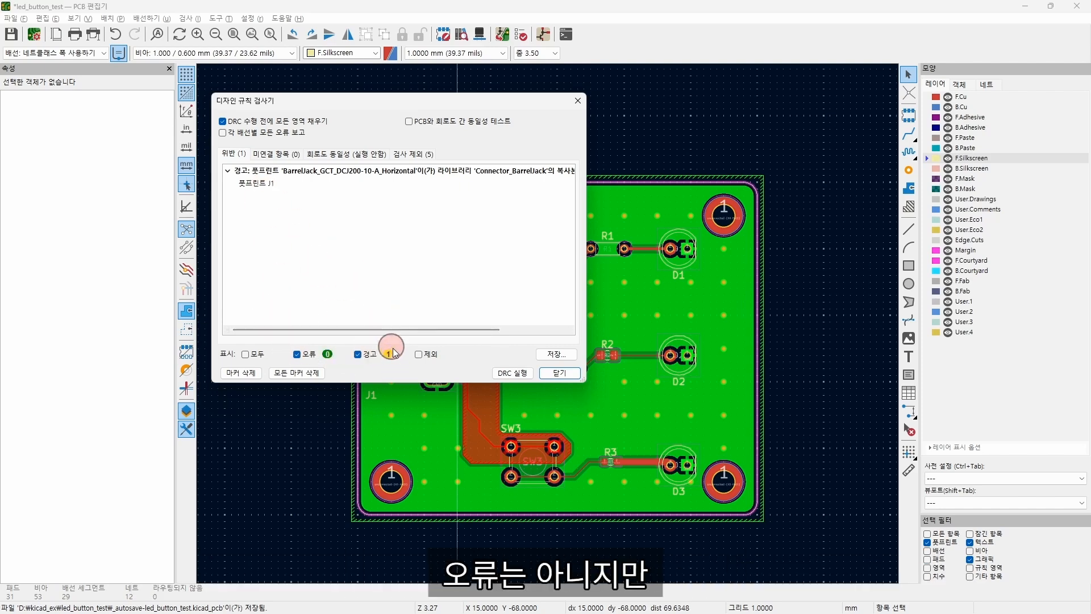
Examine the design rules warning for footprint J1 and its location on the board, and close the checker.
{"action": "left_click", "coordinate": [285, 183]}
{"action": "scroll", "coordinate": [760, 278], "scroll_direction": "up", "scroll_amount": 1}
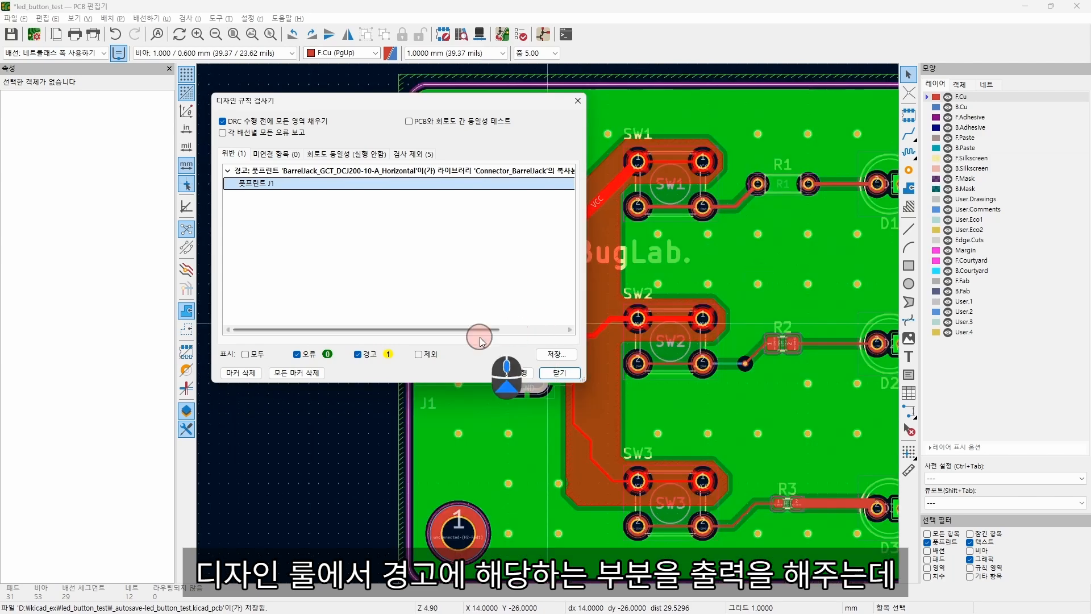
{"action": "middle_click_drag", "start_coordinate": [689, 284], "coordinate": [850, 316]}
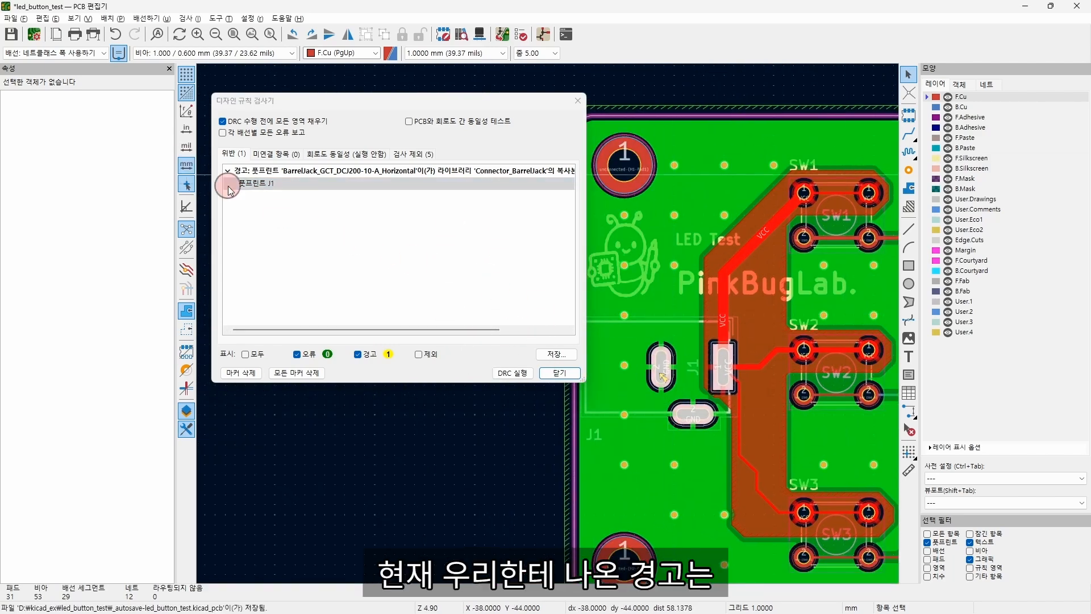
{"action": "left_click", "coordinate": [276, 181]}
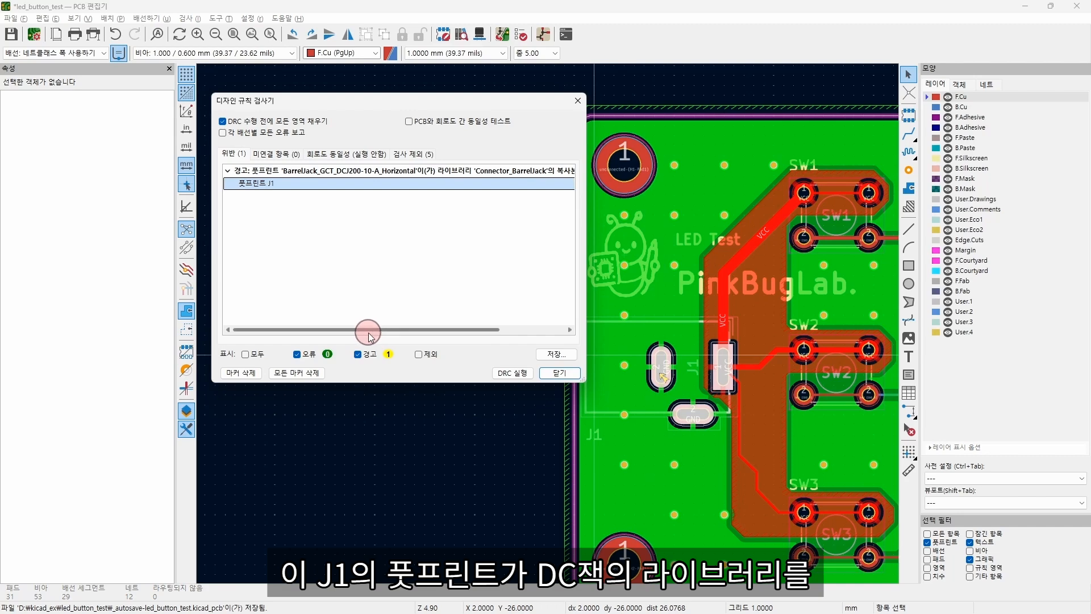
{"action": "left_click", "coordinate": [252, 171]}
{"action": "left_click_drag", "start_coordinate": [371, 330], "coordinate": [441, 328]}
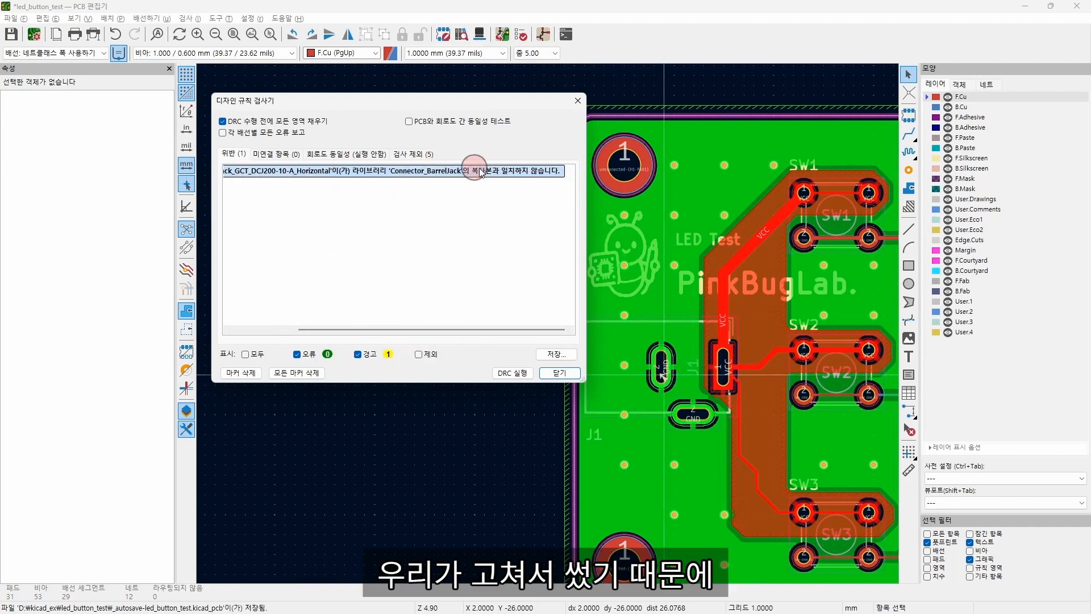
{"action": "left_click", "coordinate": [544, 373]}
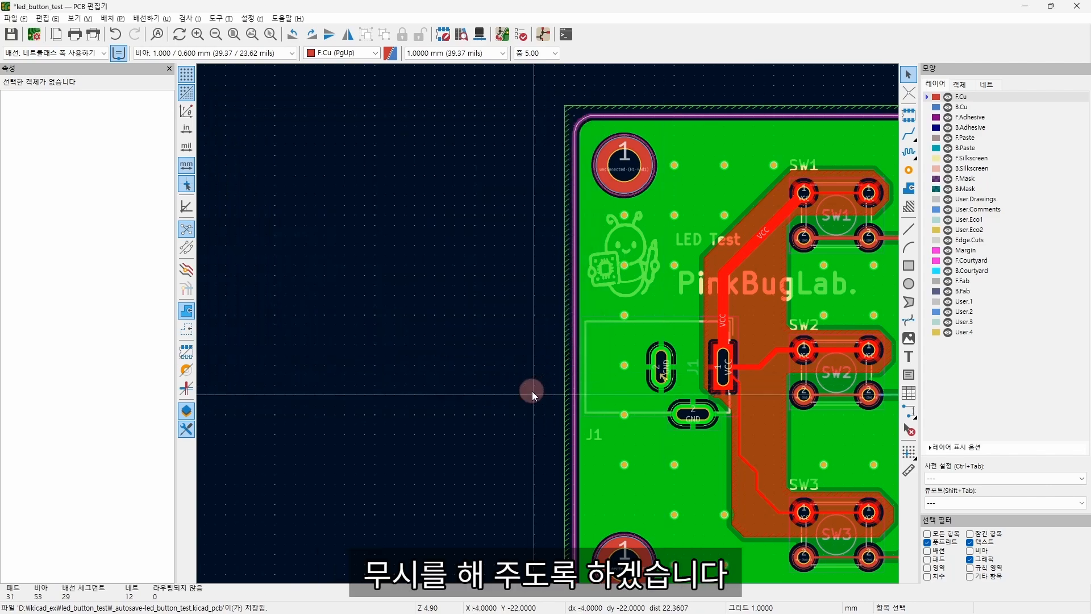
{"action": "scroll", "coordinate": [550, 324], "scroll_direction": "down", "scroll_amount": 5}
{"action": "scroll", "coordinate": [551, 329], "scroll_direction": "up", "scroll_amount": 5}
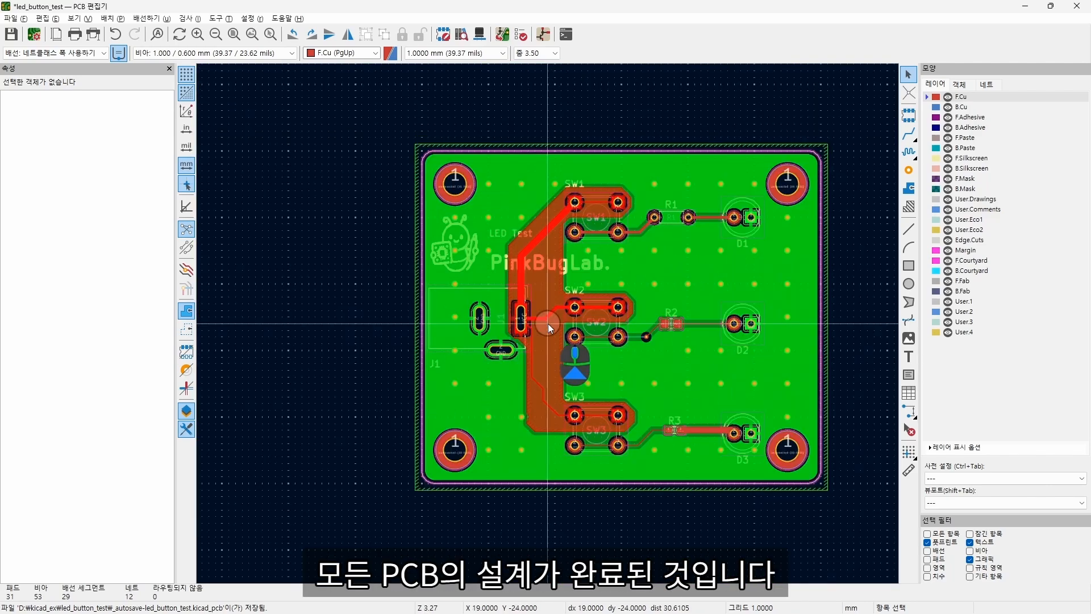